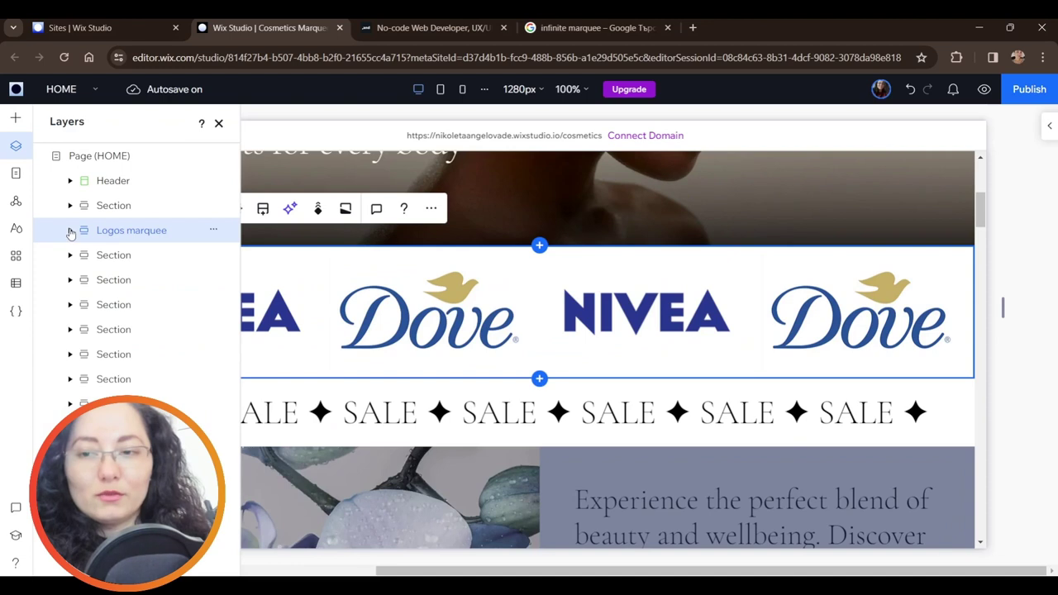
left_click(70, 231)
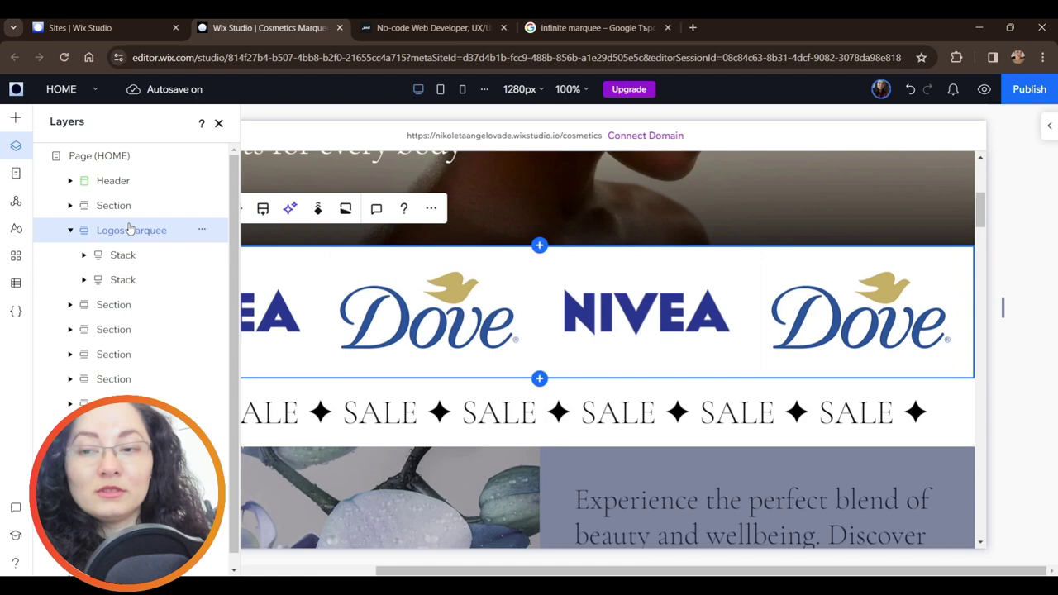
scroll(345, 260, "up", 5)
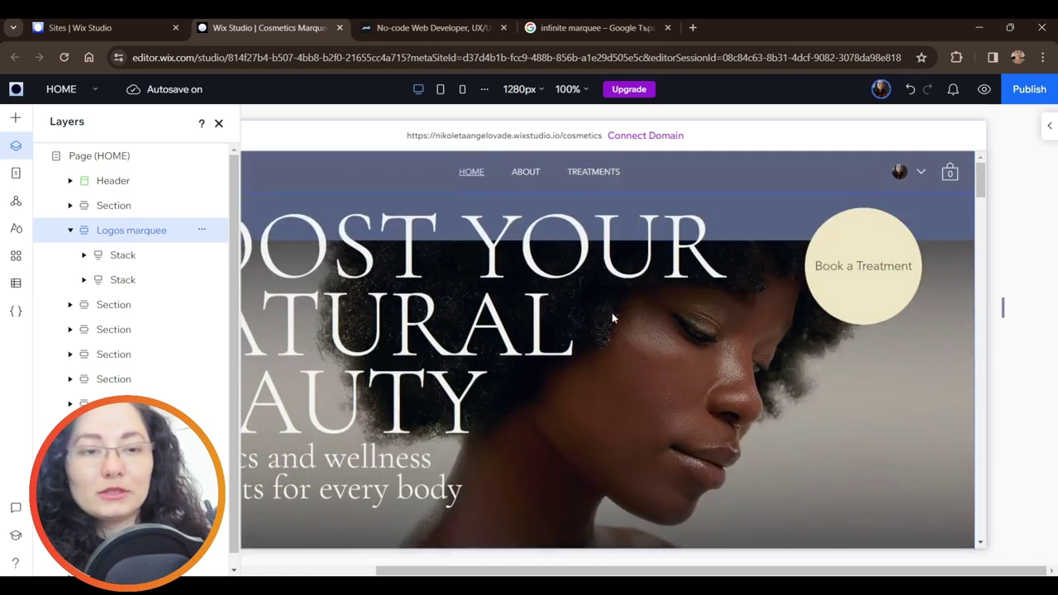
scroll(612, 317, "down", 5)
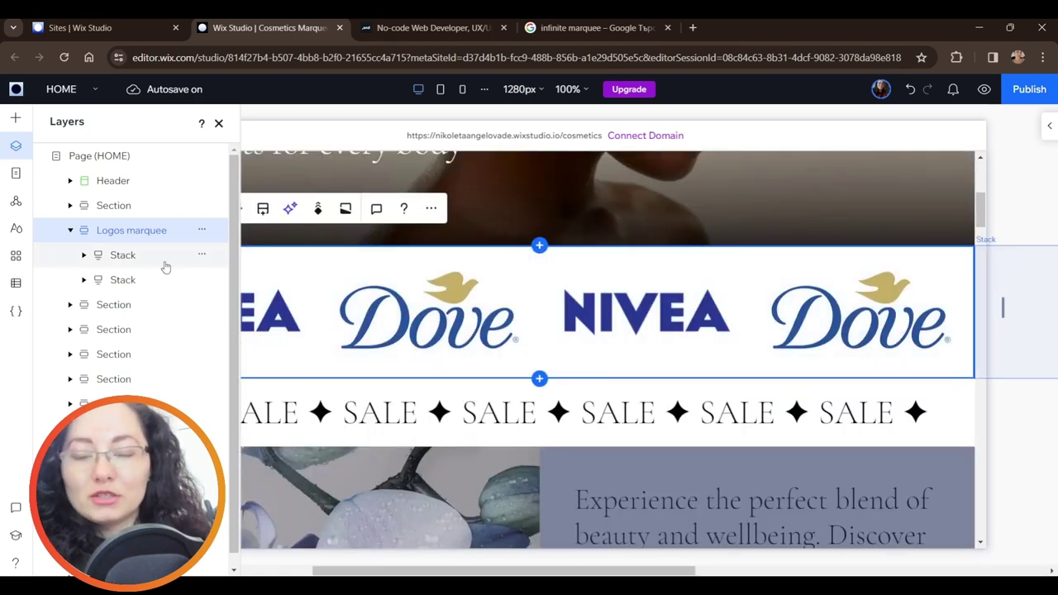
scroll(702, 273, "up", 2)
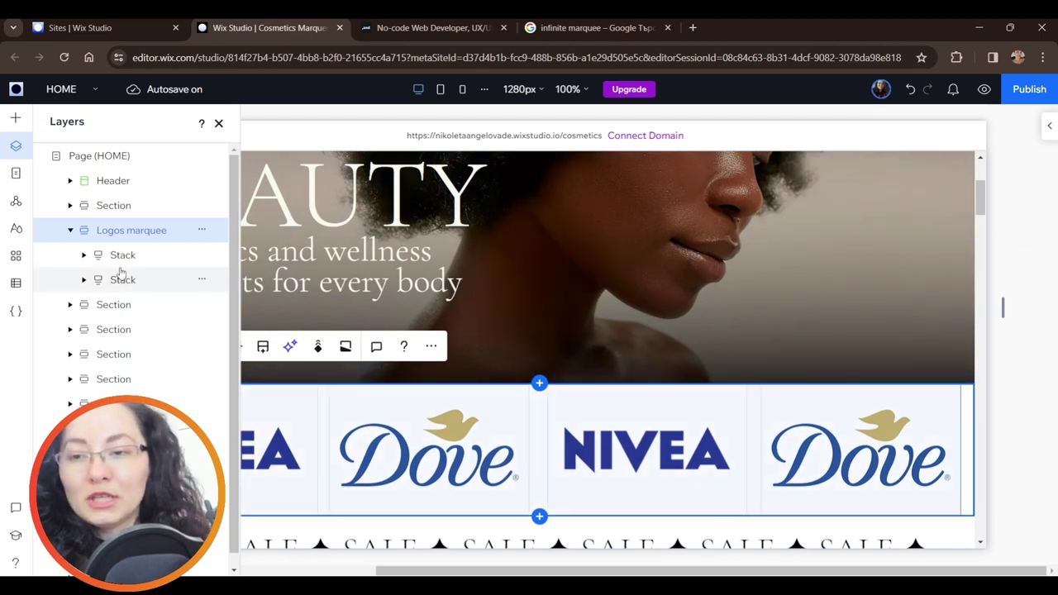
left_click(128, 232)
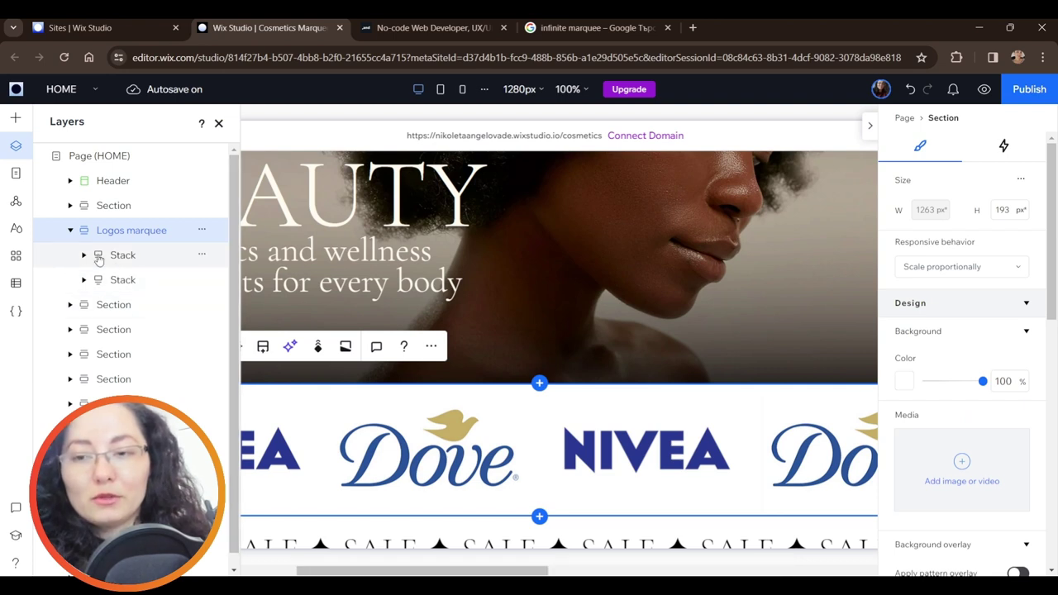
left_click(82, 255)
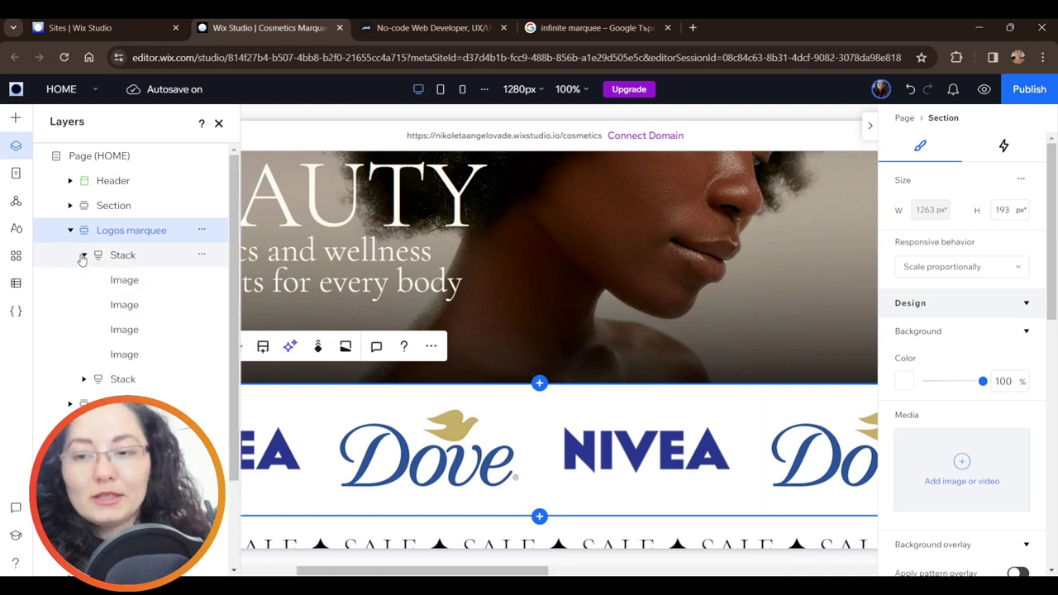
left_click(129, 256)
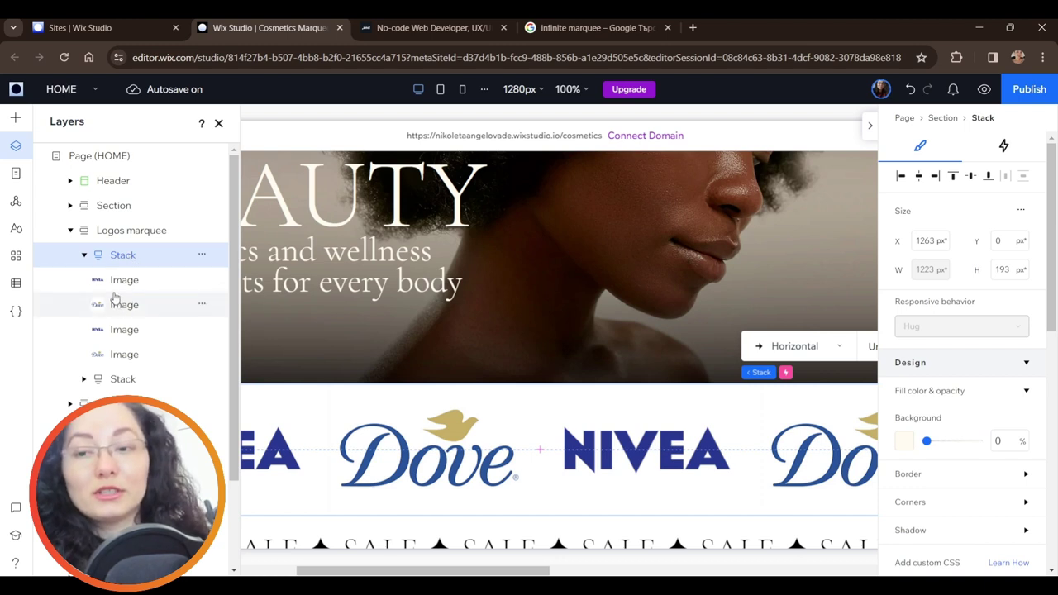
left_click(120, 283)
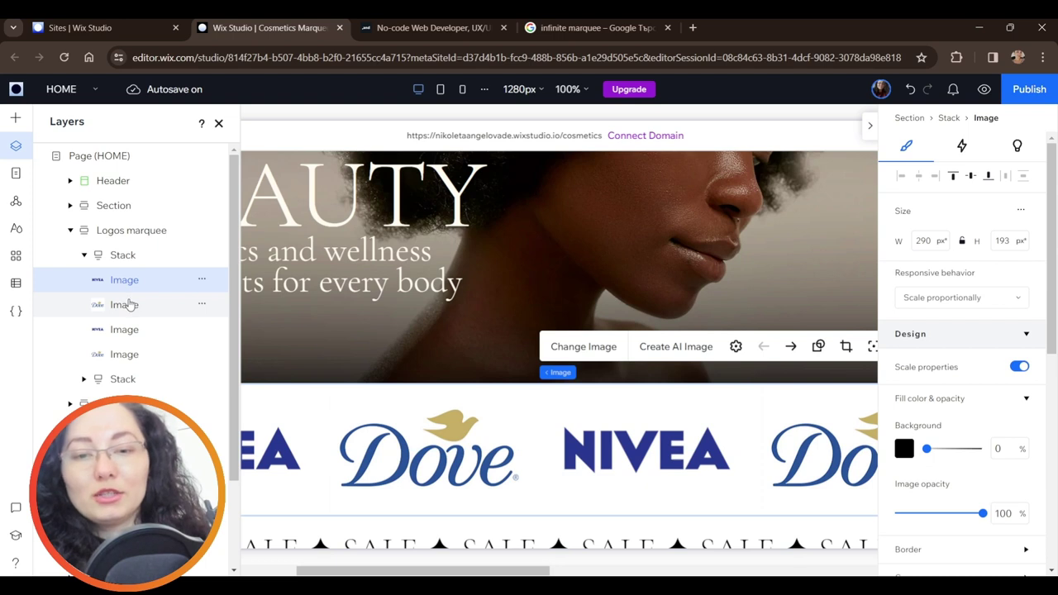
left_click(129, 306)
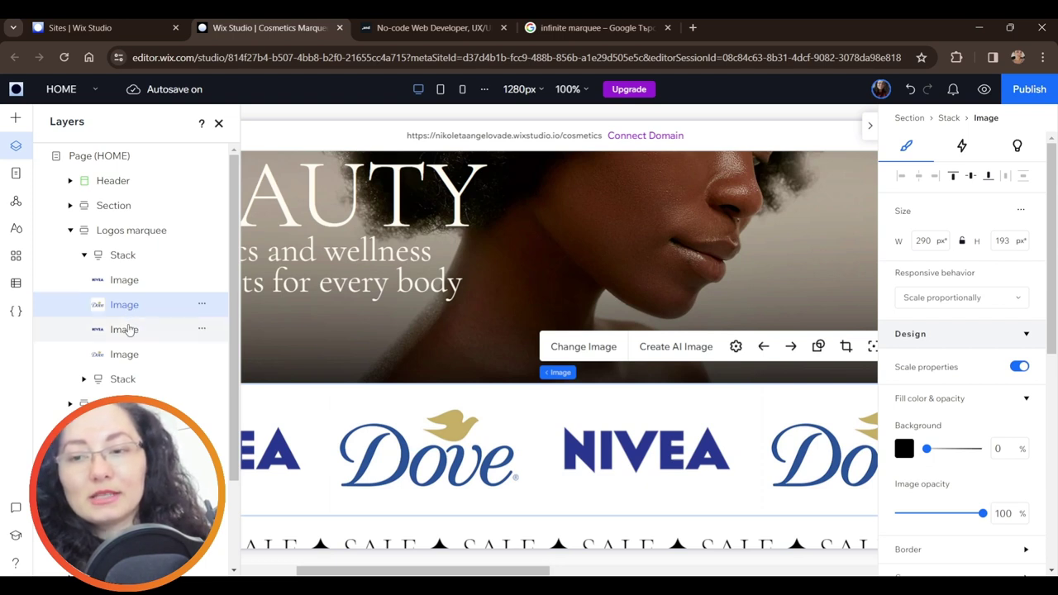
left_click(128, 330)
left_click(125, 355)
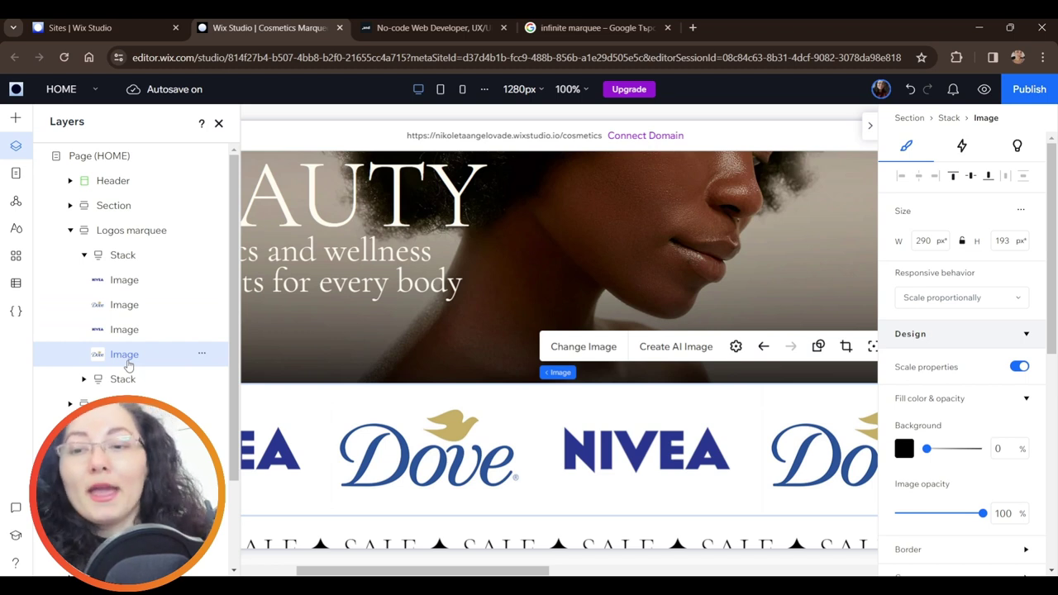
left_click(123, 254)
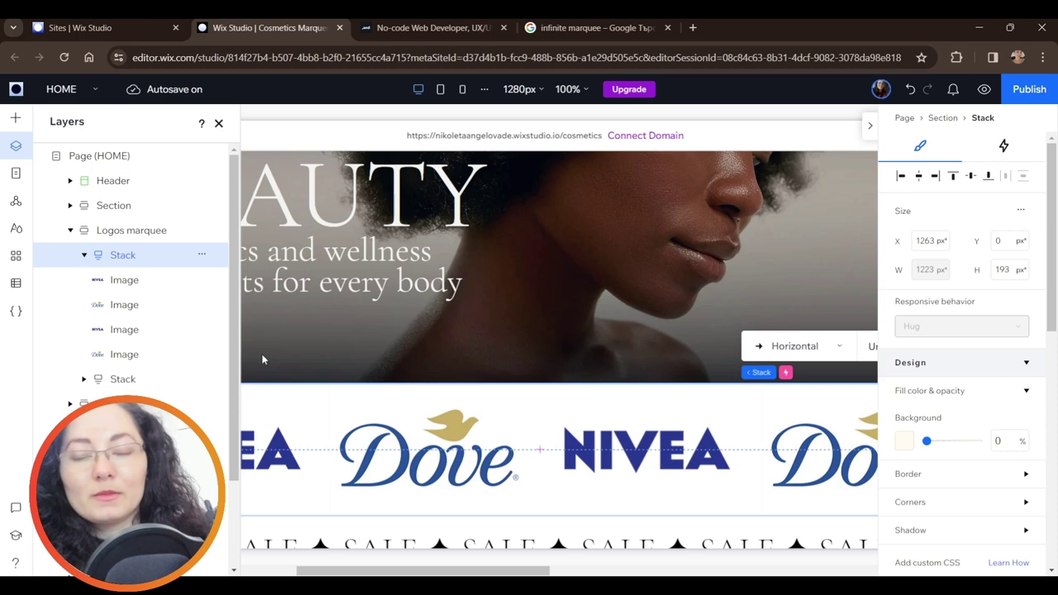
left_click(91, 380)
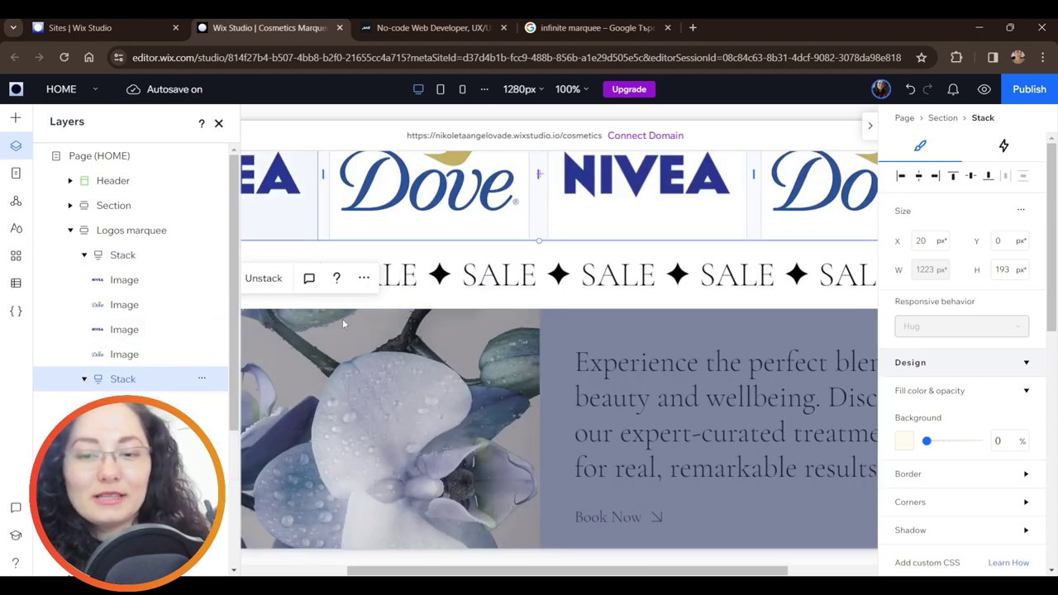
scroll(344, 323, "up", 2)
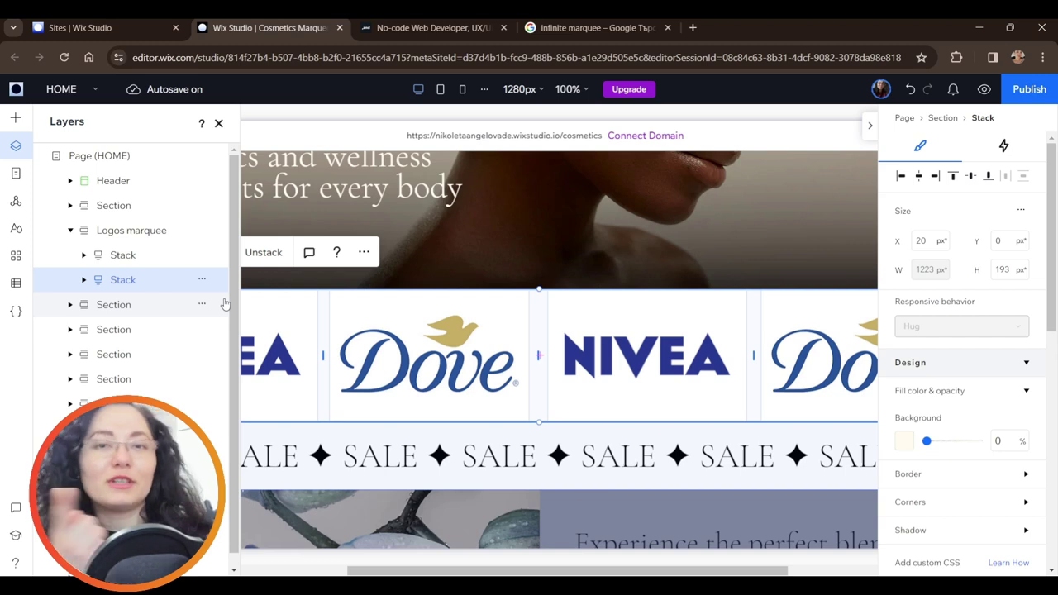
left_click(122, 255)
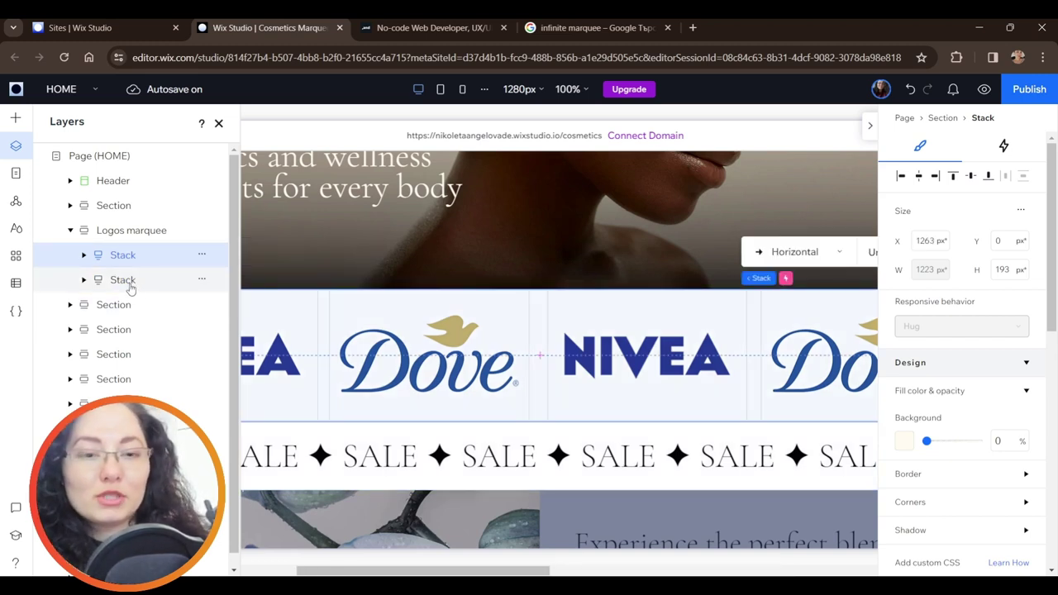
left_click(124, 281)
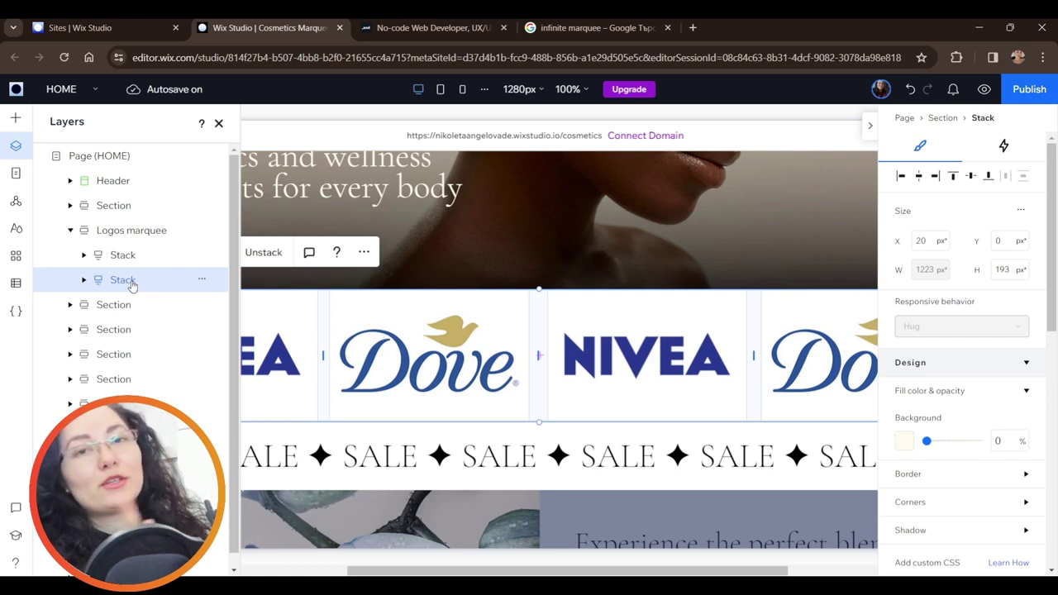
left_click(84, 280)
Step: Expand the Sale section in Layers and select each of its two SALE text copies
left_click(84, 280)
left_click(105, 305)
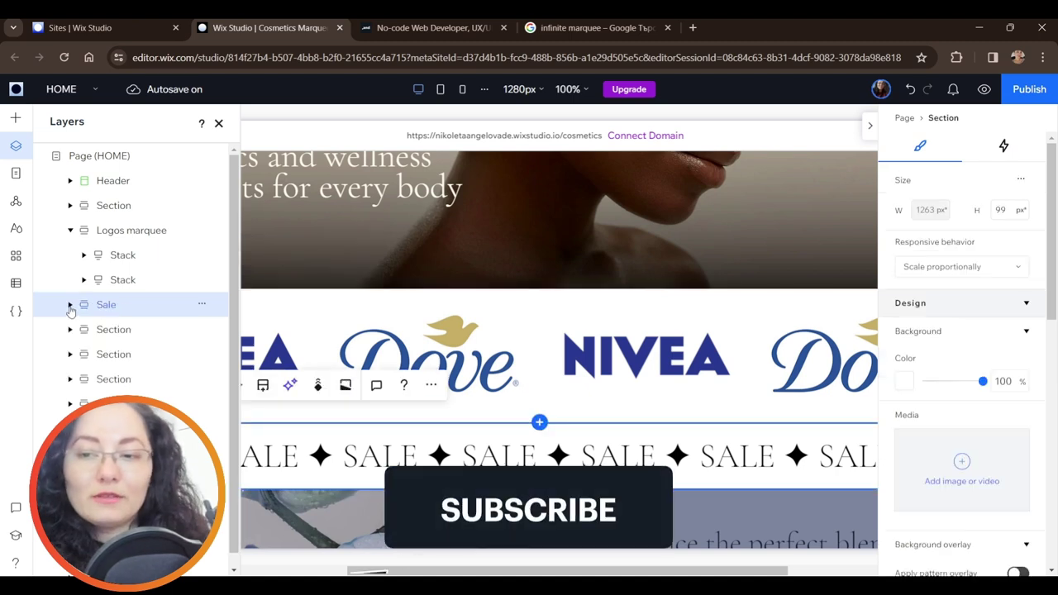
left_click(71, 304)
left_click(97, 330)
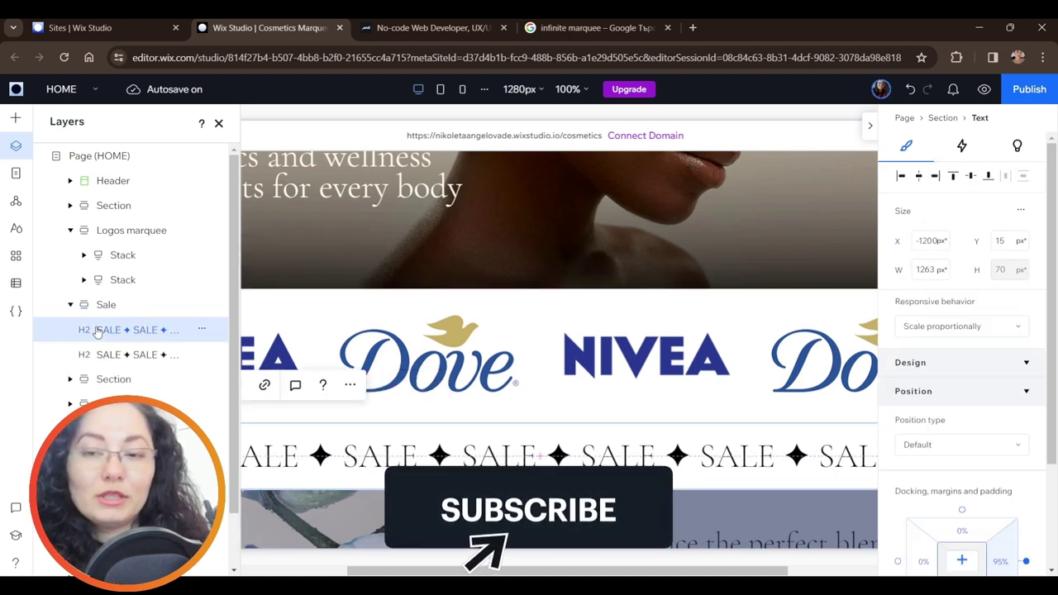
left_click(130, 355)
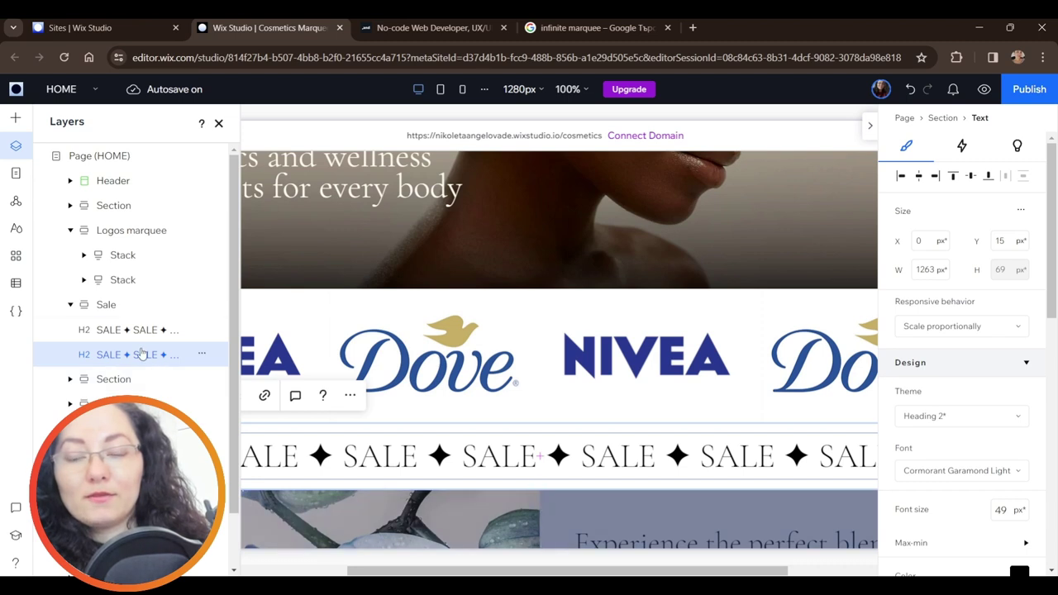
Step: Compare the two SALE copies' X offsets (-1200 vs 0), then collapse Sale and close Layers
left_click(128, 330)
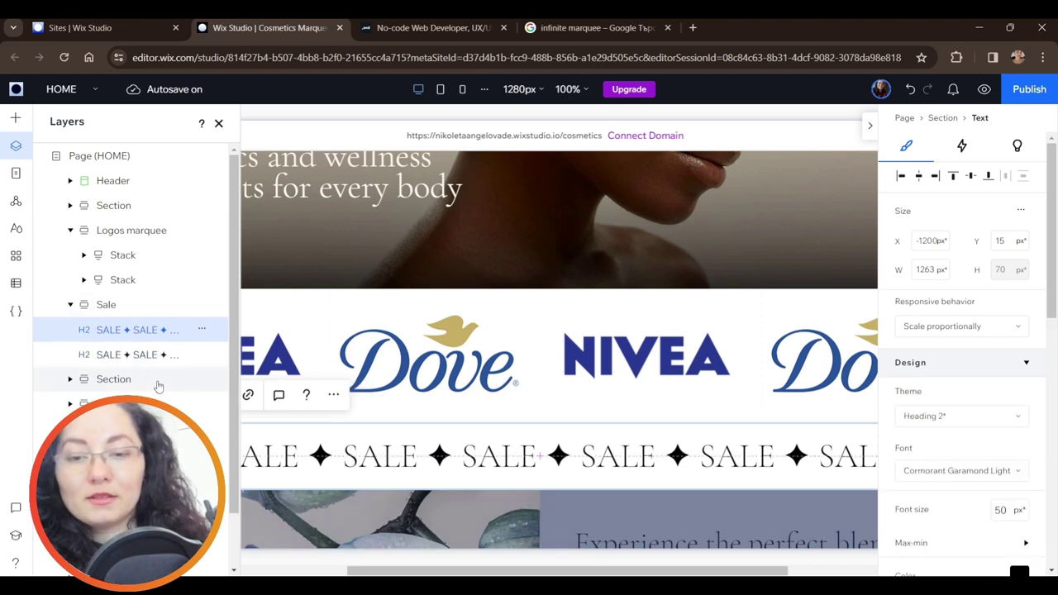
left_click(141, 354)
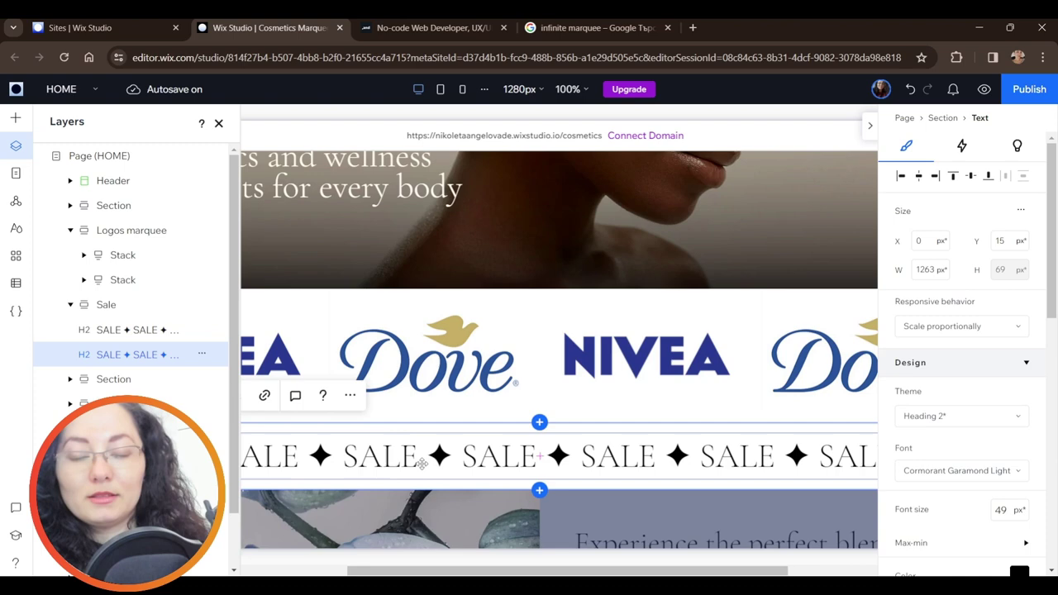
left_click(91, 328)
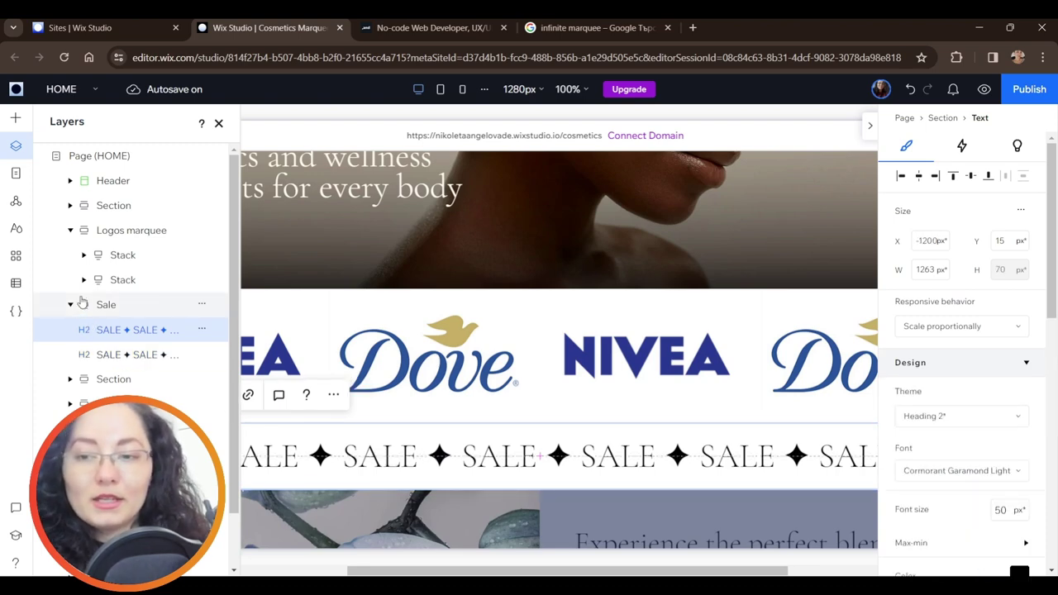
left_click(70, 306)
key("ctrl+shift+f")
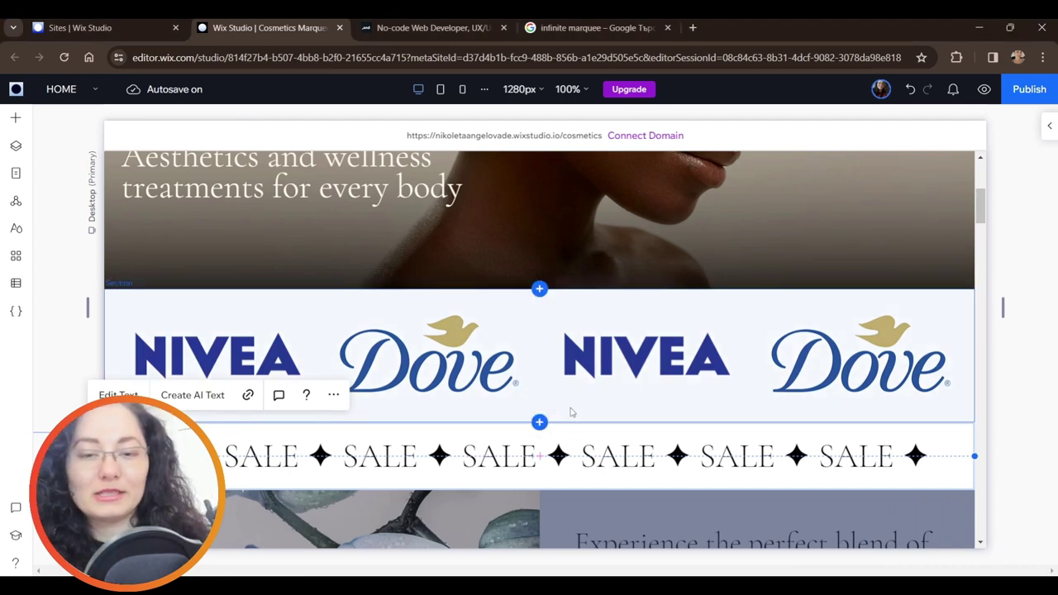
Step: Add a blank section below the logos, place an image in it and duplicate it
left_click(539, 421)
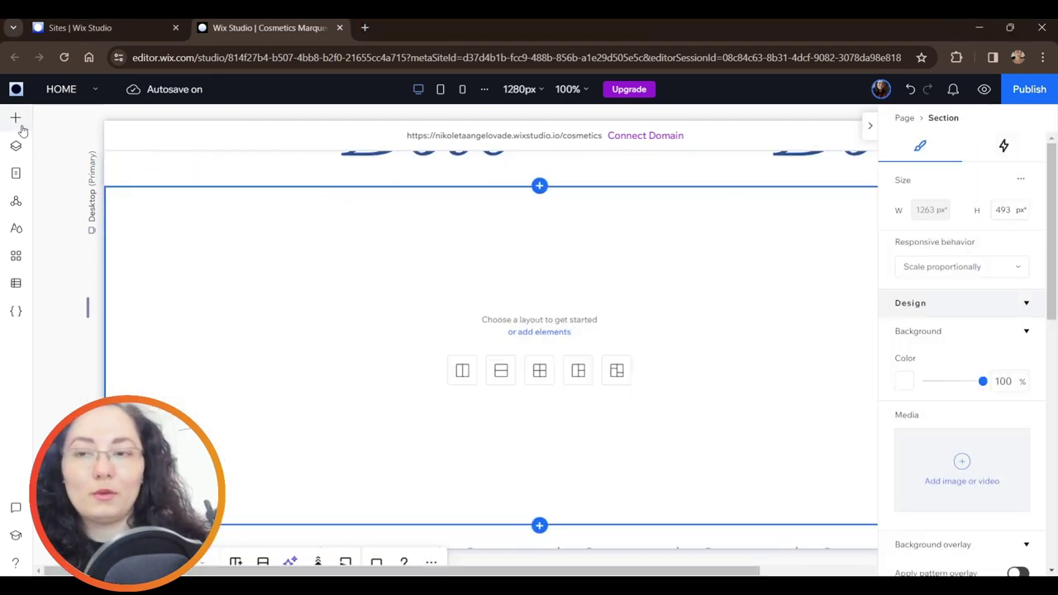
left_click(15, 117)
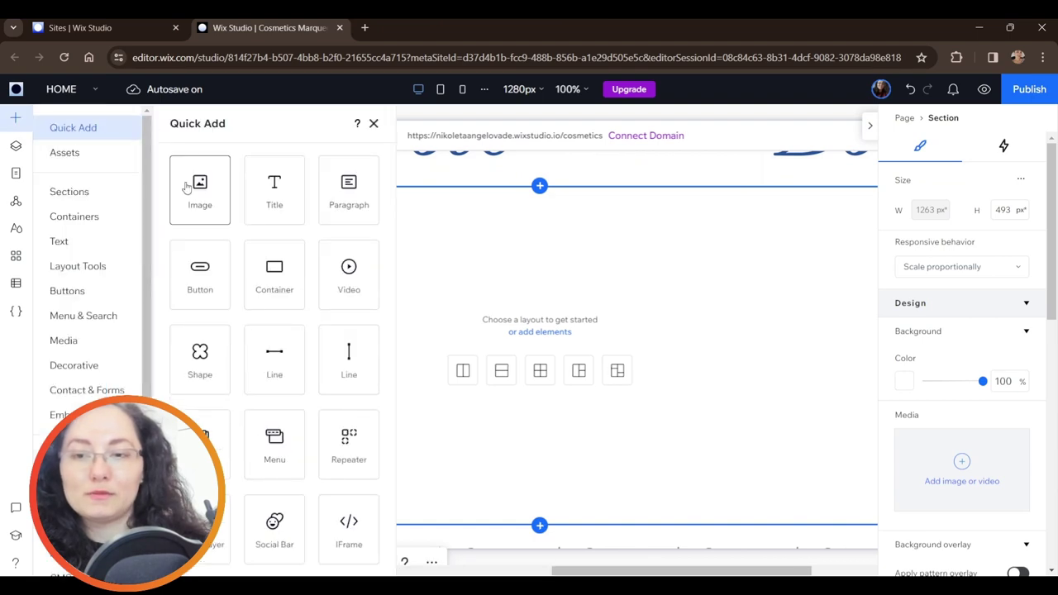
left_click_drag(189, 198, 892, 265)
key("ctrl+d")
key("ctrl+d")
key("ctrl+d")
Step: Select all four desert images and group them into one Stack
left_click(284, 270)
left_click(431, 290, "shift")
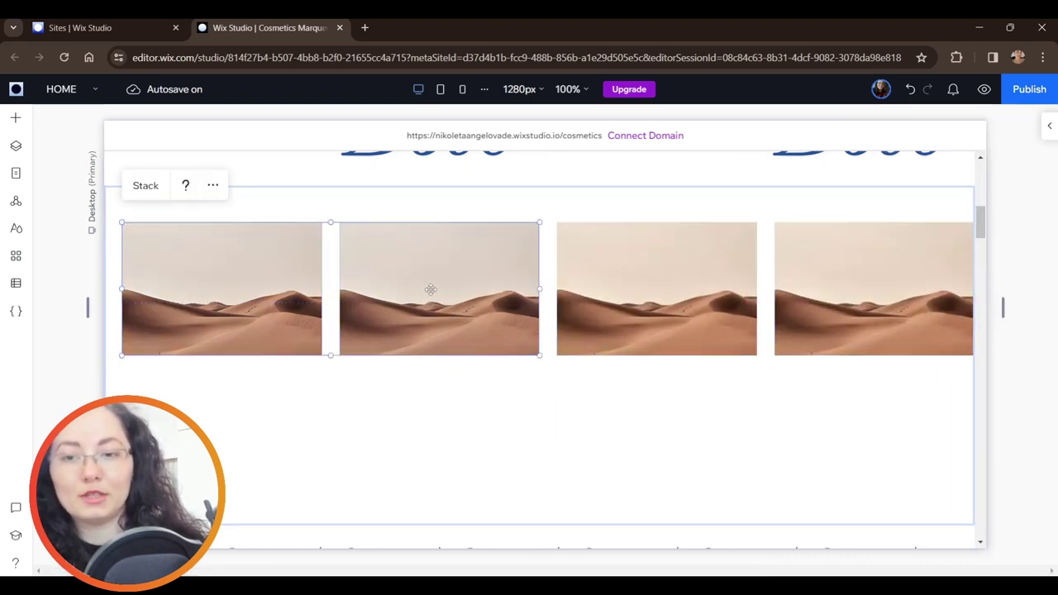
left_click(609, 282, "shift")
left_click(814, 287, "shift")
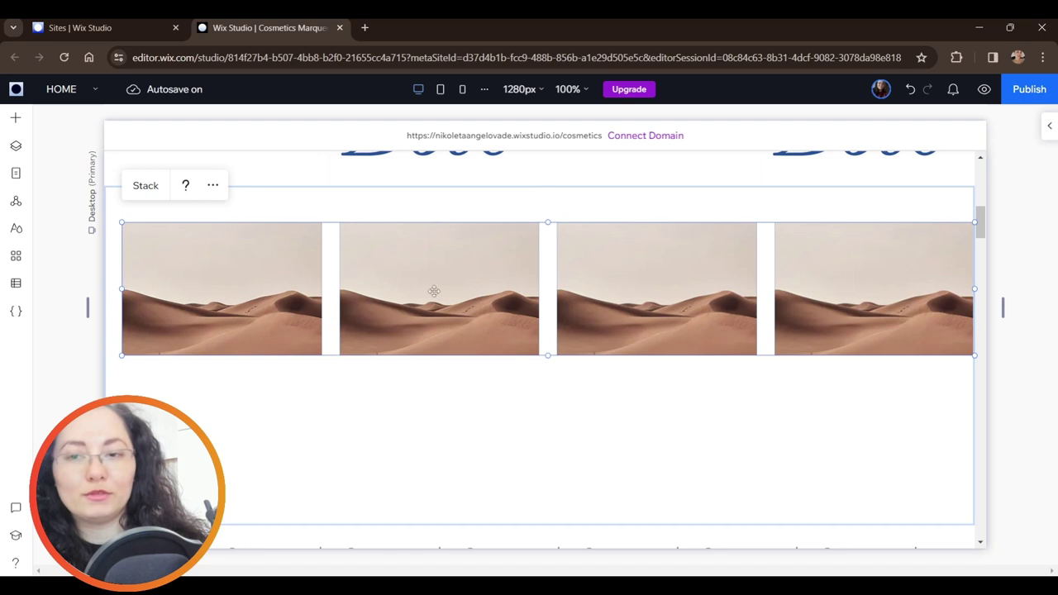
left_click(161, 196)
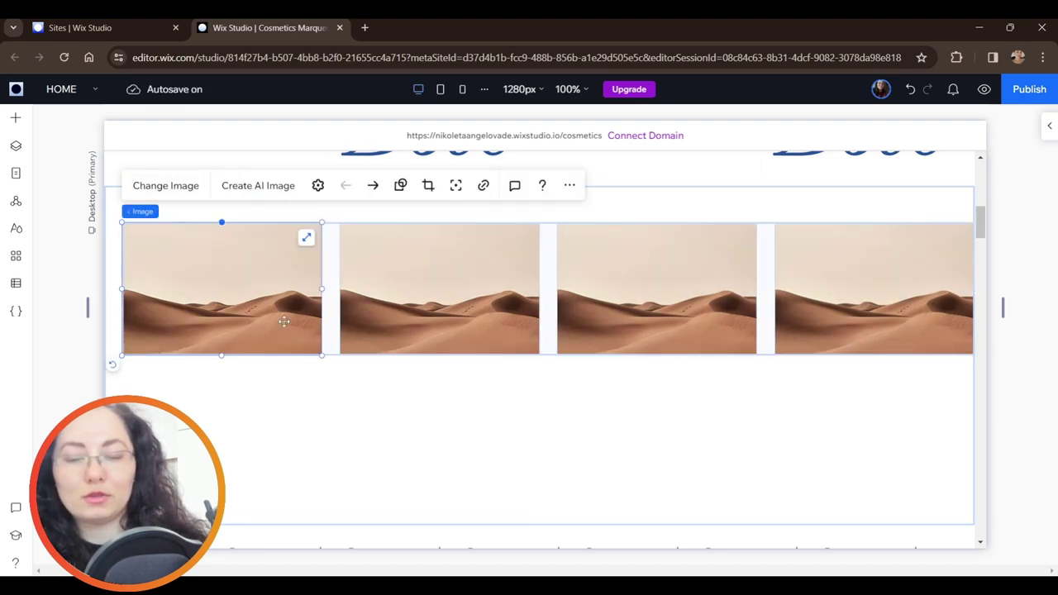
Step: Replace the first image with the marble texture and the second with white flowers from Media from Wix
left_click(165, 185)
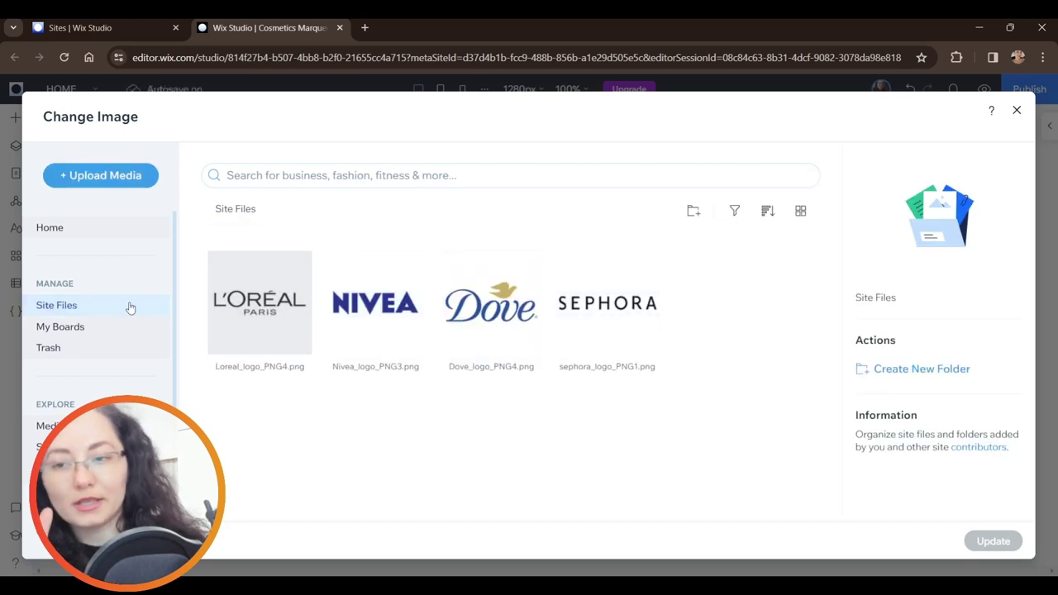
left_click(28, 422)
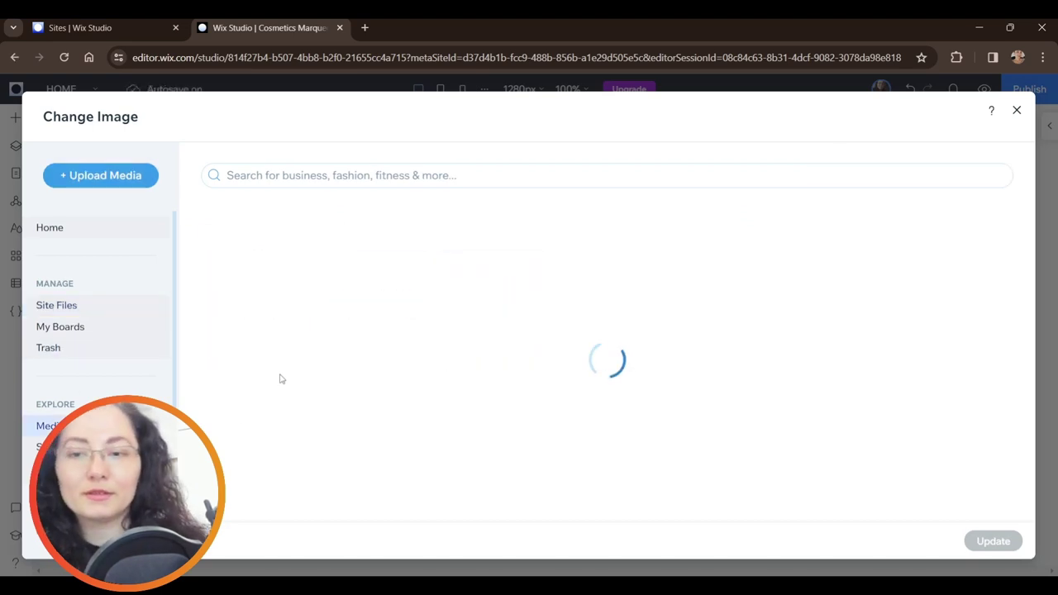
left_click(512, 360)
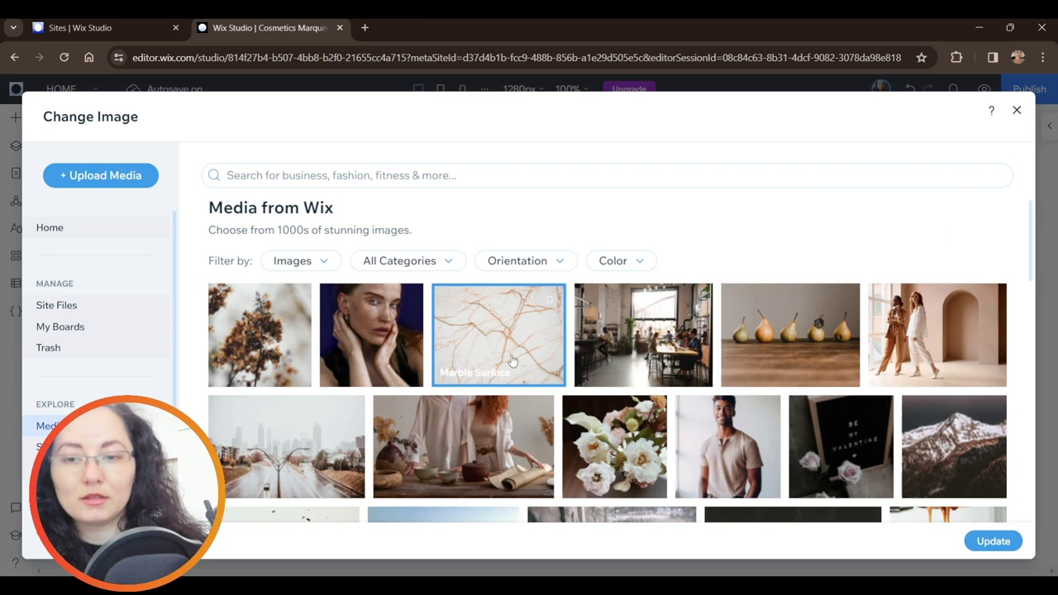
left_click(992, 541)
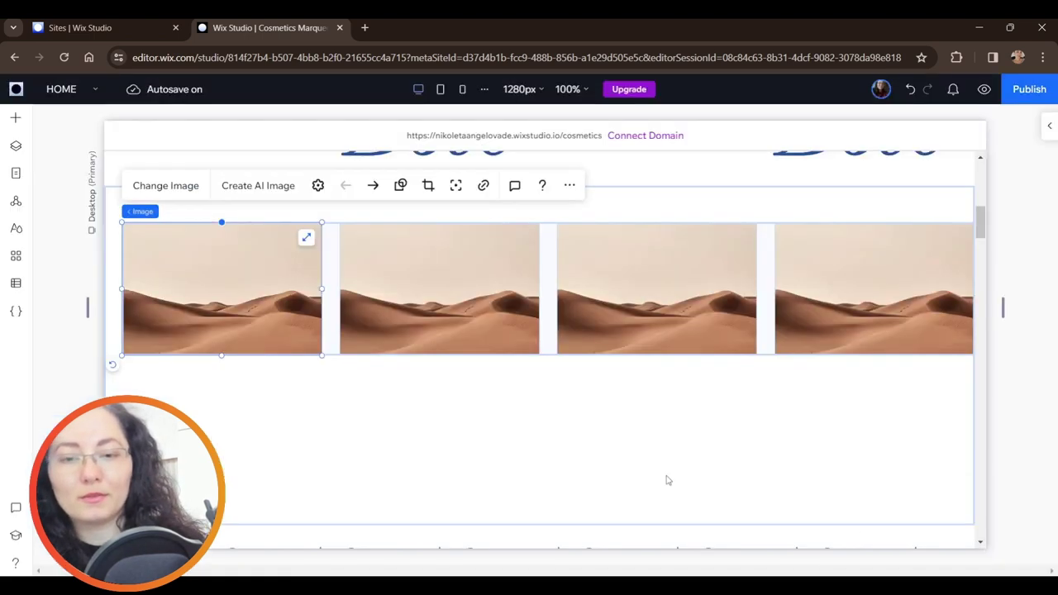
left_click(392, 314)
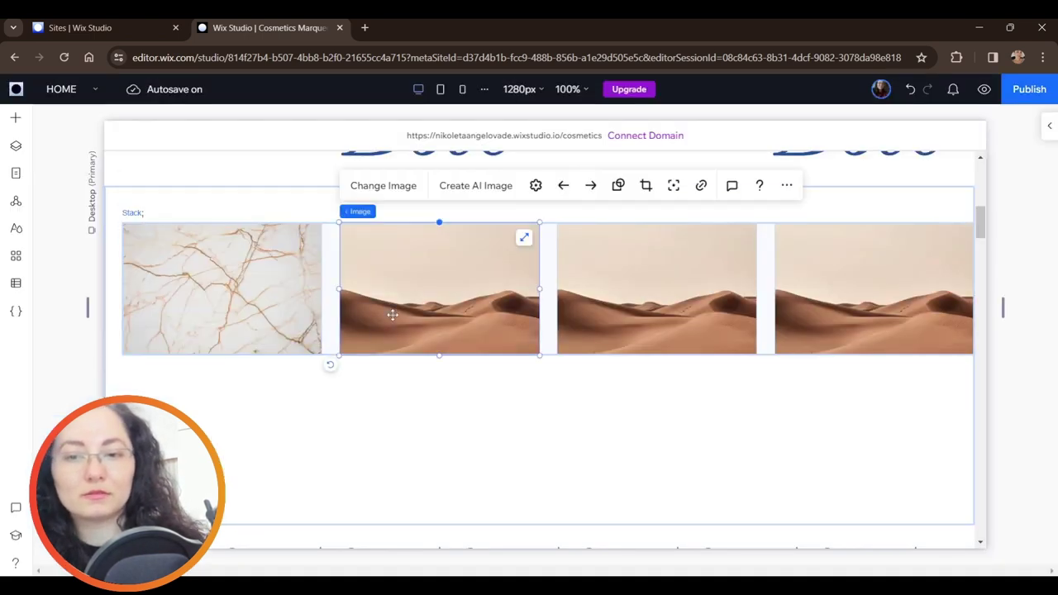
left_click(394, 192)
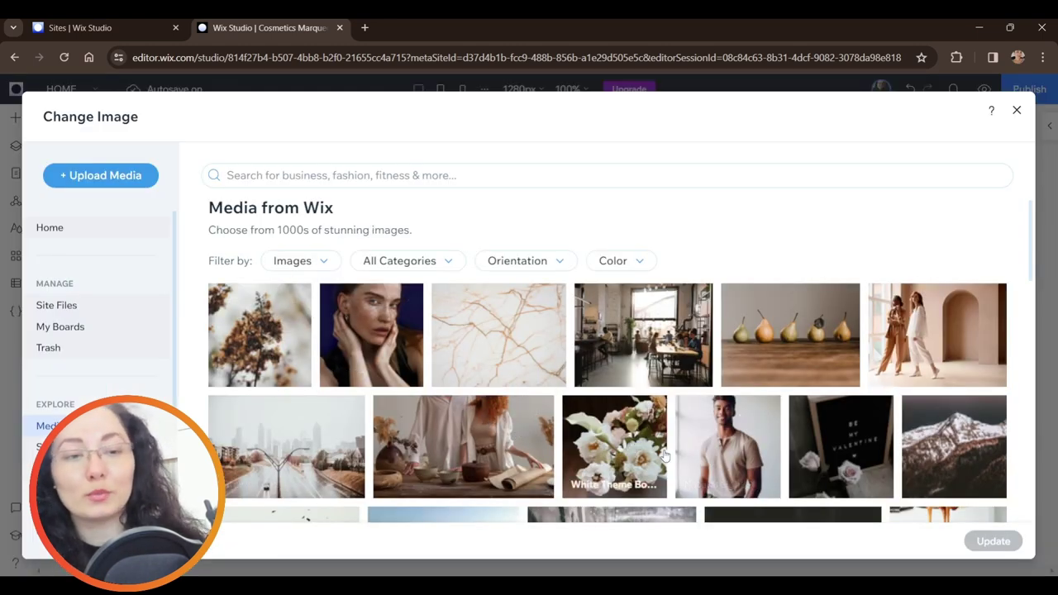
left_click(647, 444)
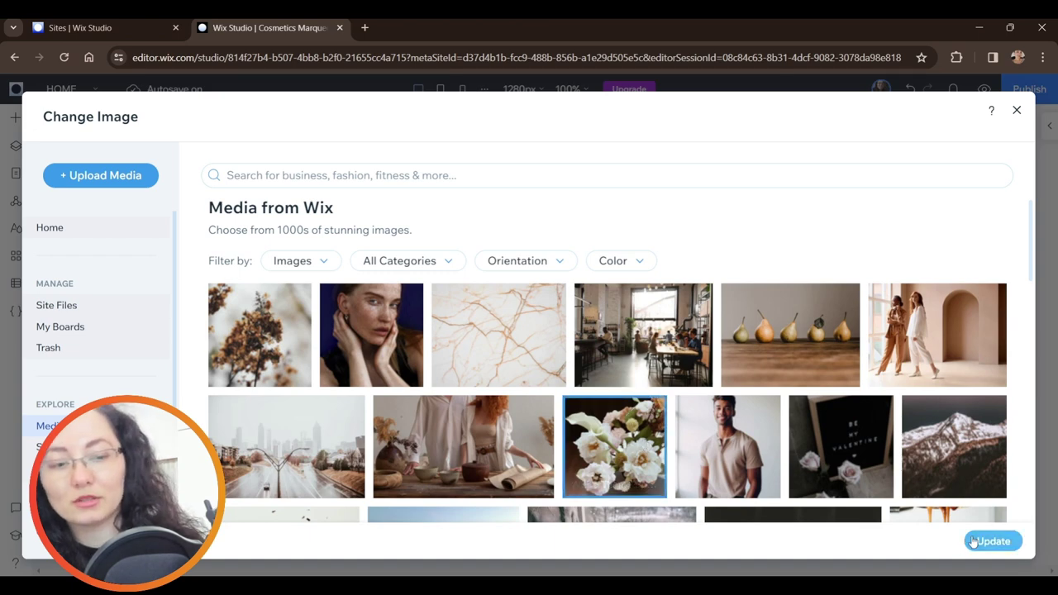
left_click(988, 541)
Step: Replace the third image with the marble texture, then select the four-image stack
left_click(727, 281)
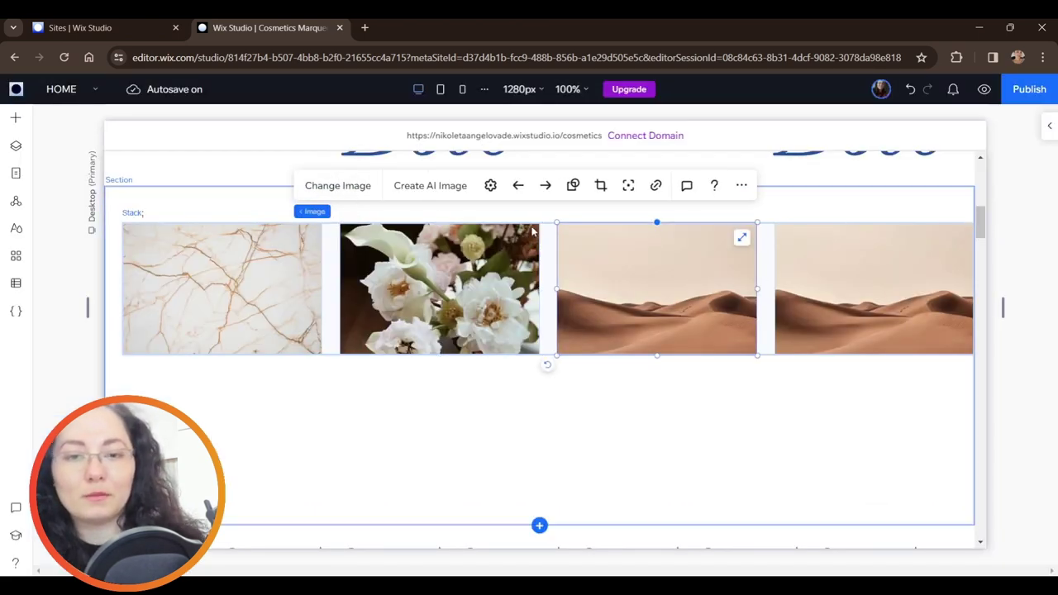
double_click(752, 277)
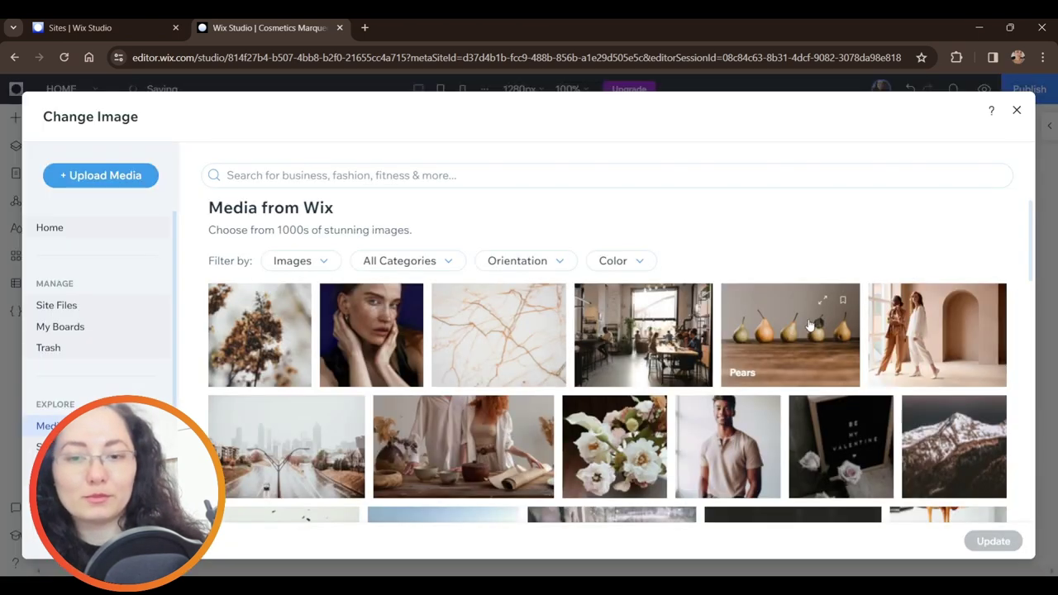
left_click(511, 336)
left_click(993, 541)
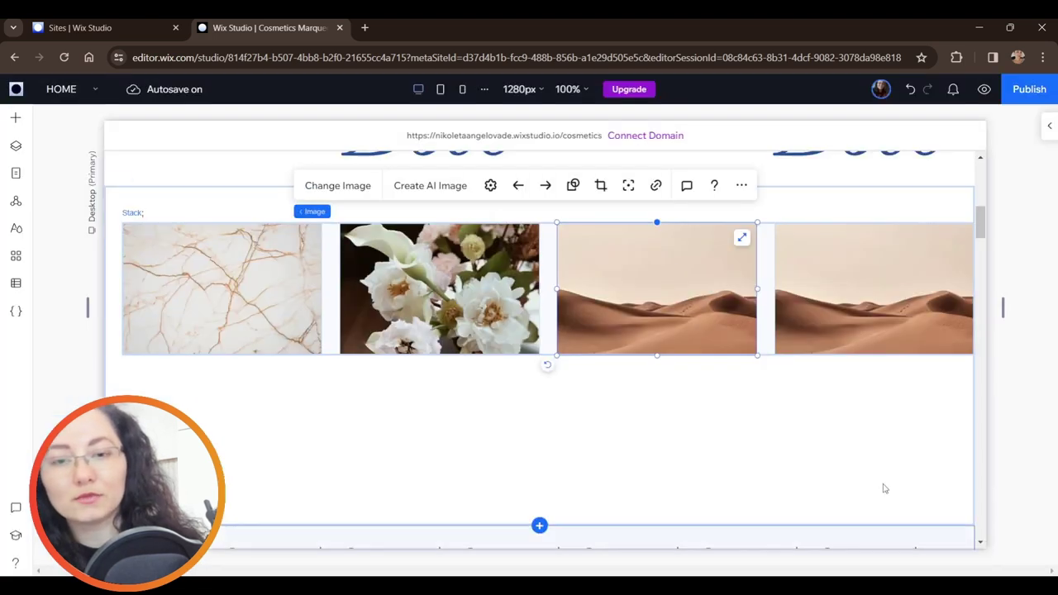
left_click(878, 293)
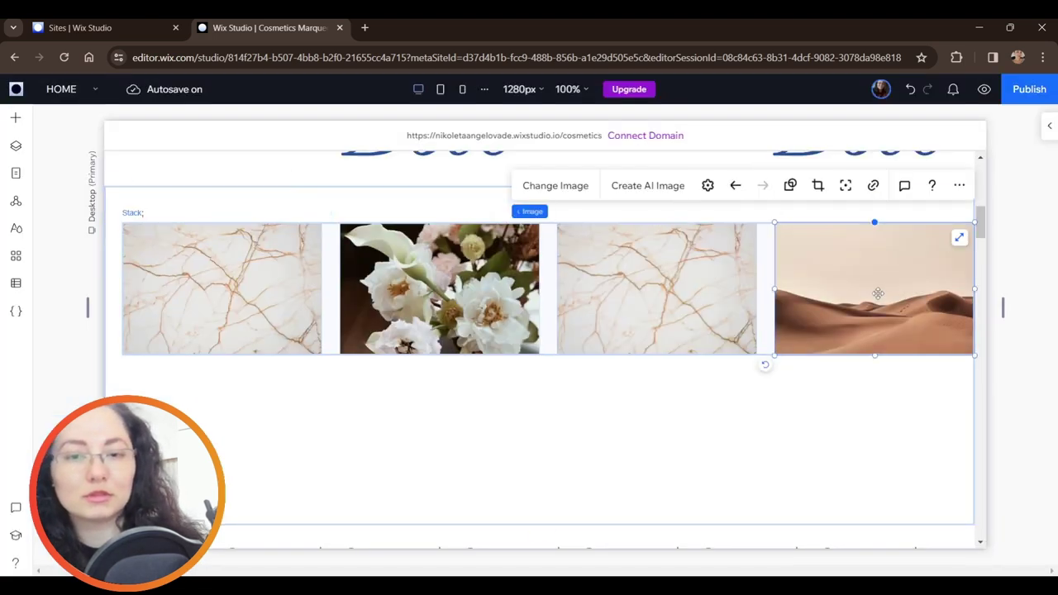
left_click(128, 216)
left_click(128, 217)
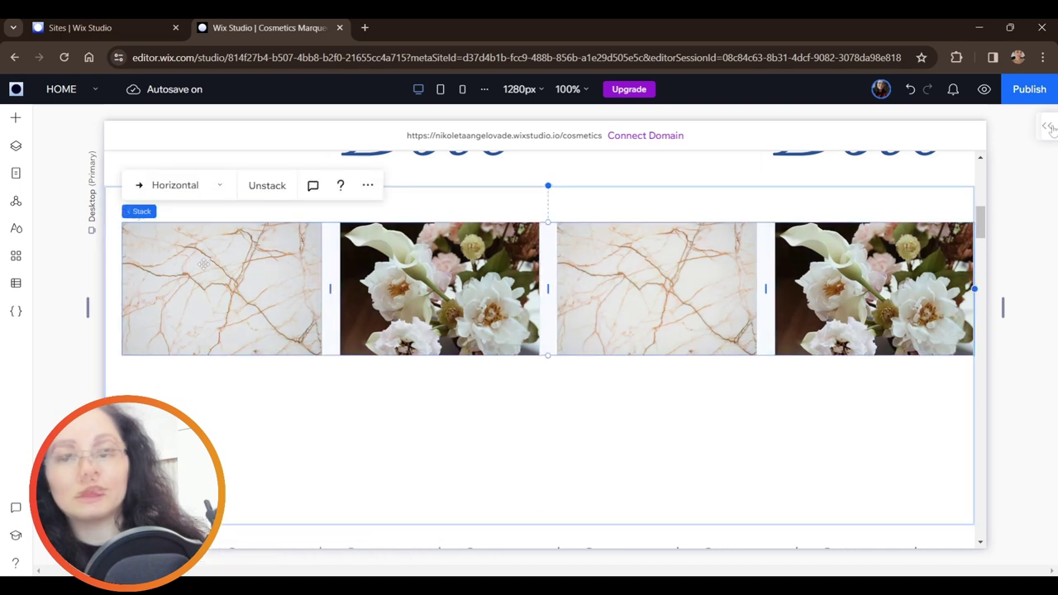
Step: Add a Cross loop animation to the image stack
left_click(1049, 126)
left_click(1004, 147)
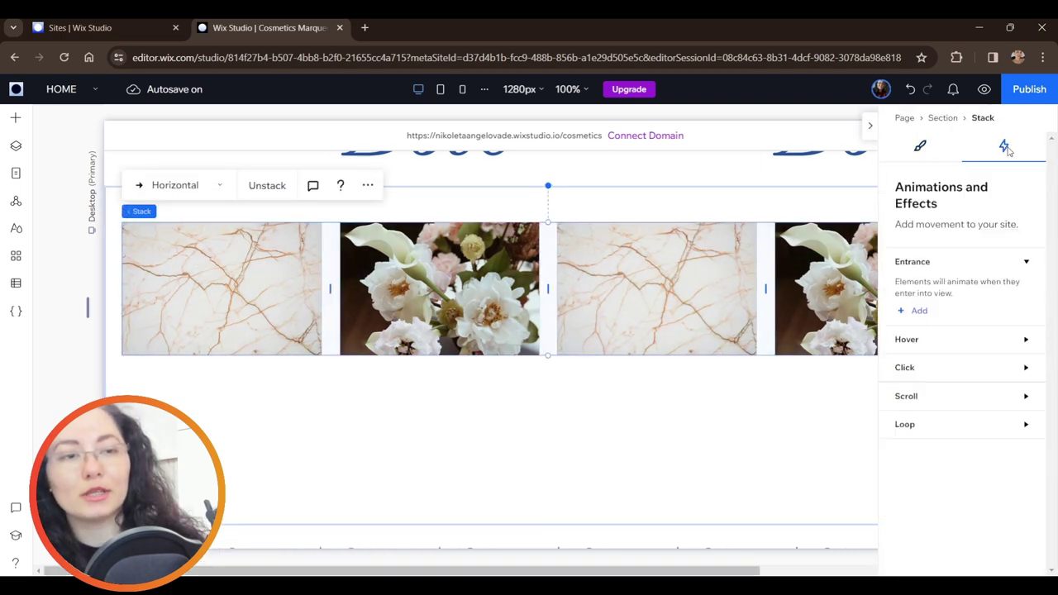
left_click(932, 434)
left_click(919, 462)
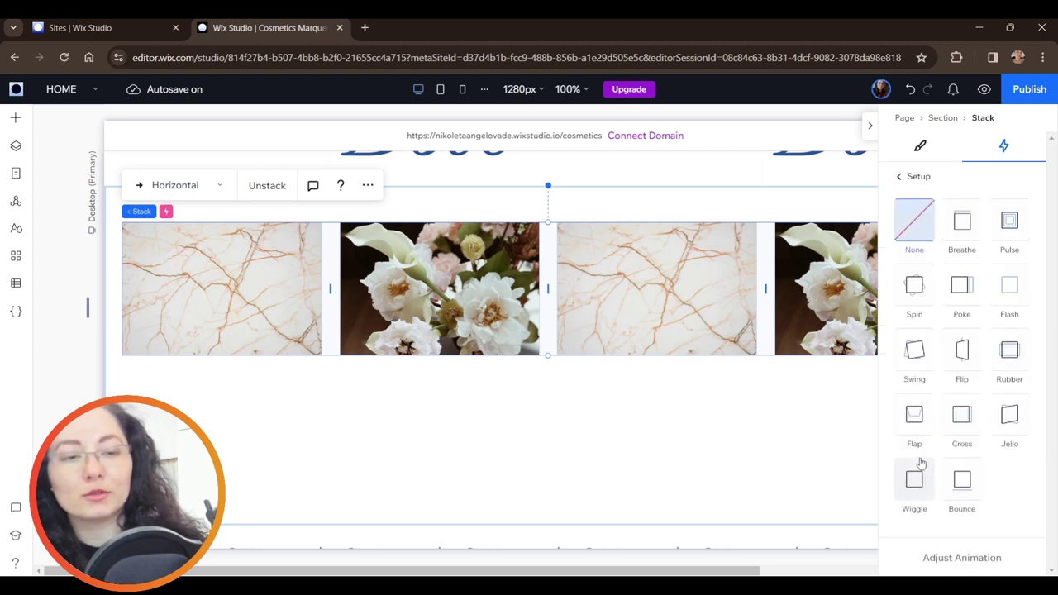
left_click(961, 417)
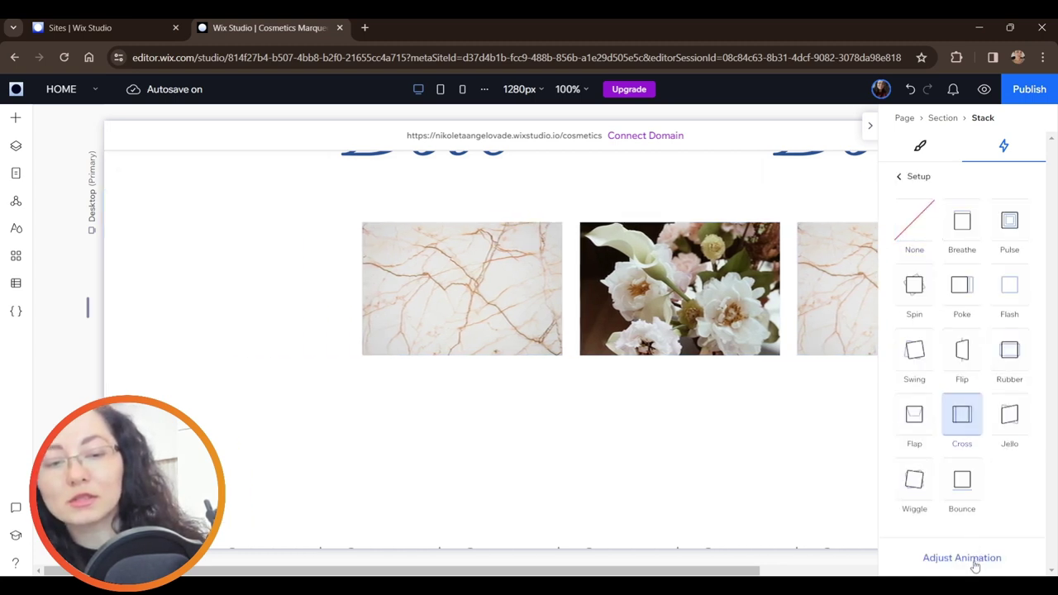
Step: Set the Cross animation to travel from left over 13 seconds and preview it
left_click(971, 560)
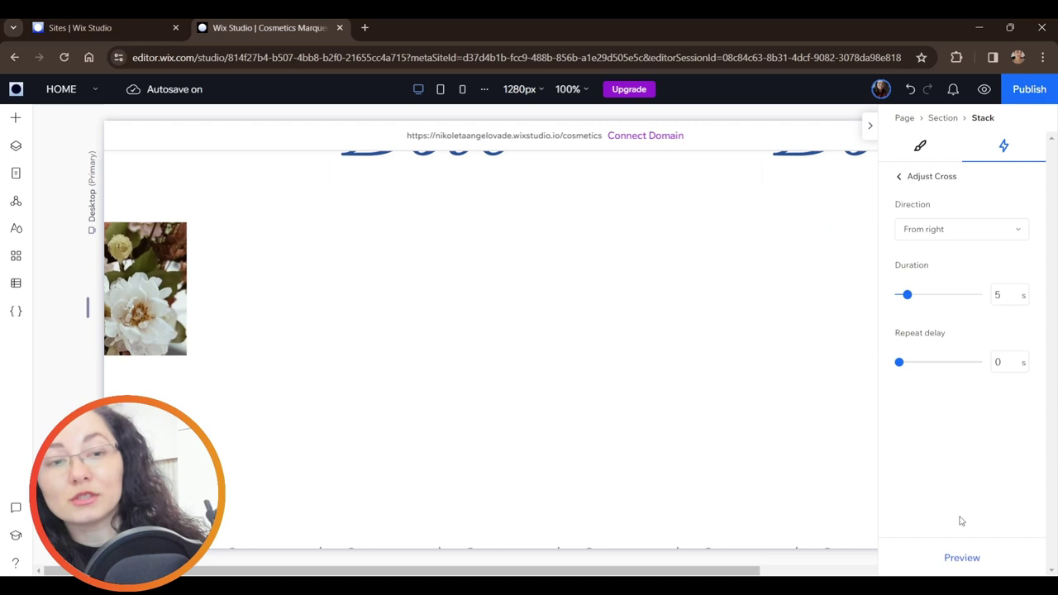
left_click(931, 231)
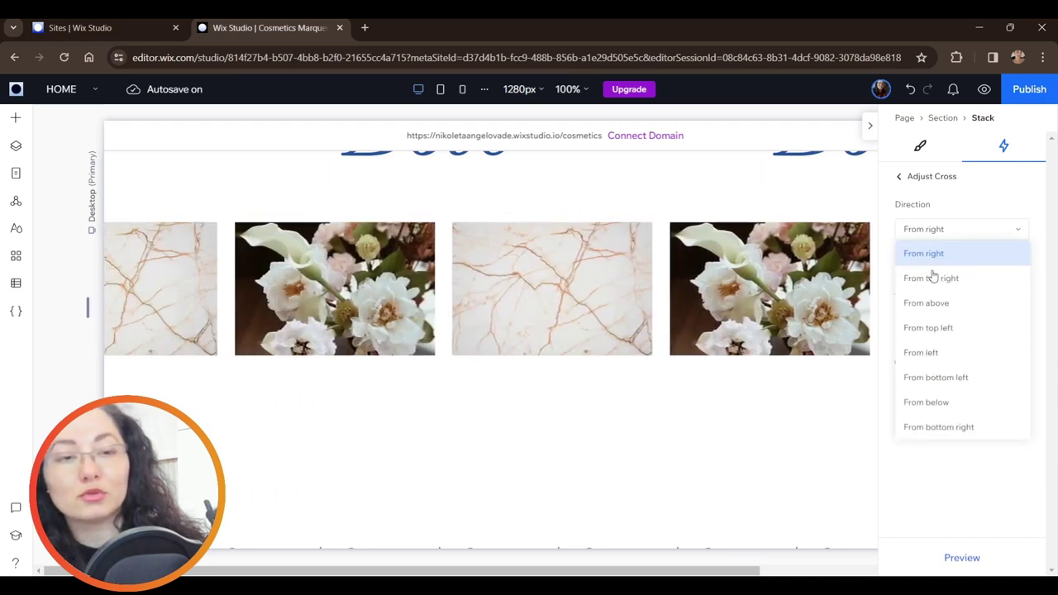
left_click(933, 354)
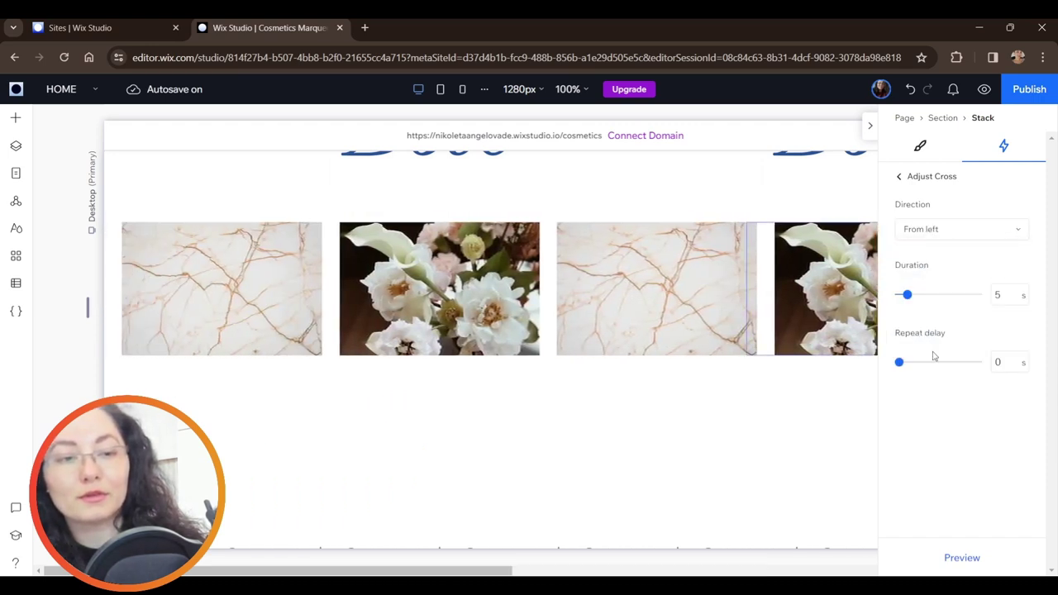
left_click(959, 559)
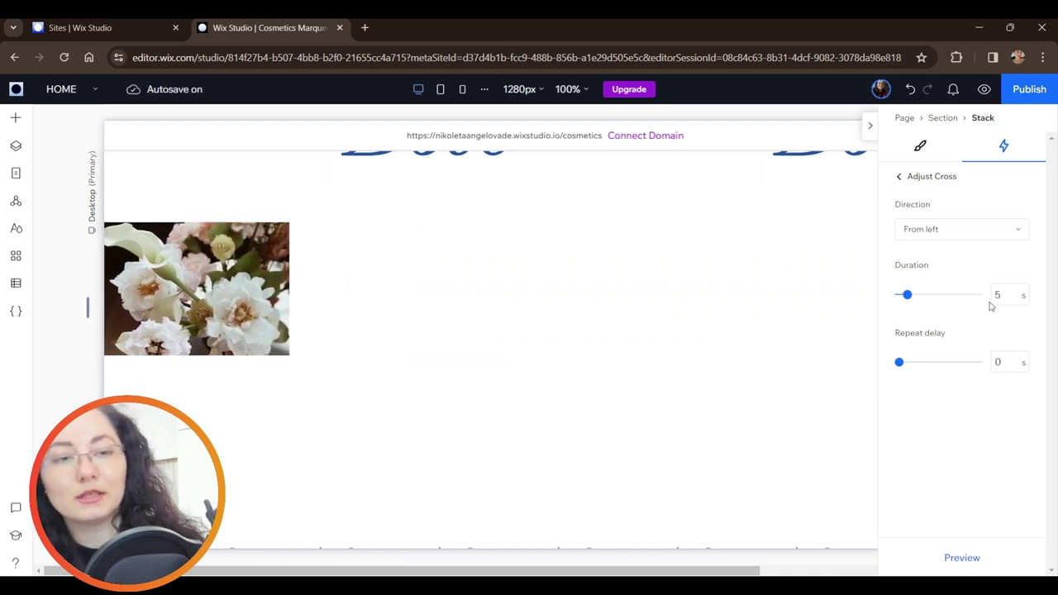
double_click(996, 295)
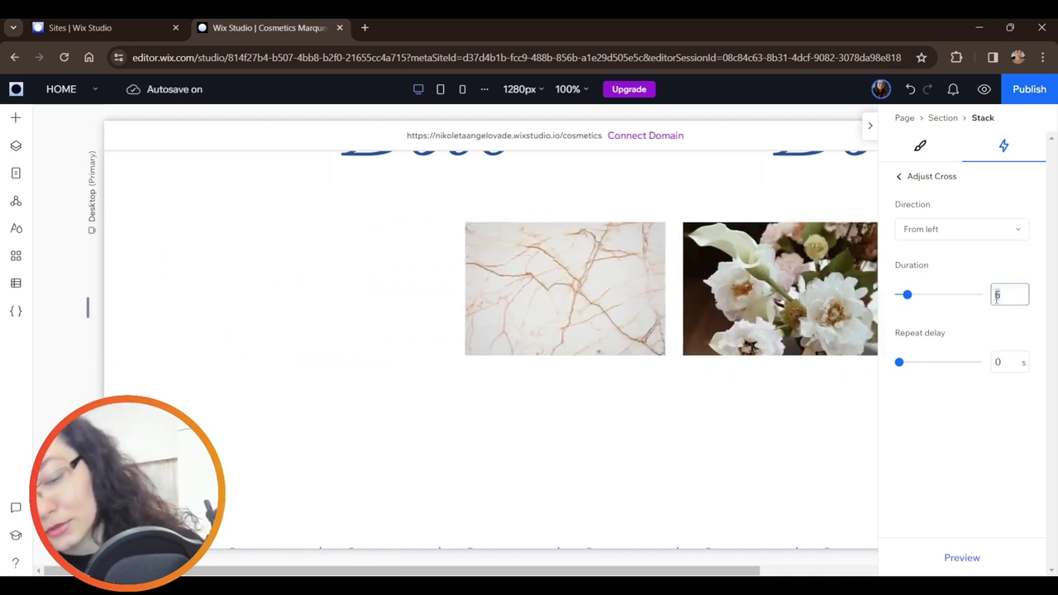
type("13")
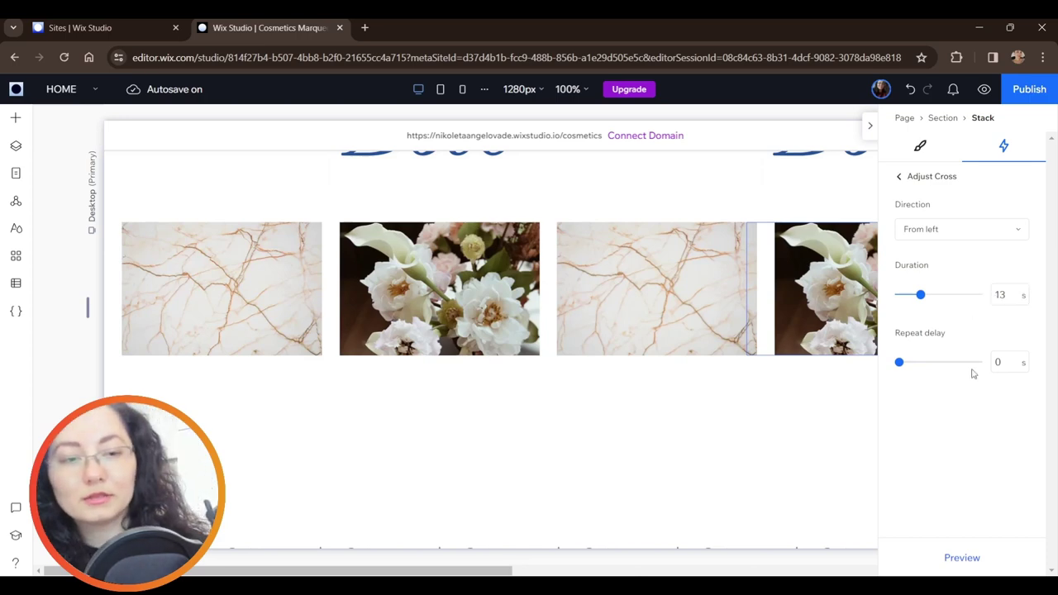
left_click(961, 559)
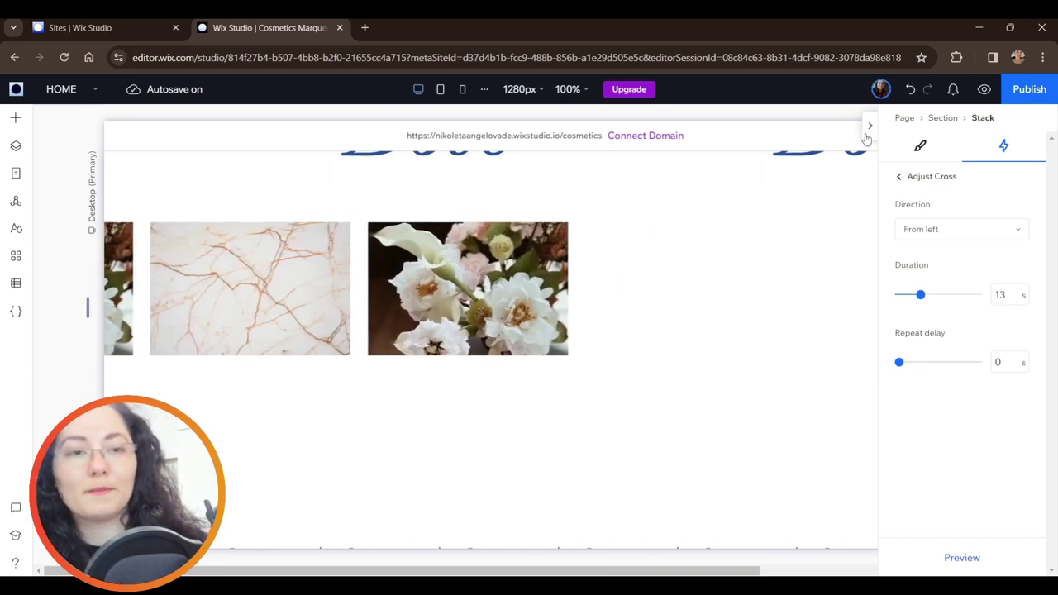
left_click(867, 132)
Step: Select the image stack and drag it slightly down and right
left_click(364, 294)
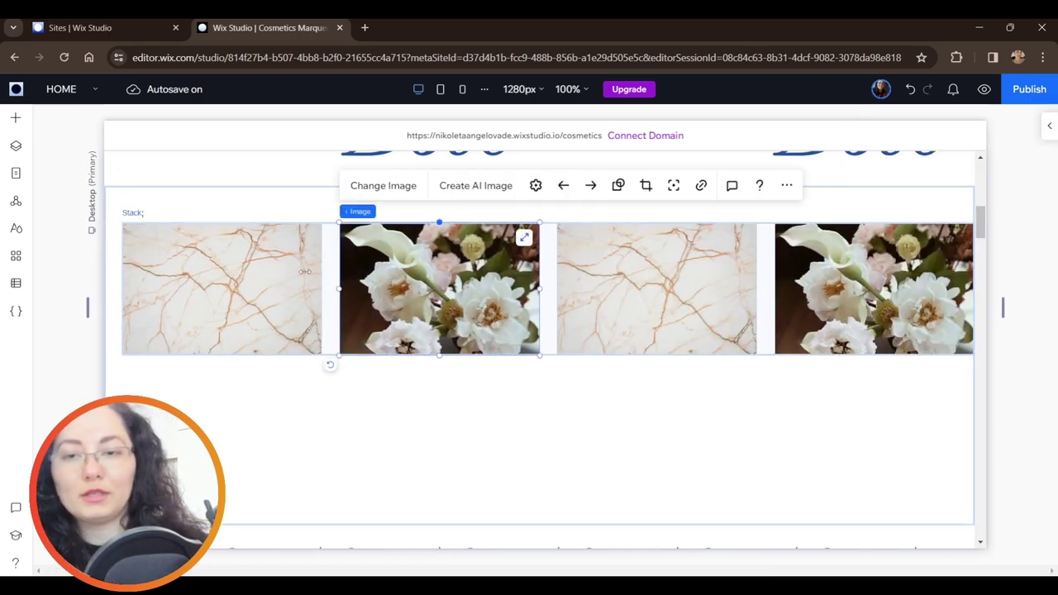
left_click(141, 217)
left_click(135, 230)
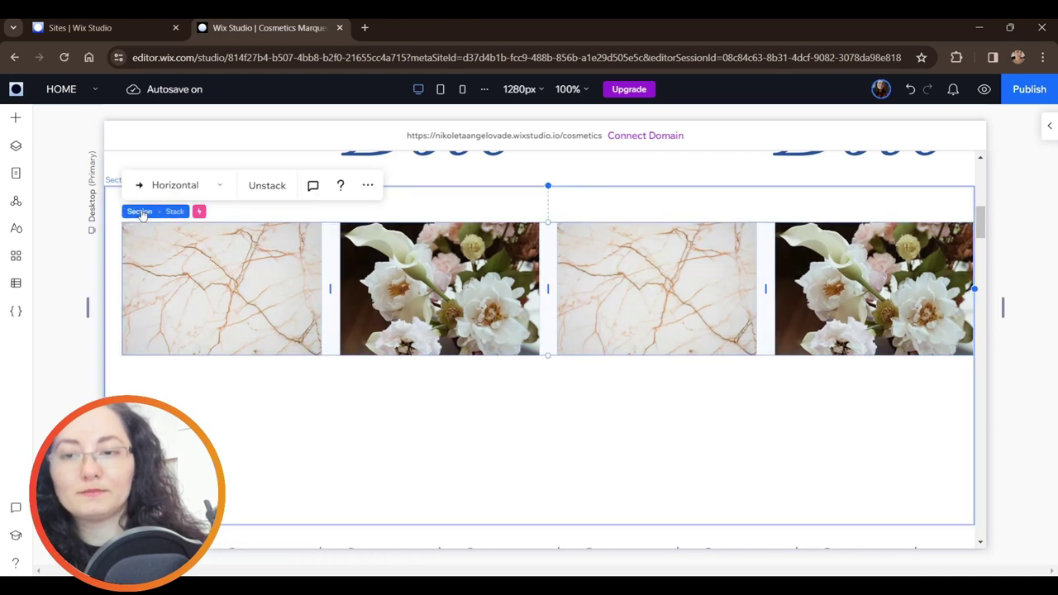
left_click(137, 212)
left_click(139, 232)
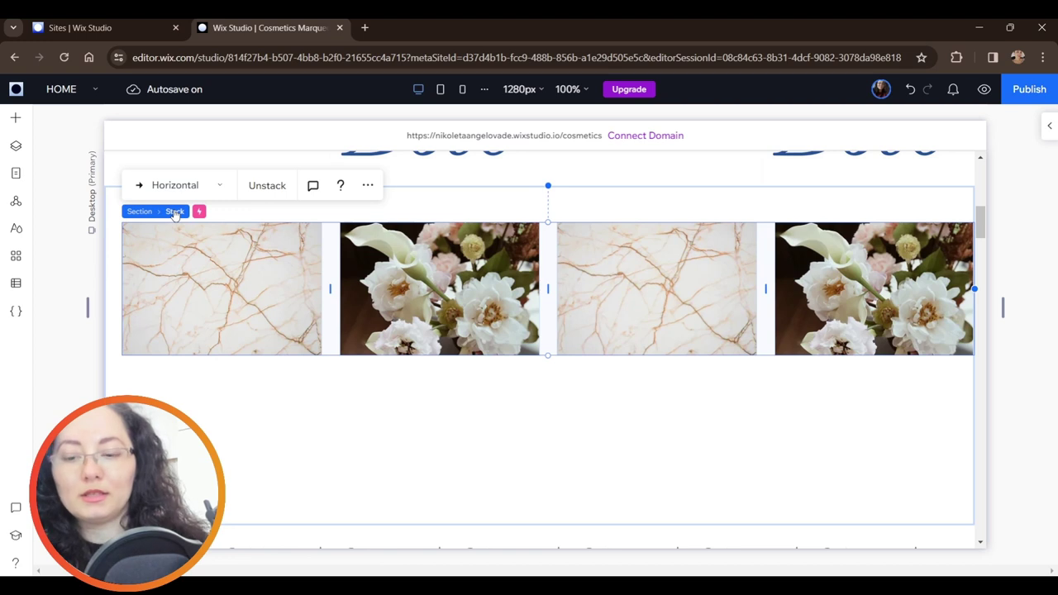
left_click_drag(175, 213, 603, 391)
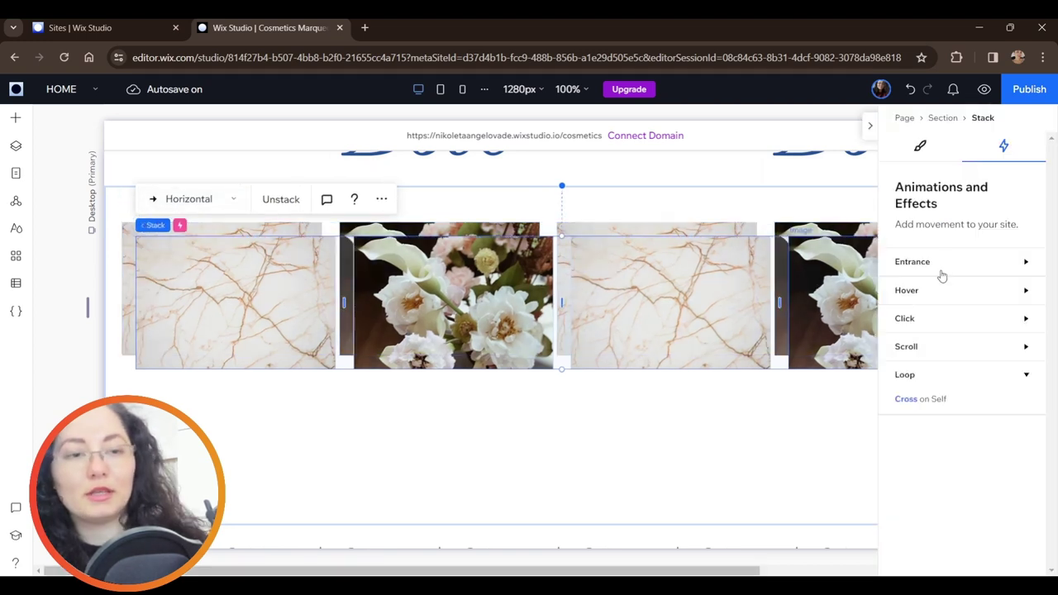
Step: Centre the image stack horizontally and select its left docking margin value (100%)
left_click(919, 146)
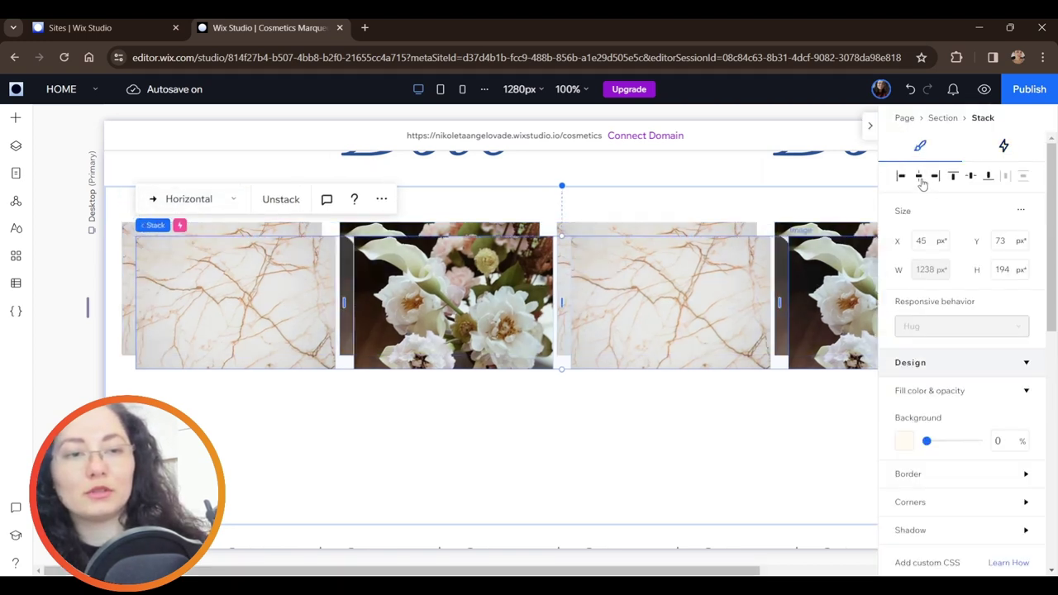
left_click(921, 179)
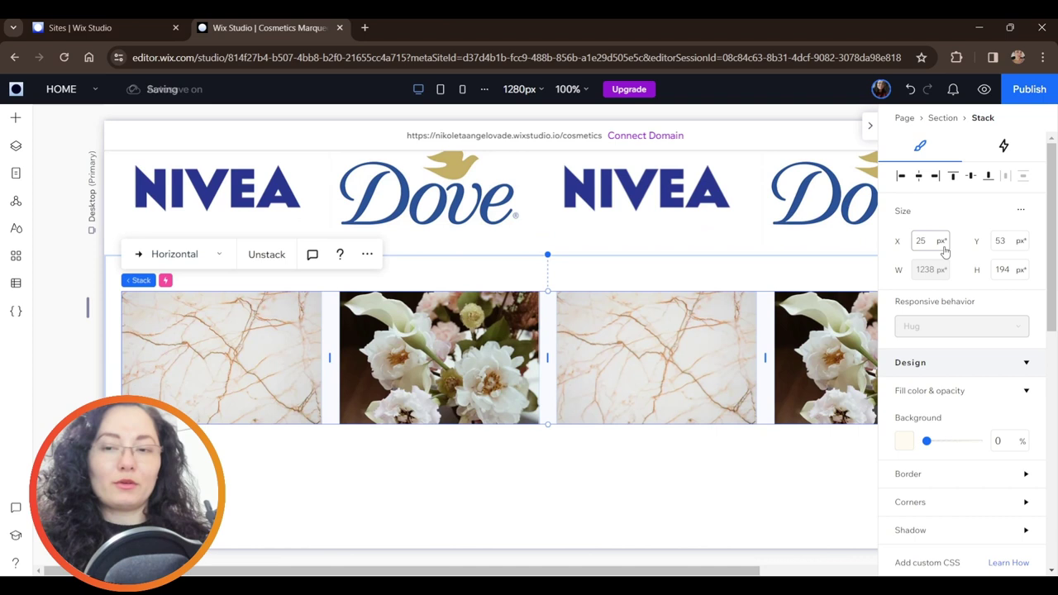
scroll(947, 359, "down", 5)
scroll(949, 440, "down", 2)
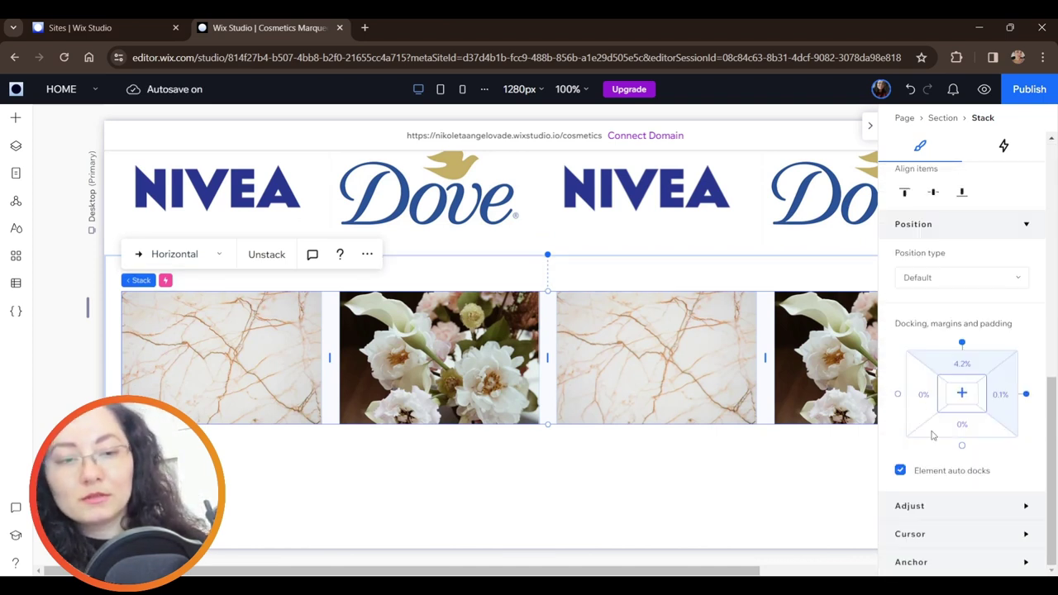
left_click(918, 398)
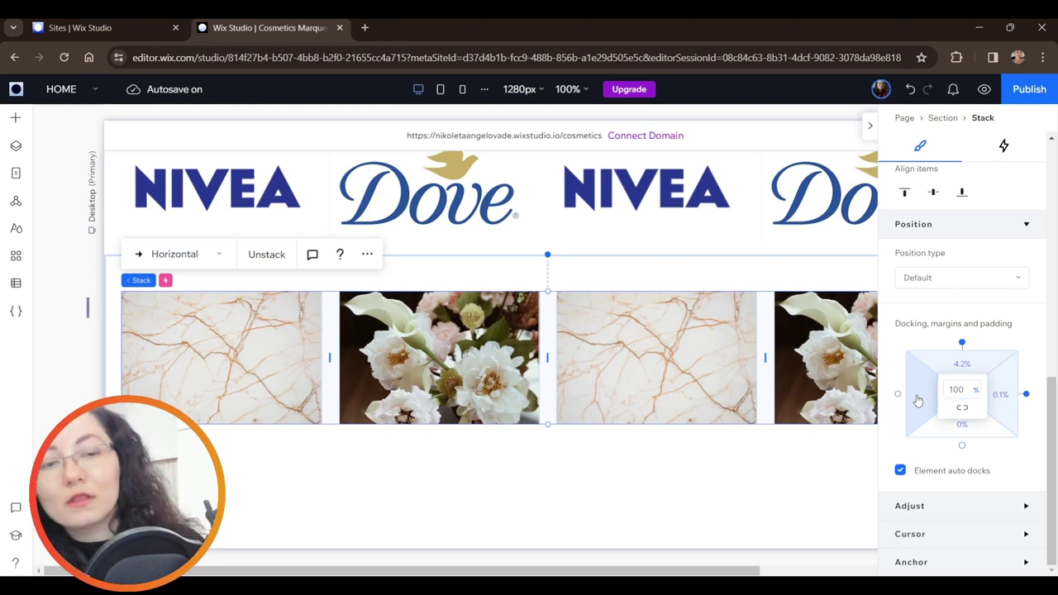
Step: Preview the page to watch the logo and image marquees loop, then go back to editing
left_click(983, 90)
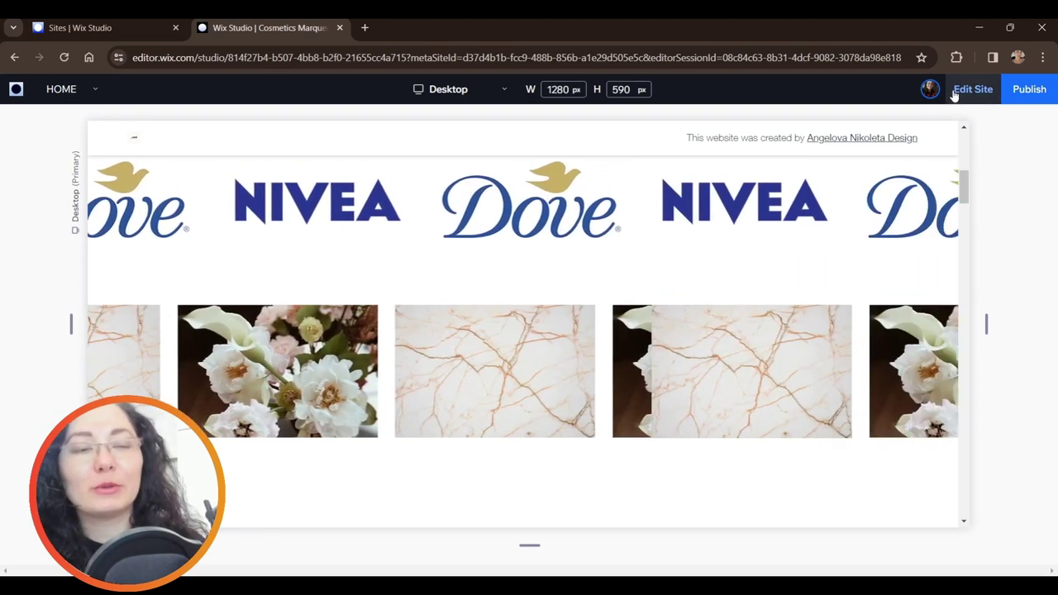
left_click(599, 348)
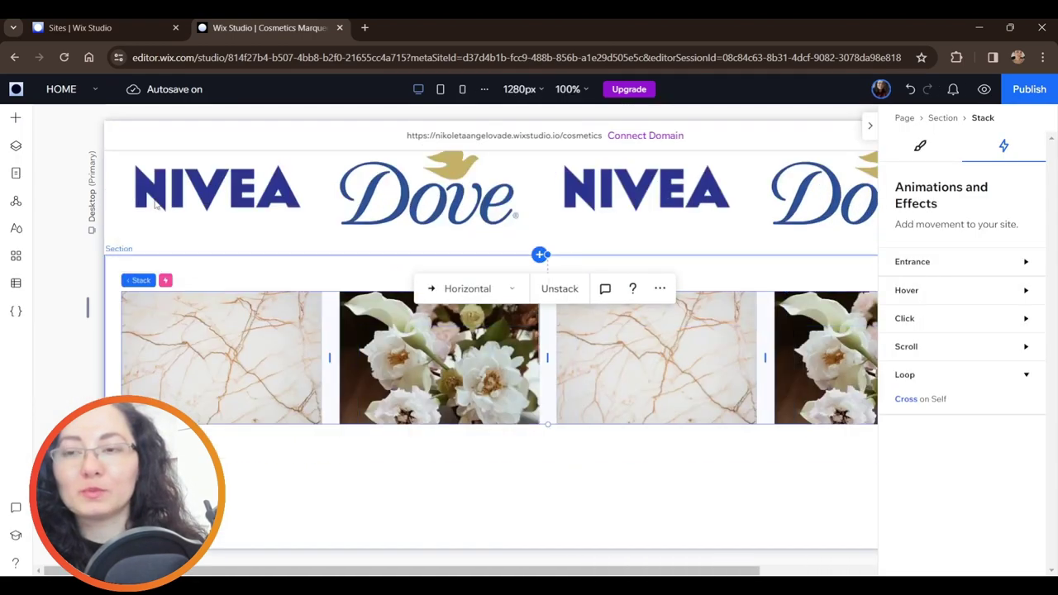
Step: Select the second image Stack, open its Cross loop's Adjust Animation settings, and preview the page
left_click(12, 148)
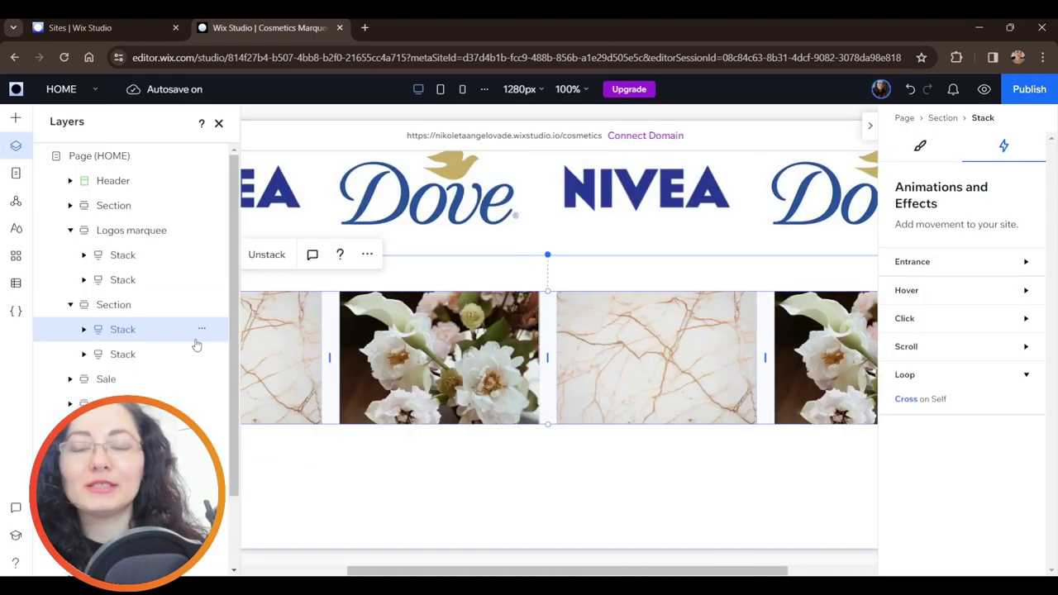
left_click(138, 354)
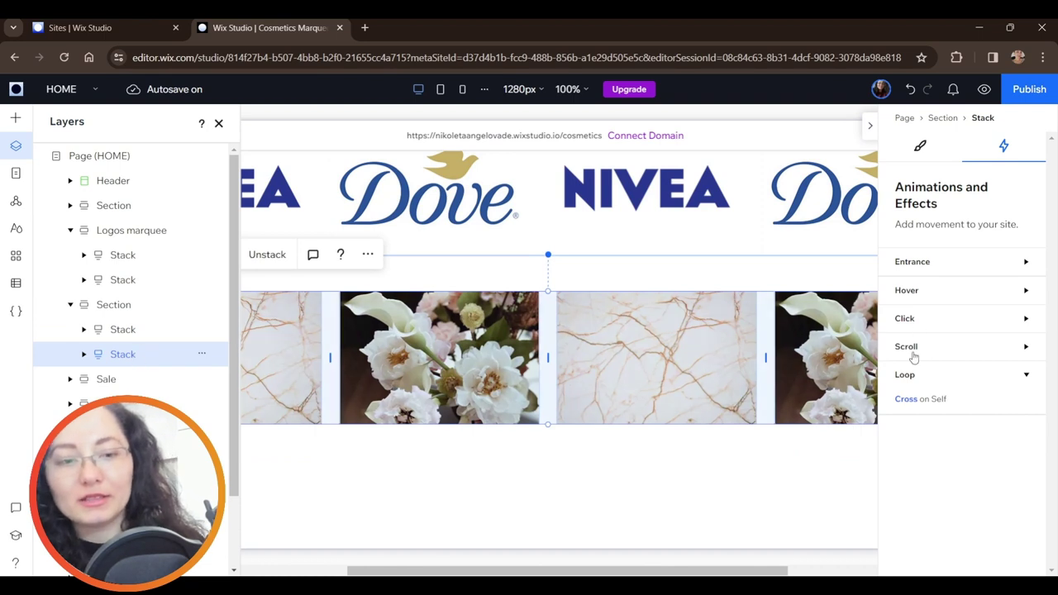
left_click(920, 403)
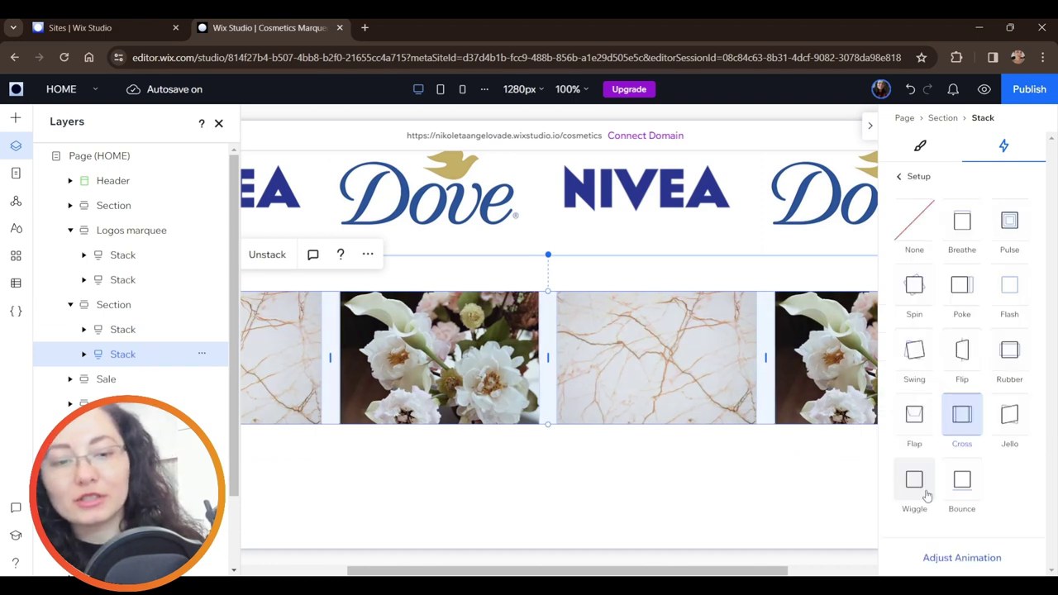
left_click(936, 558)
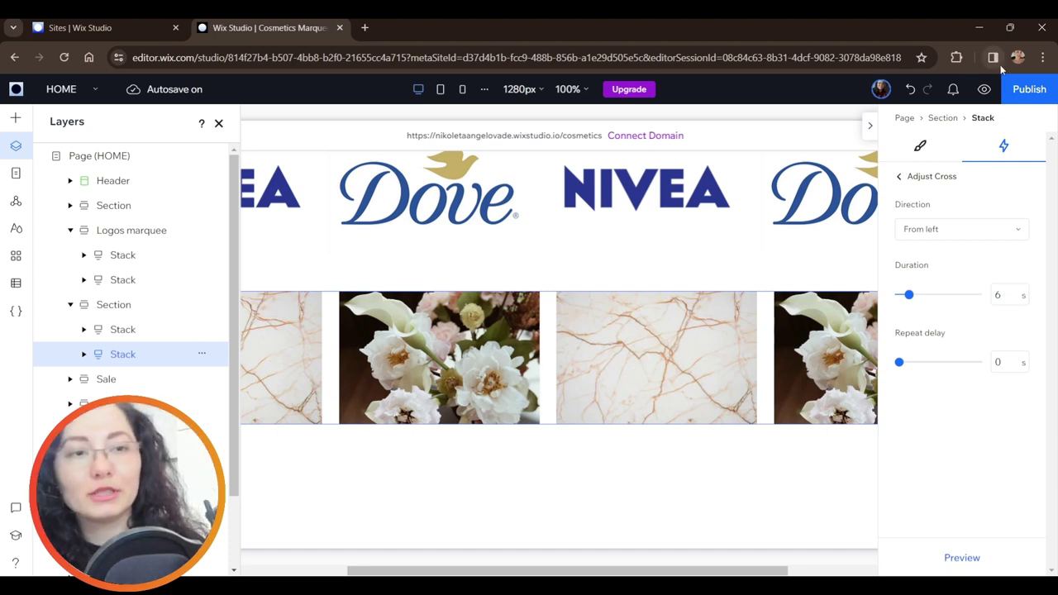
left_click(983, 90)
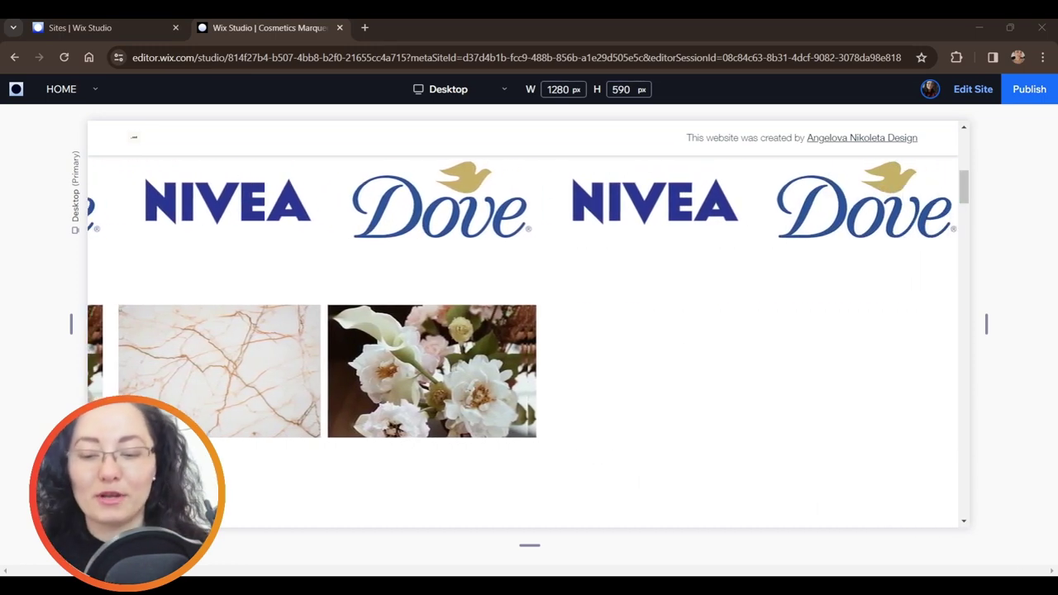
Step: Back in the editor, drag the right-hand image stack up into line and preview again
left_click(972, 89)
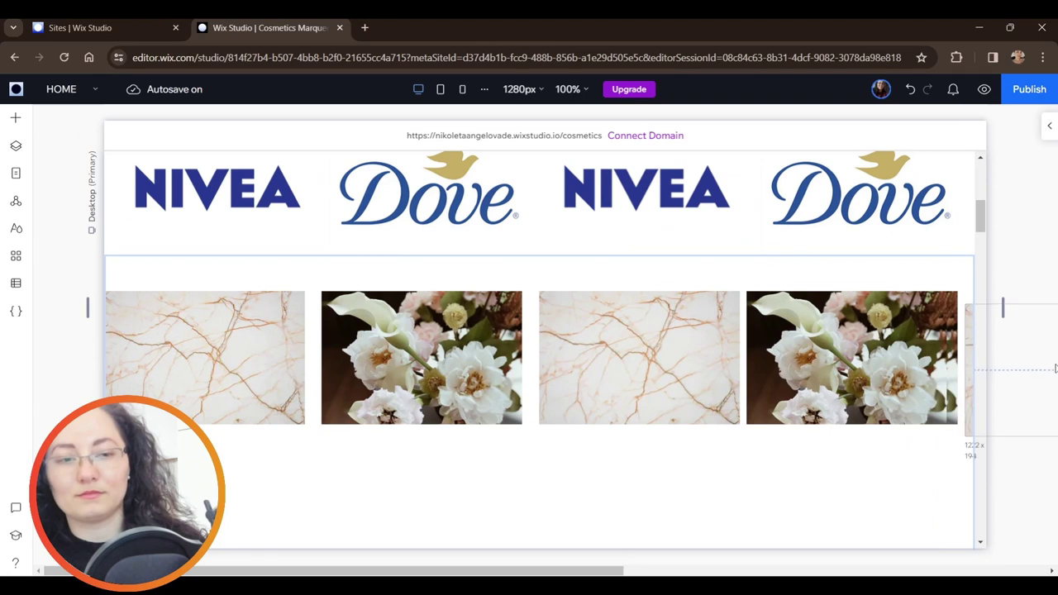
left_click_drag(1055, 369, 1055, 355)
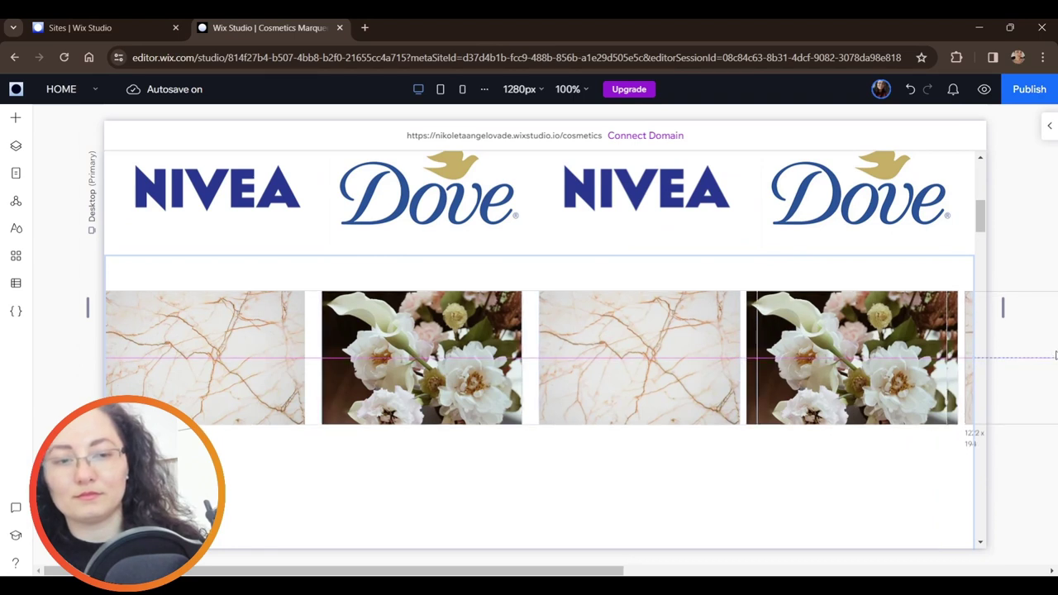
left_click(982, 90)
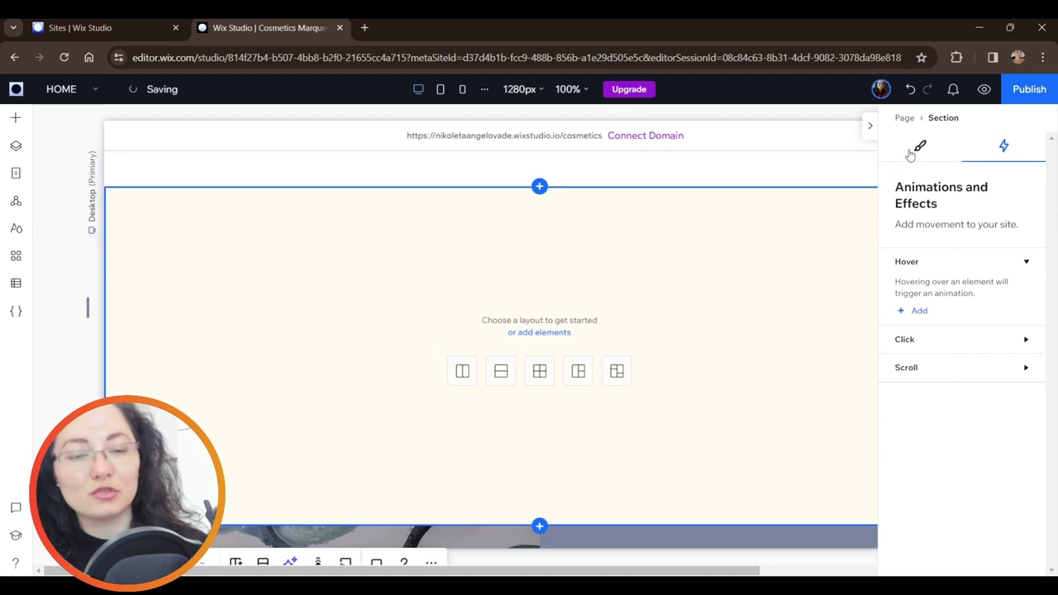
Step: Make the new section's background white and shrink it to 194 px tall
left_click(919, 148)
left_click(904, 381)
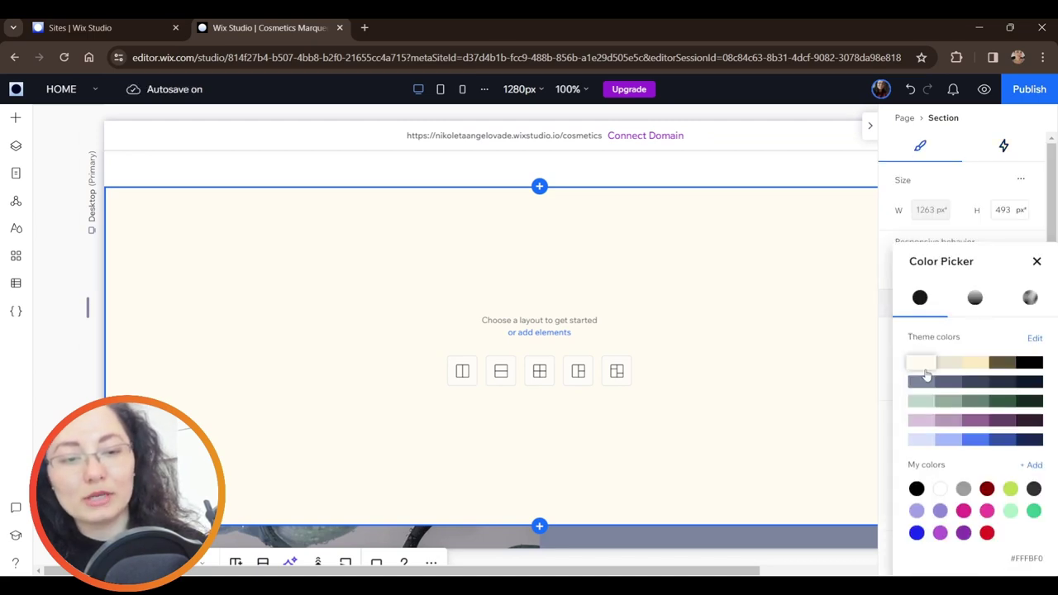
left_click(939, 488)
left_click_drag(508, 526, 507, 319)
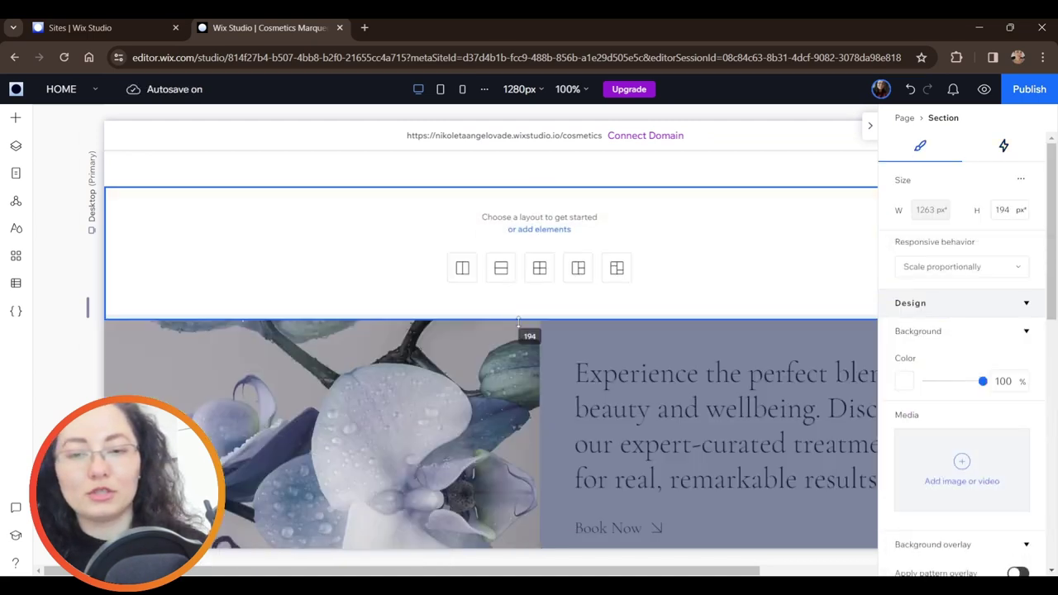
Step: Add a 30 px title to the section and type 'Summer Collection' into it
left_click(19, 122)
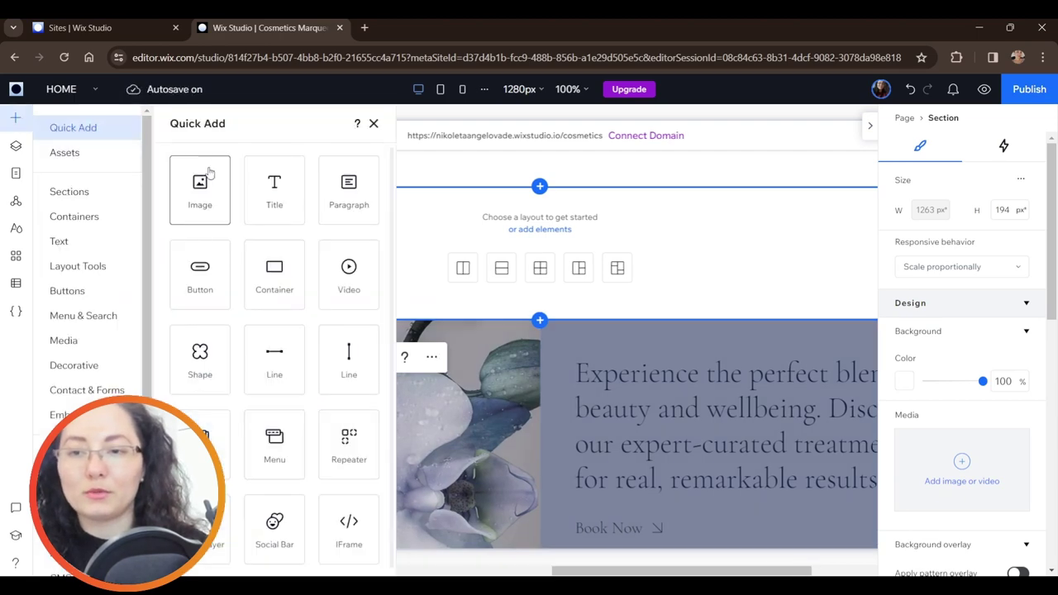
left_click_drag(275, 197, 295, 213)
left_click(1006, 509)
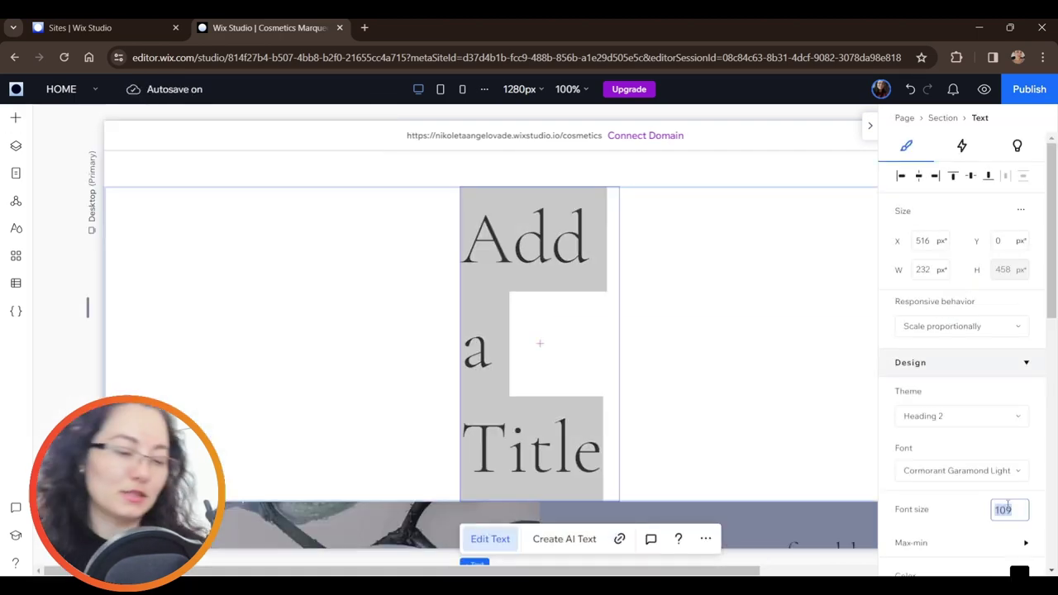
key("Return")
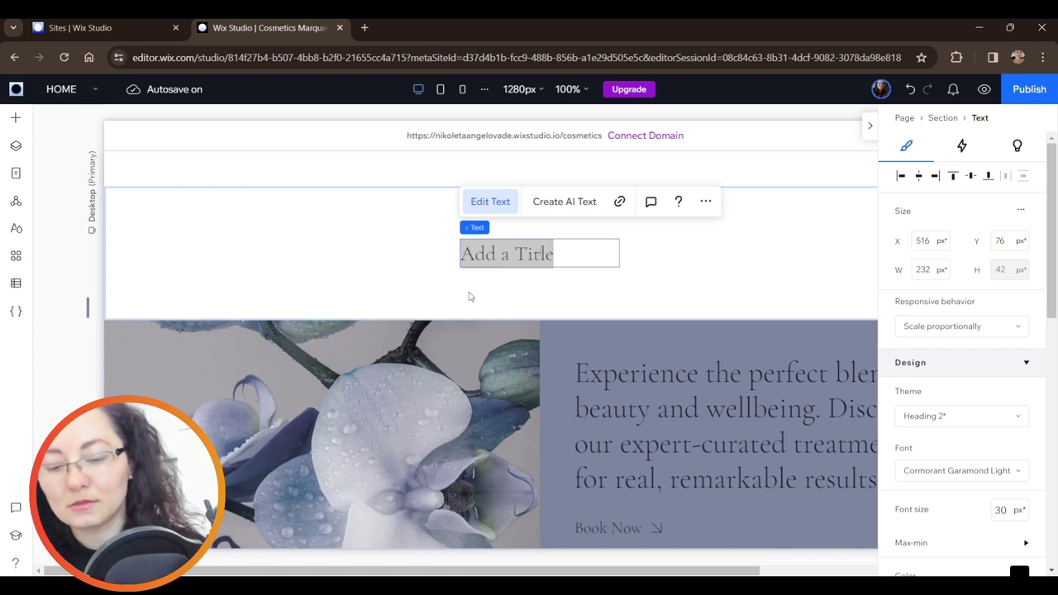
double_click(501, 253)
type("S")
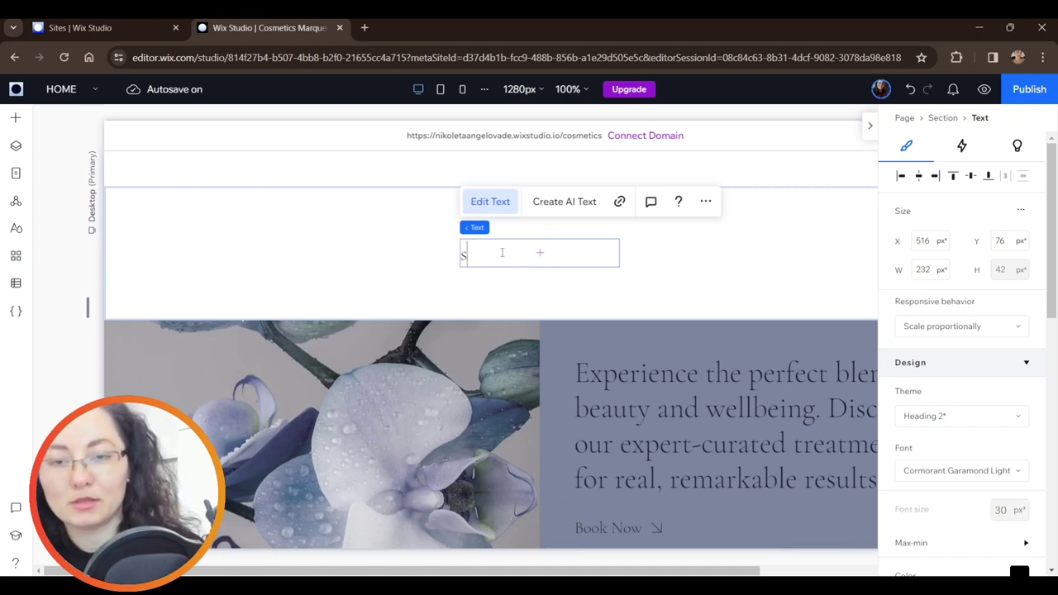
type("ummer Collection")
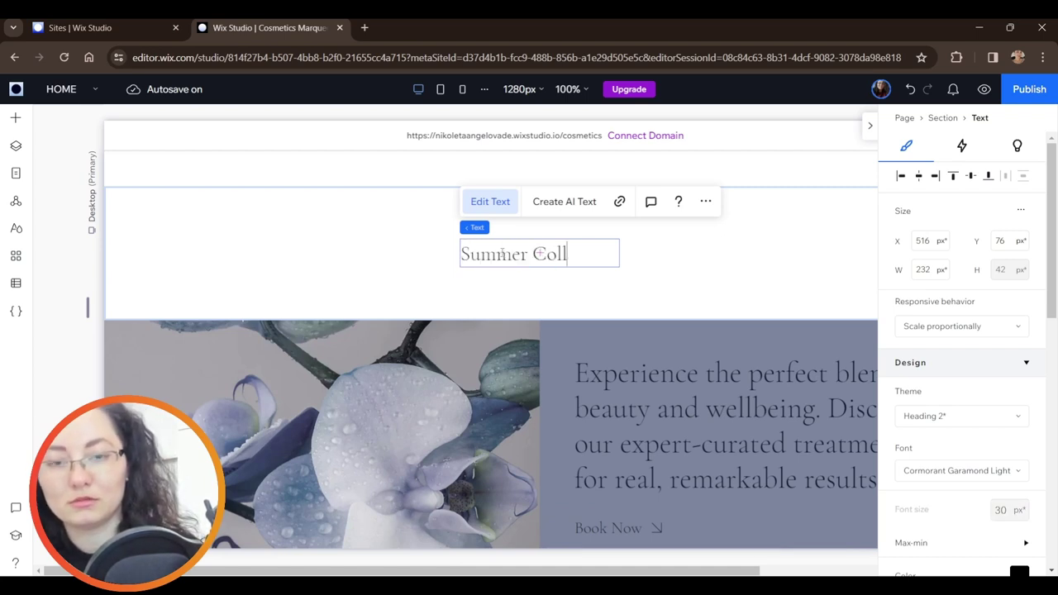
Step: Set the title's responsive behavior to Hug and move it to the section's left edge
left_click(959, 325)
left_click(911, 376)
left_click_drag(265, 248, 219, 247)
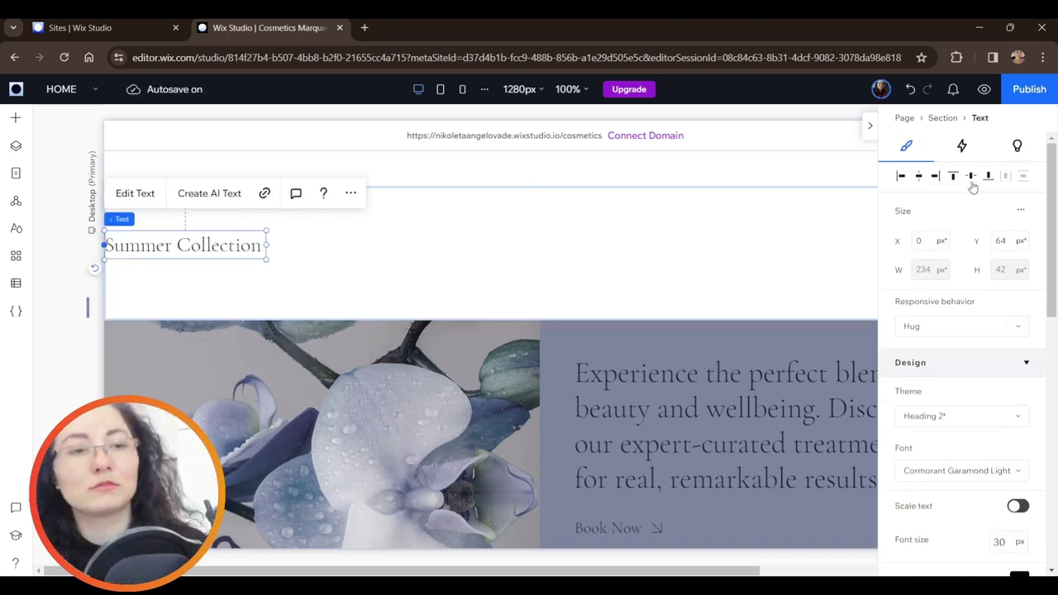
Step: Search the web for HTML symbols to copy the ✦ character
left_click(364, 27)
type("html elements")
key("Return")
double_click(193, 107)
type("szmbo")
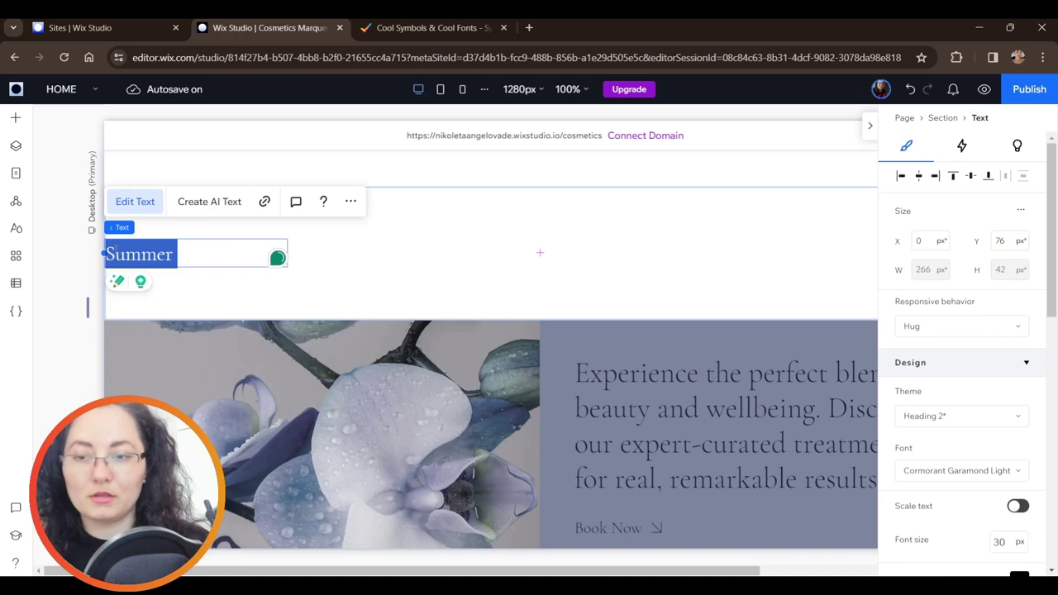
key("Home")
Step: Wrap the title in ✦ symbols so it reads '✦Summer Collection ✦'
type("✦")
key("ctrl+a")
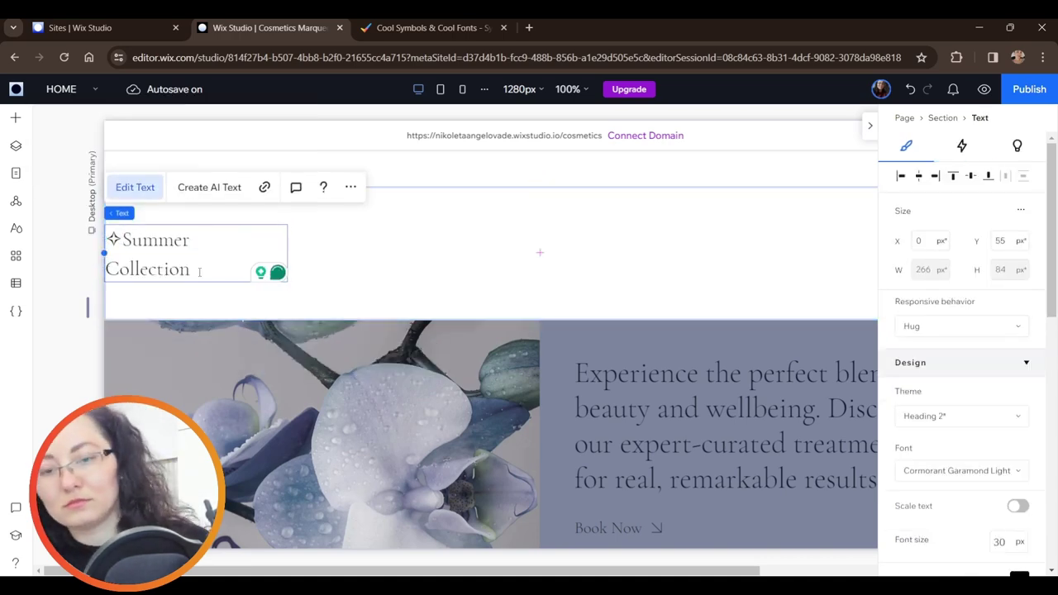
type("✦")
key("ctrl+a")
key("ctrl+c")
key("Escape")
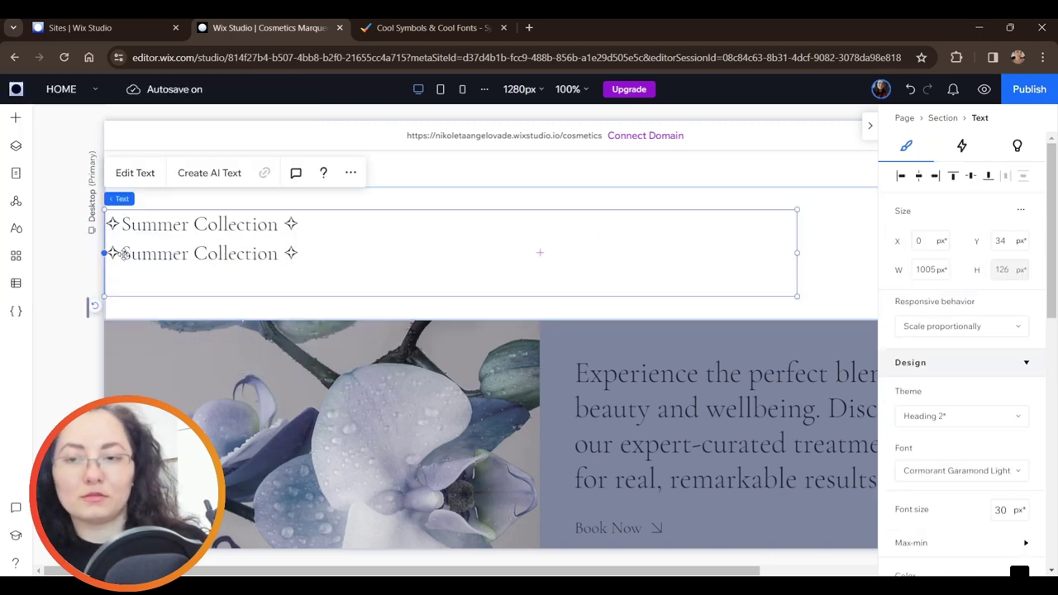
Step: Repeat the '✦Summer Collection ✦' phrase on one line and stretch the text box full width
double_click(122, 253)
key("BackSpace")
key("ctrl+v")
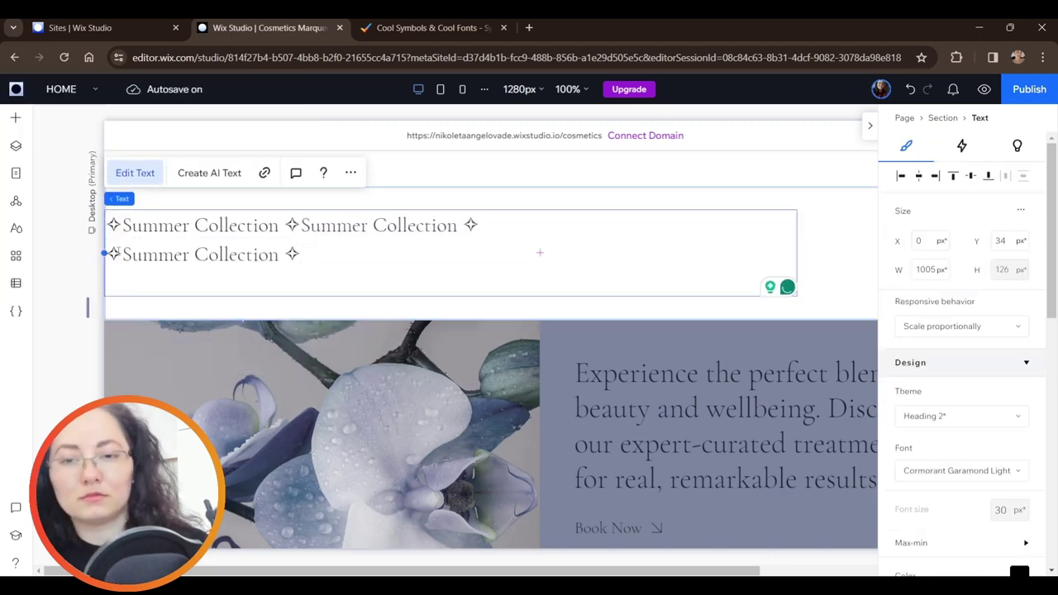
key("ctrl+v")
left_click_drag(797, 252, 869, 231)
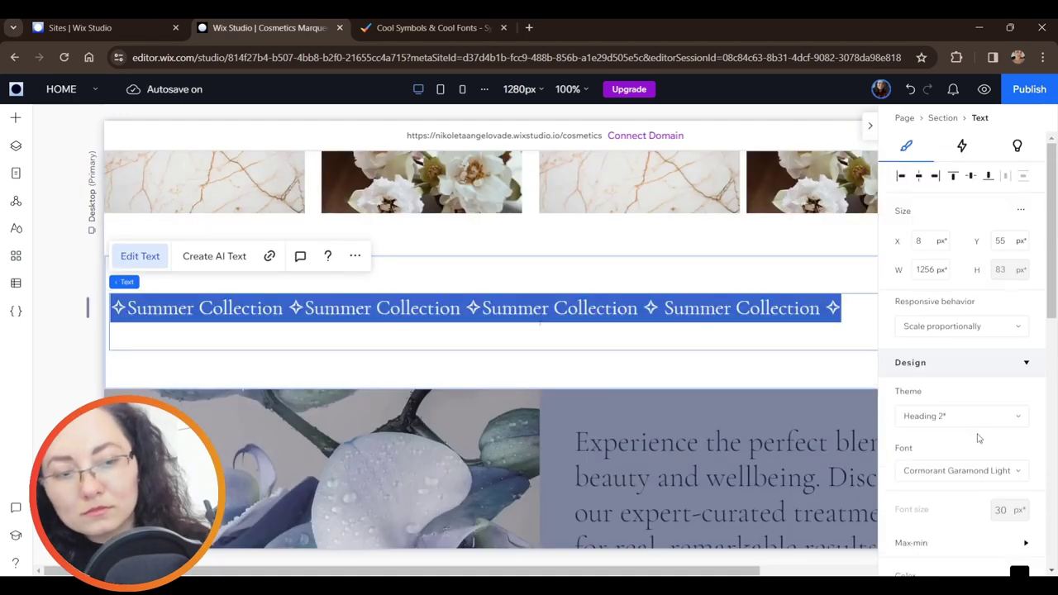
scroll(937, 357, "down", 5)
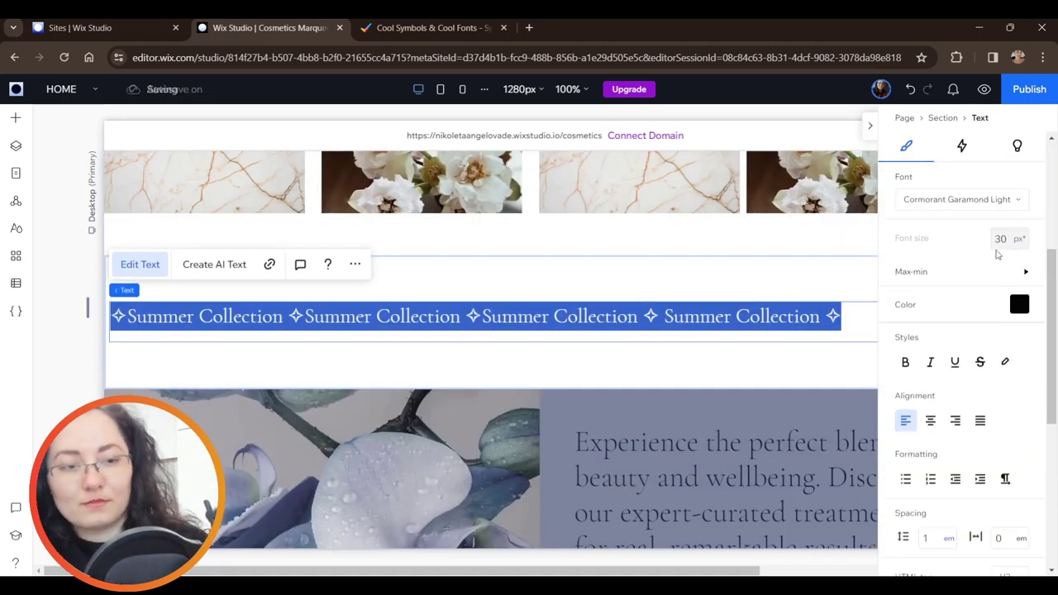
left_click(848, 315)
left_click(847, 315)
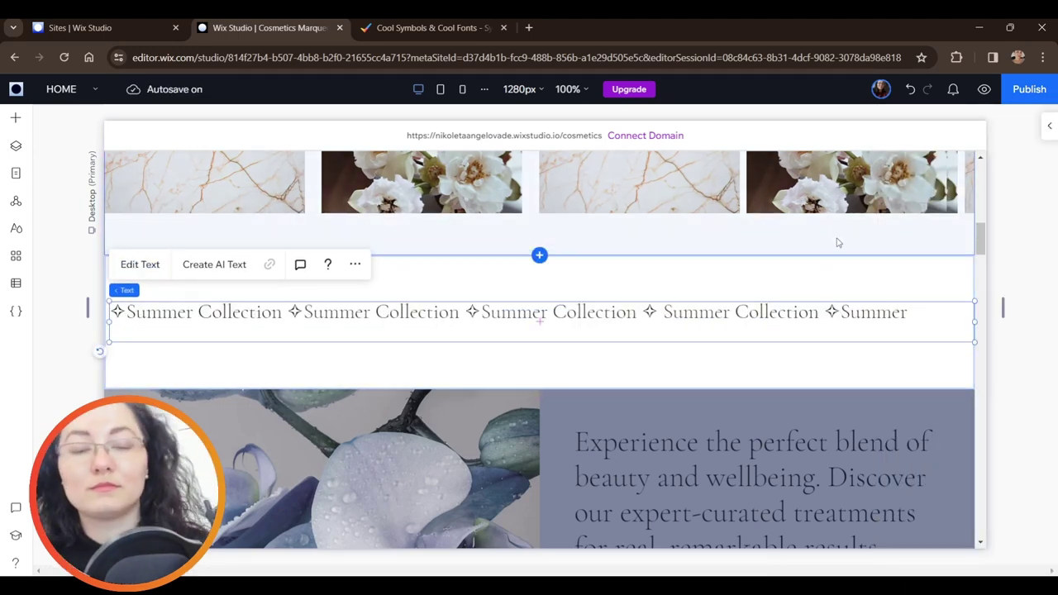
Step: Give the Summer Collection text a Cross loop animation lasting 10 seconds and preview it
left_click(983, 184)
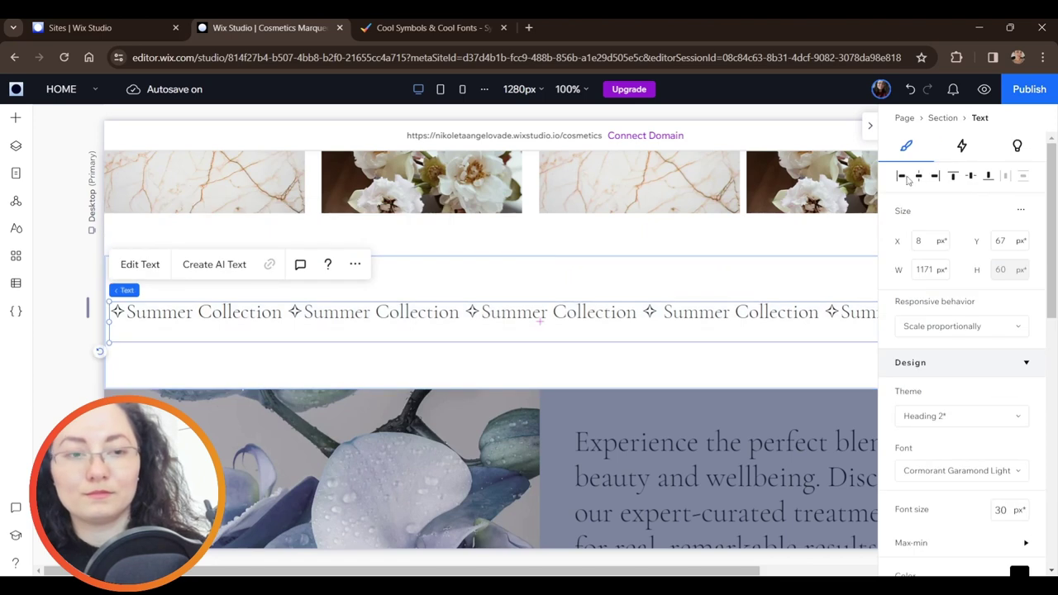
left_click(961, 146)
left_click(909, 427)
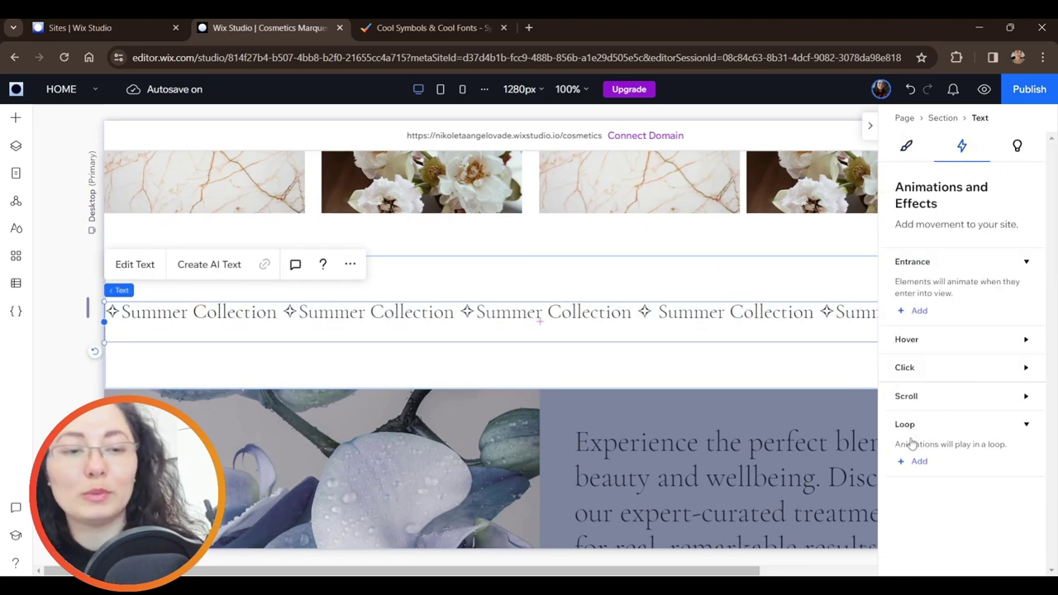
left_click(916, 462)
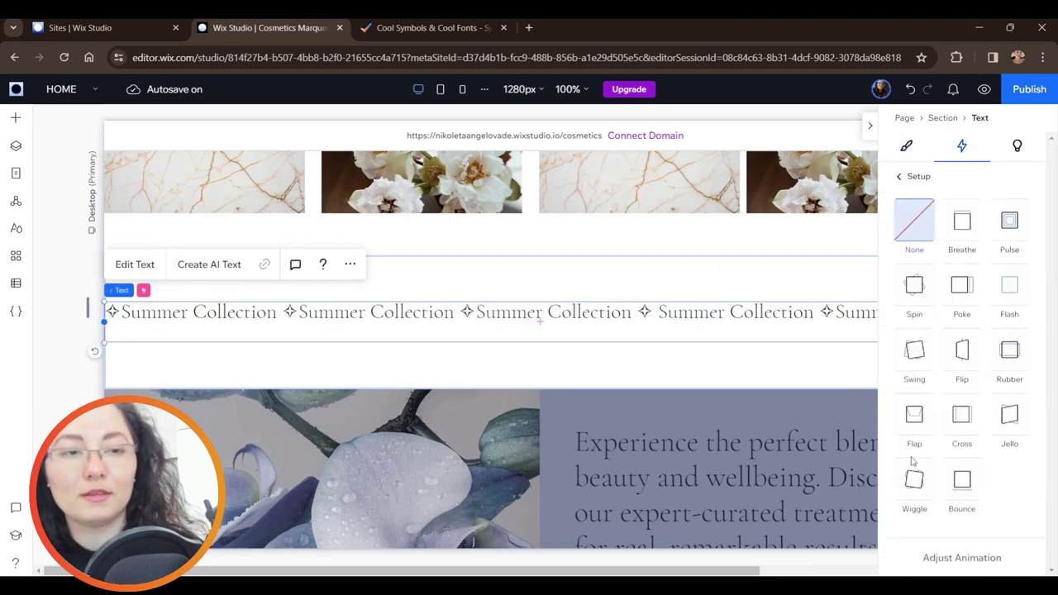
left_click(961, 415)
left_click(997, 293)
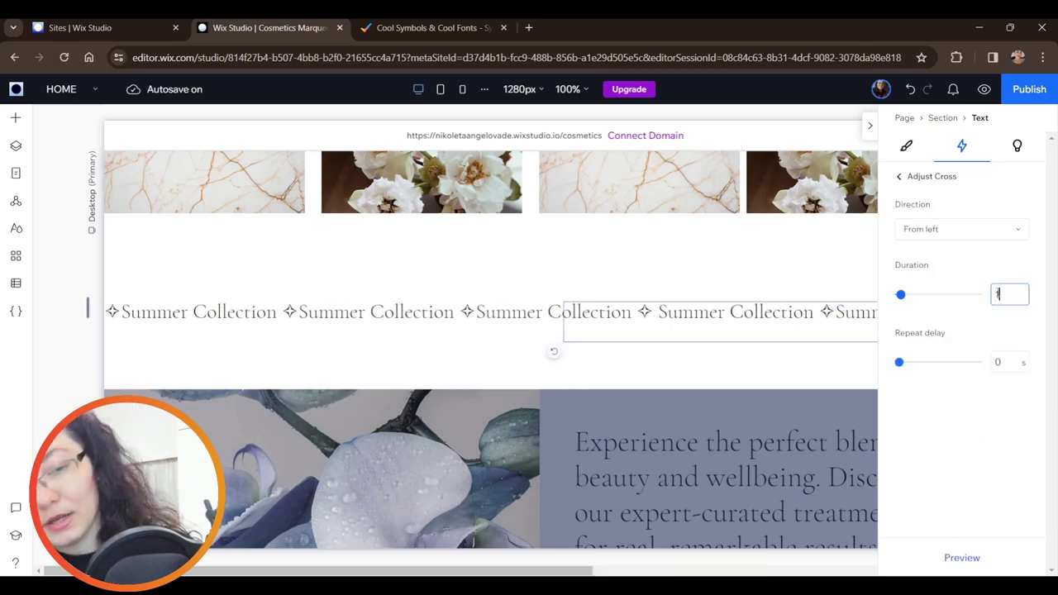
left_click(983, 89)
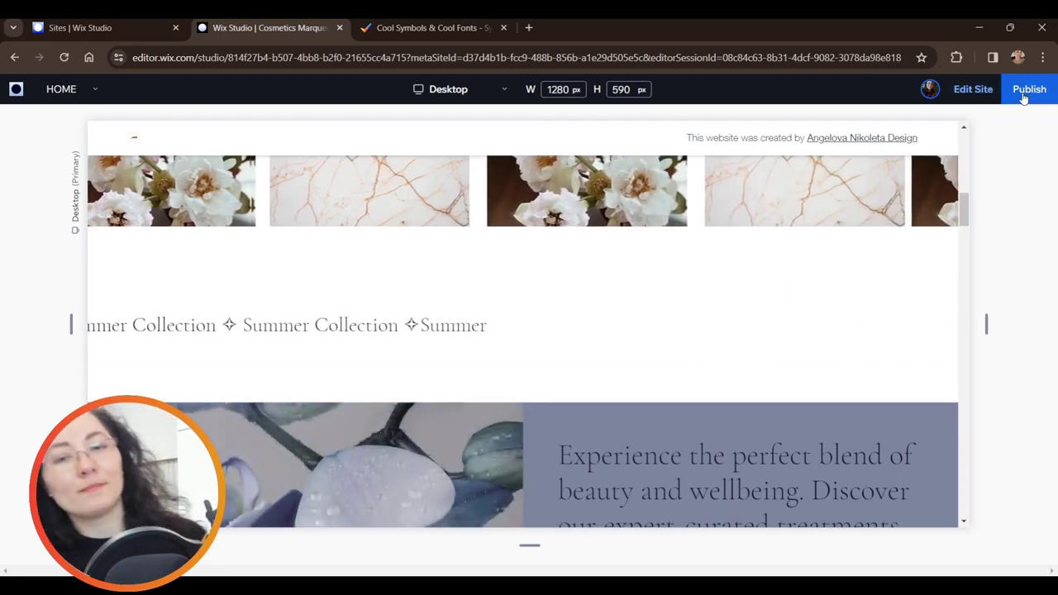
left_click(971, 91)
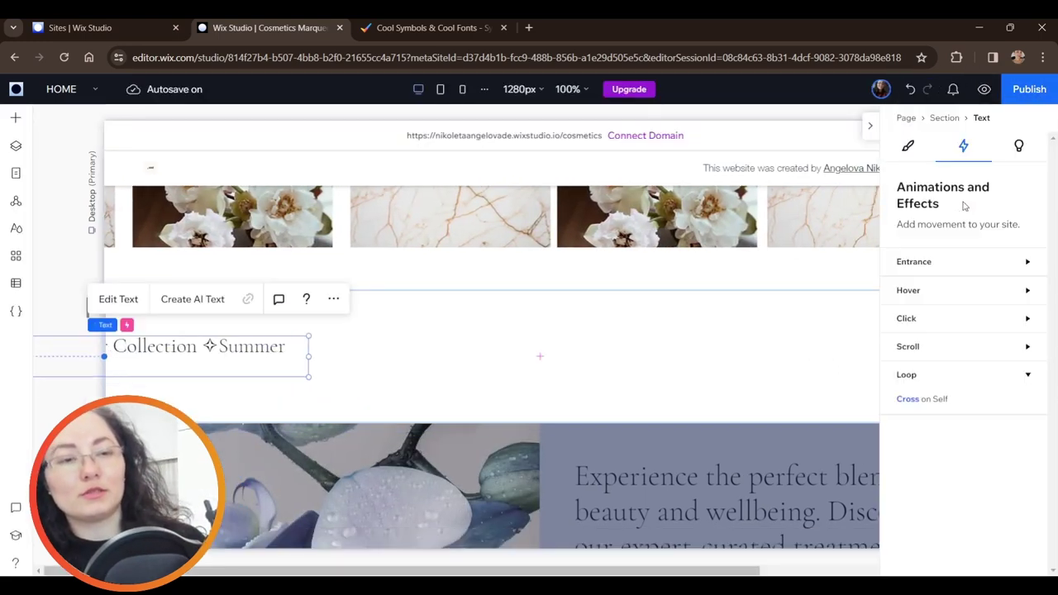
Step: Set the Cross loop direction to From right with 0 repeat delay, then preview the marquee
left_click(919, 398)
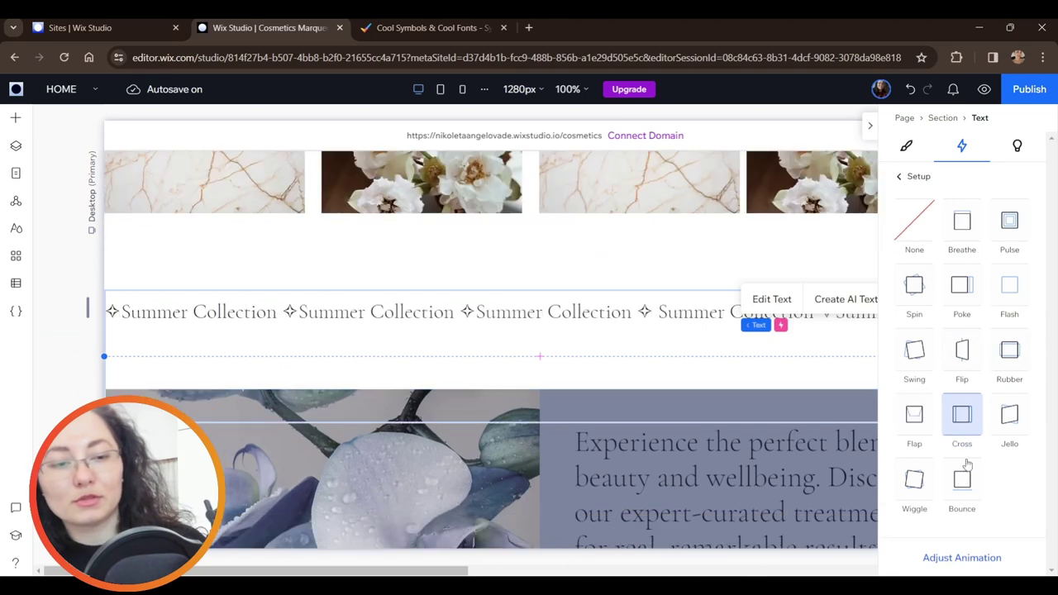
left_click(959, 559)
left_click(944, 231)
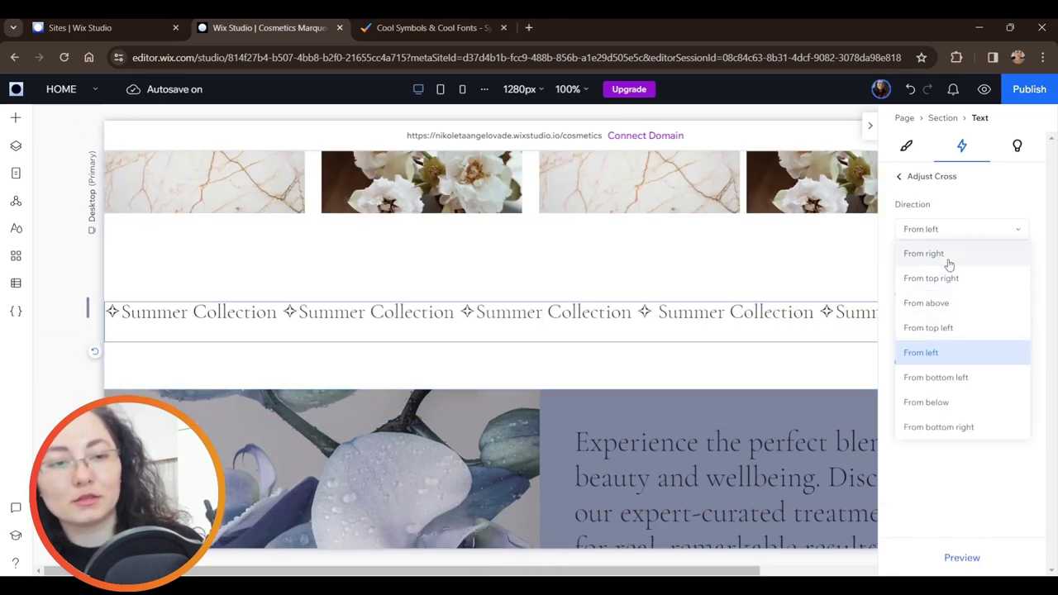
left_click(949, 256)
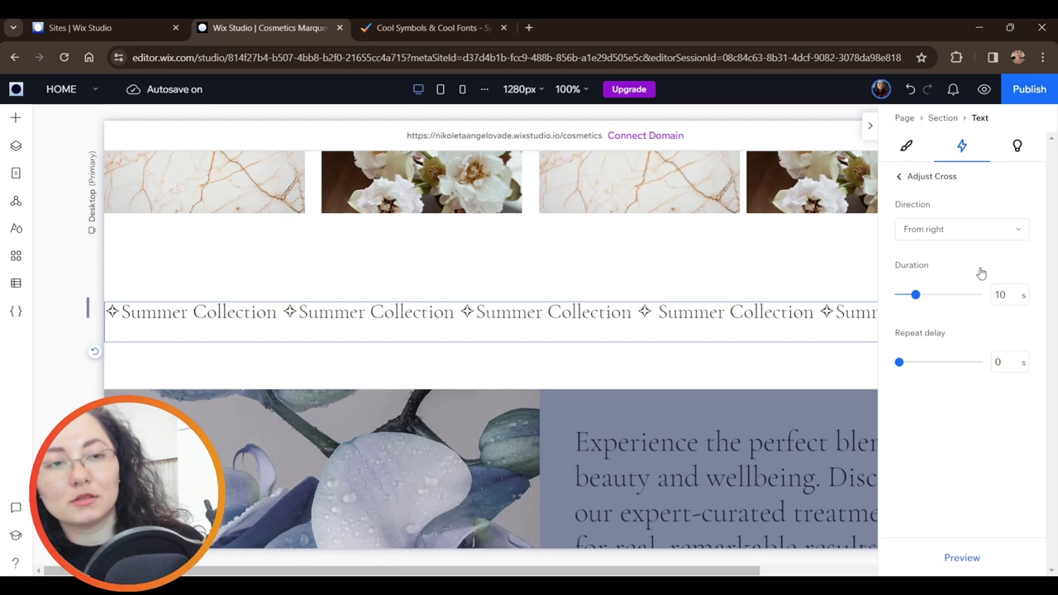
left_click(984, 89)
left_click(968, 87)
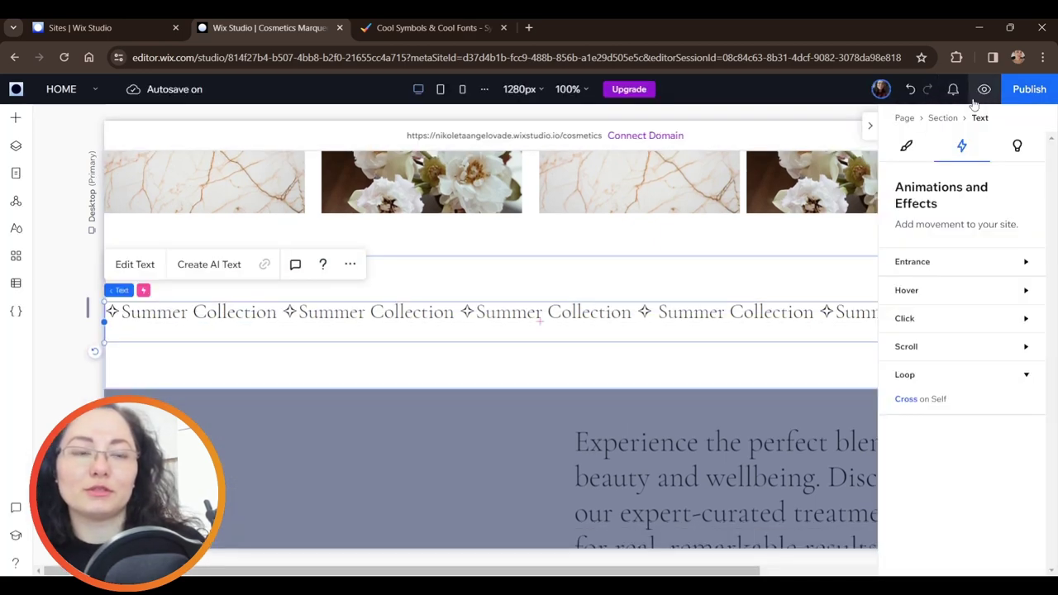
left_click(983, 90)
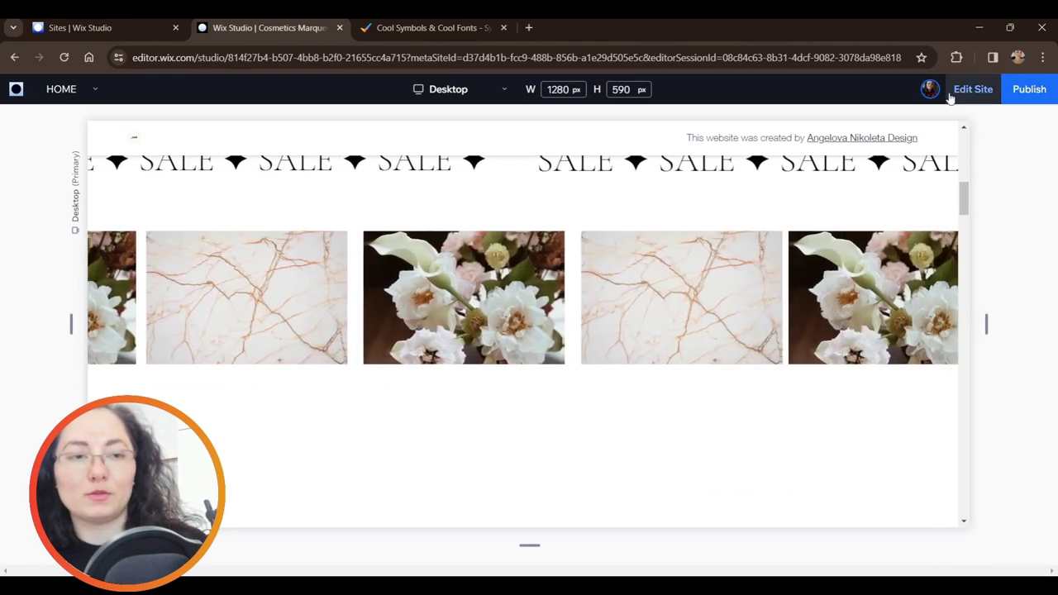
left_click(952, 92)
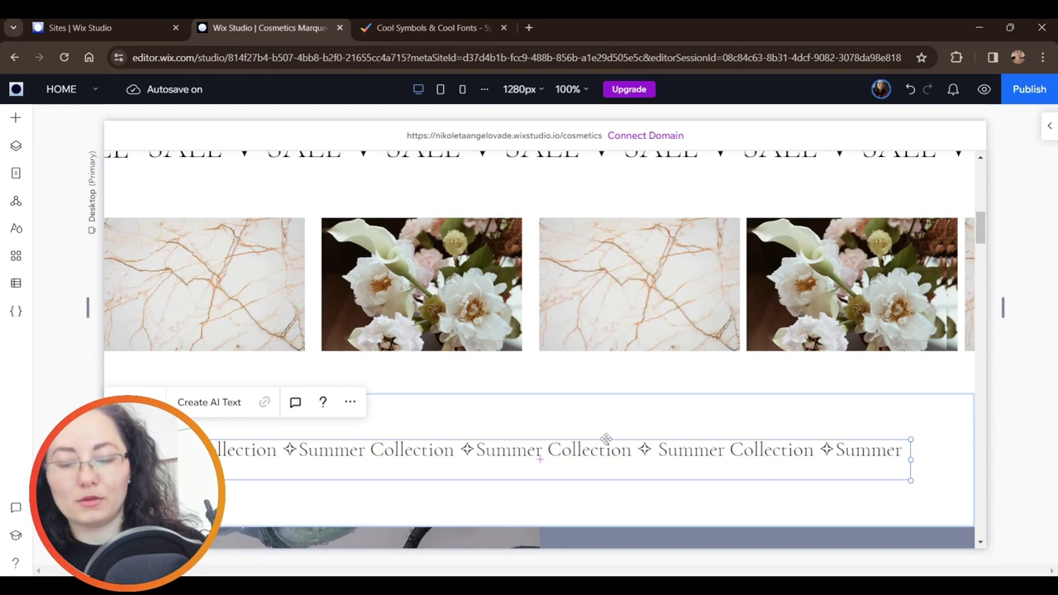
Step: Duplicate the Summer Collection text, make the copy end in 'Summer Collection', and drag it onto the original
left_click_drag(602, 441, 561, 444)
left_click(239, 421)
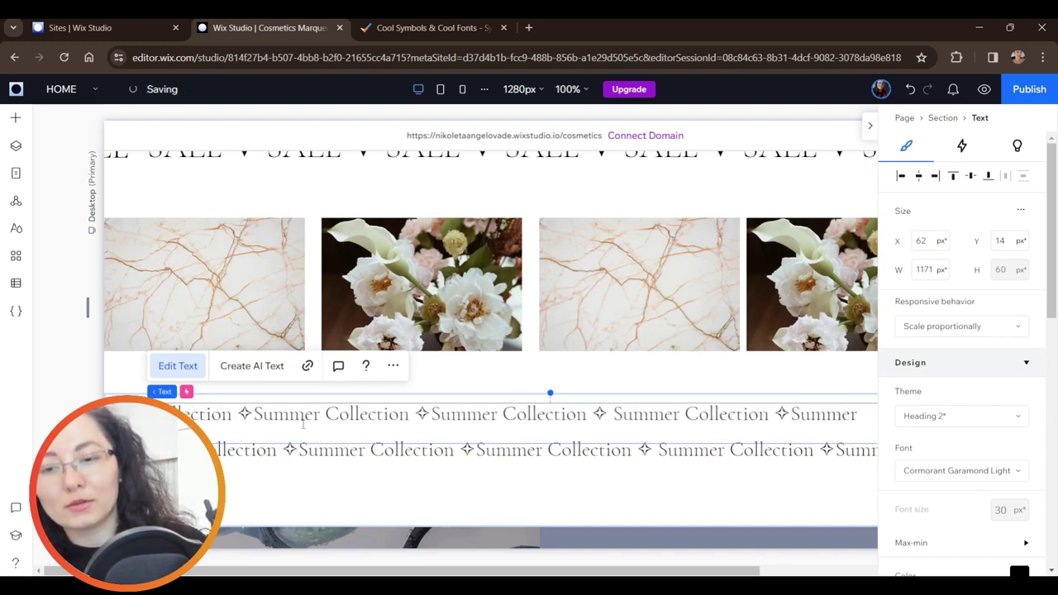
double_click(199, 414)
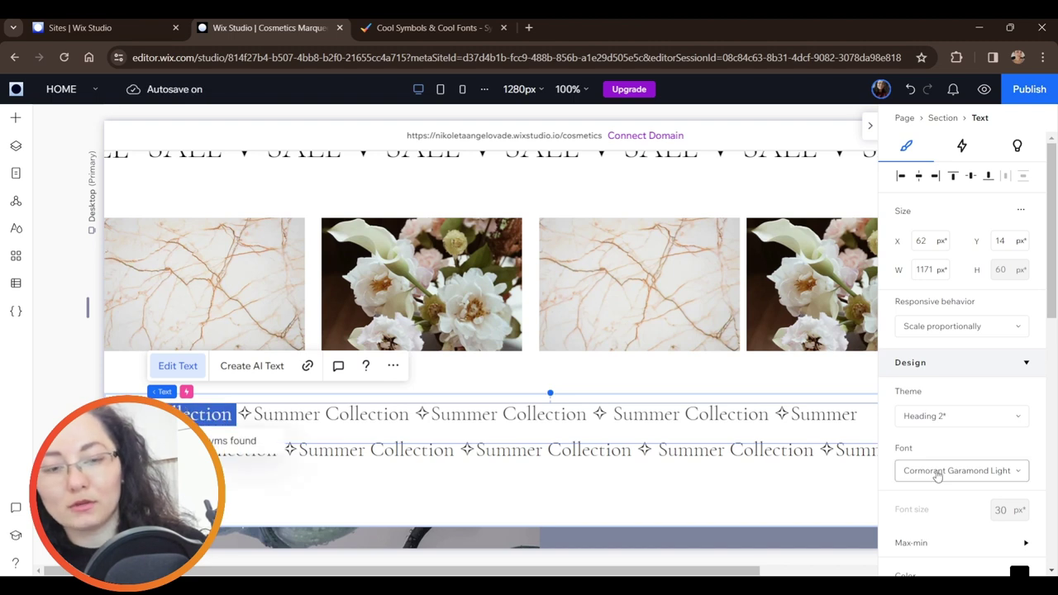
left_click(864, 417)
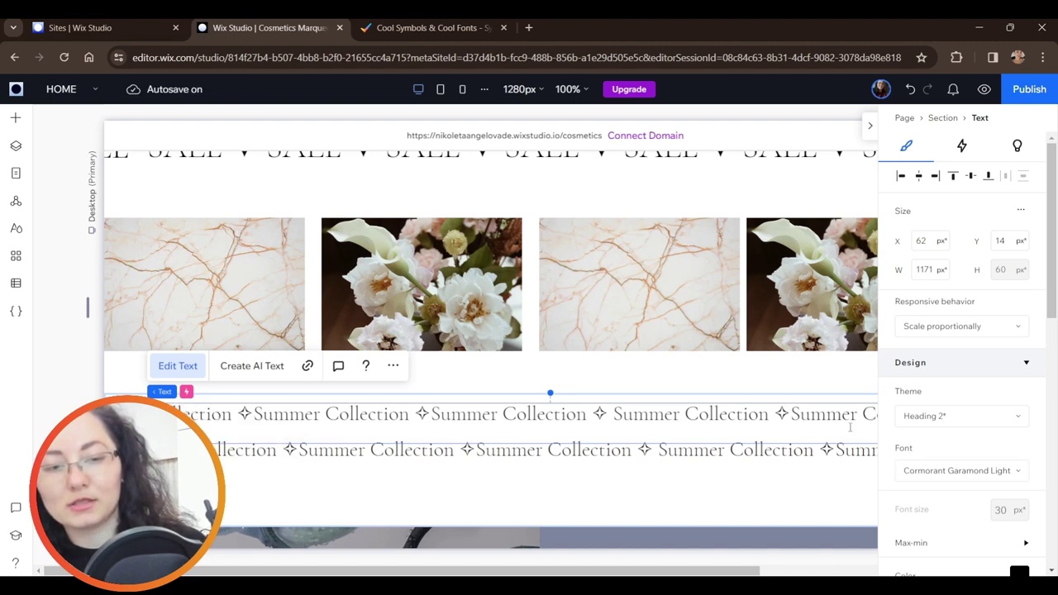
left_click(869, 131)
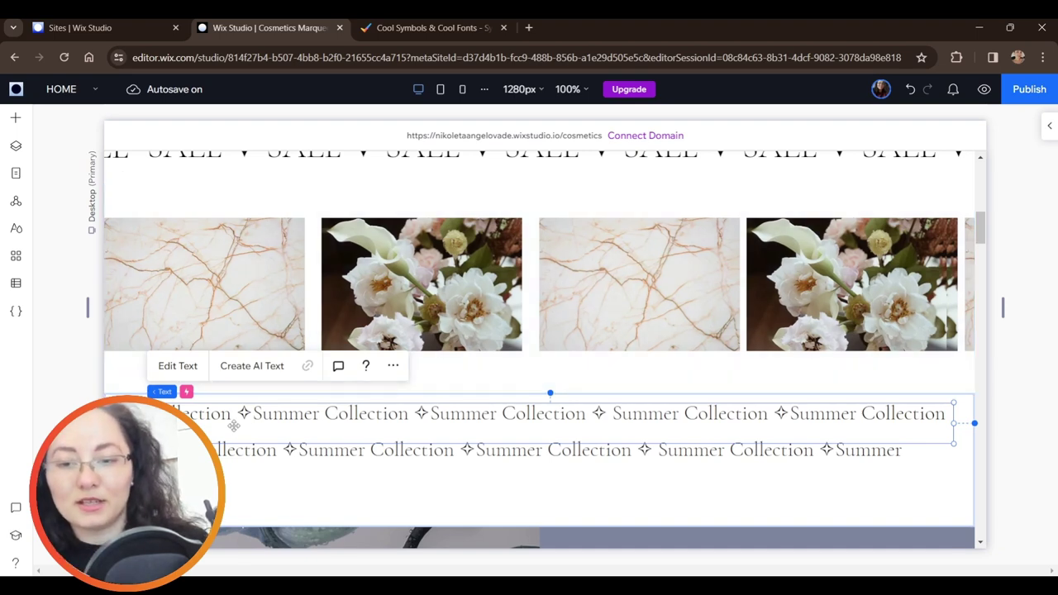
left_click_drag(234, 424, 234, 461)
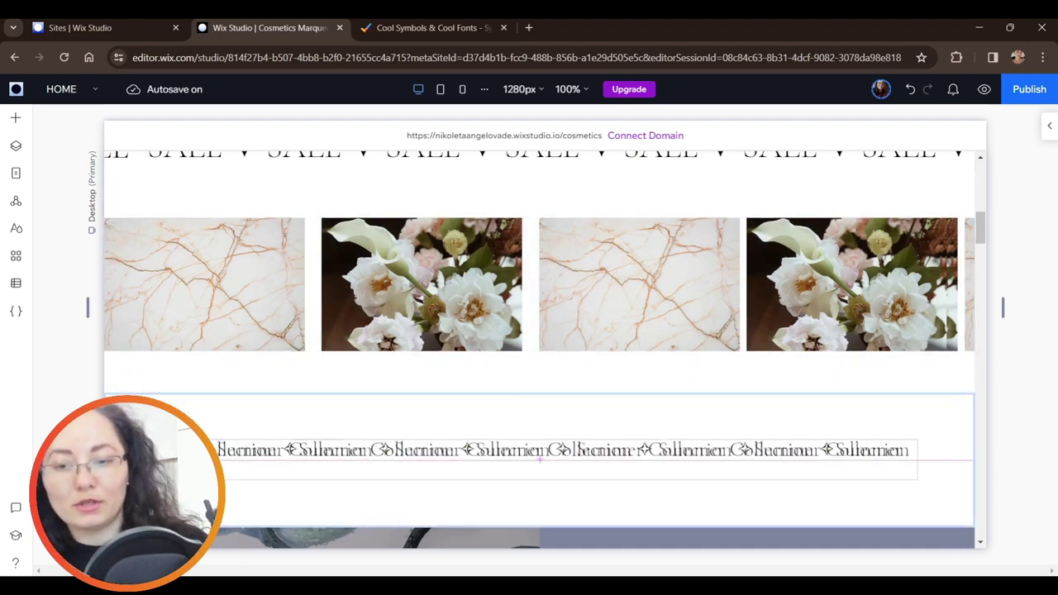
Step: Position the copied text at X 0 and Y 67 so it overlaps the original line
left_click(1049, 125)
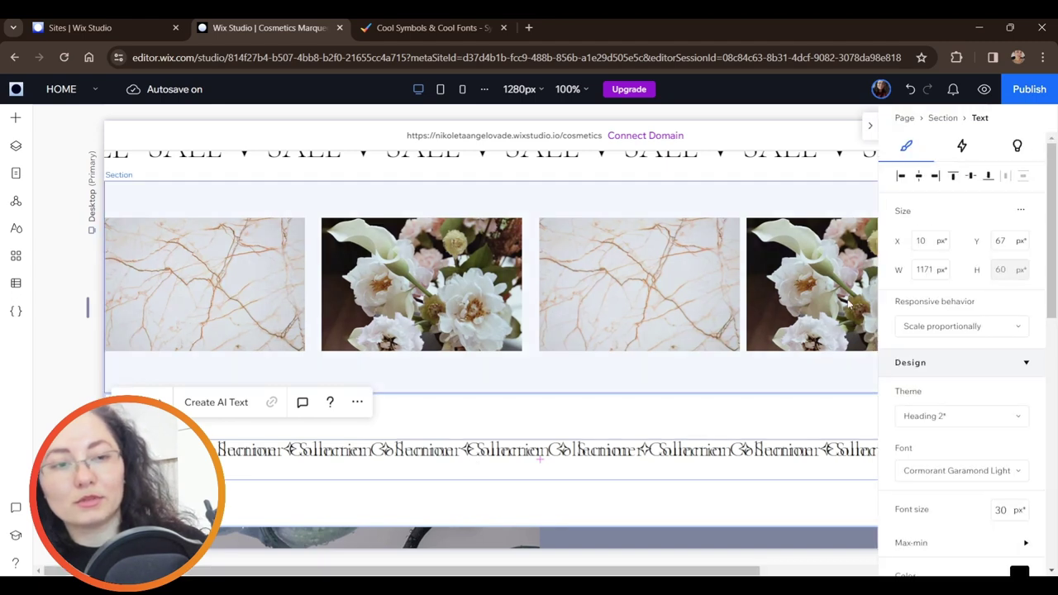
left_click_drag(502, 442, 538, 459)
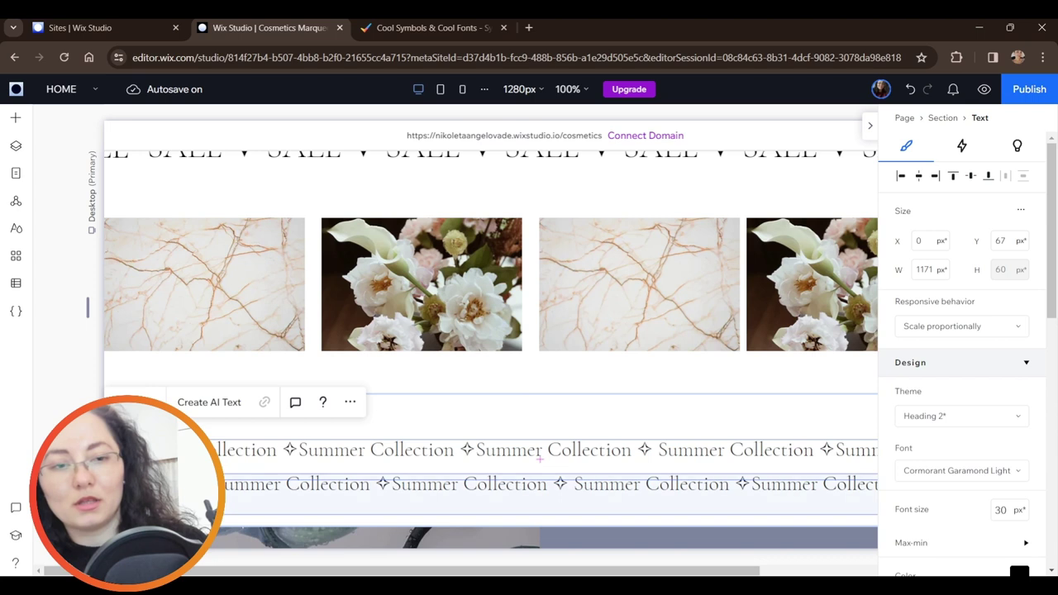
key("ctrl+z")
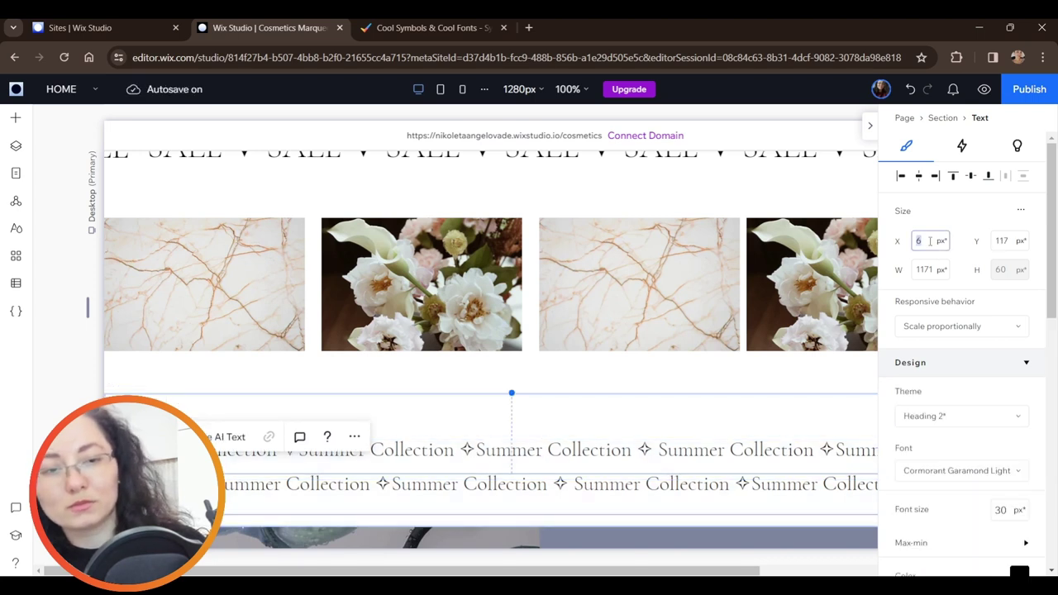
key("Return")
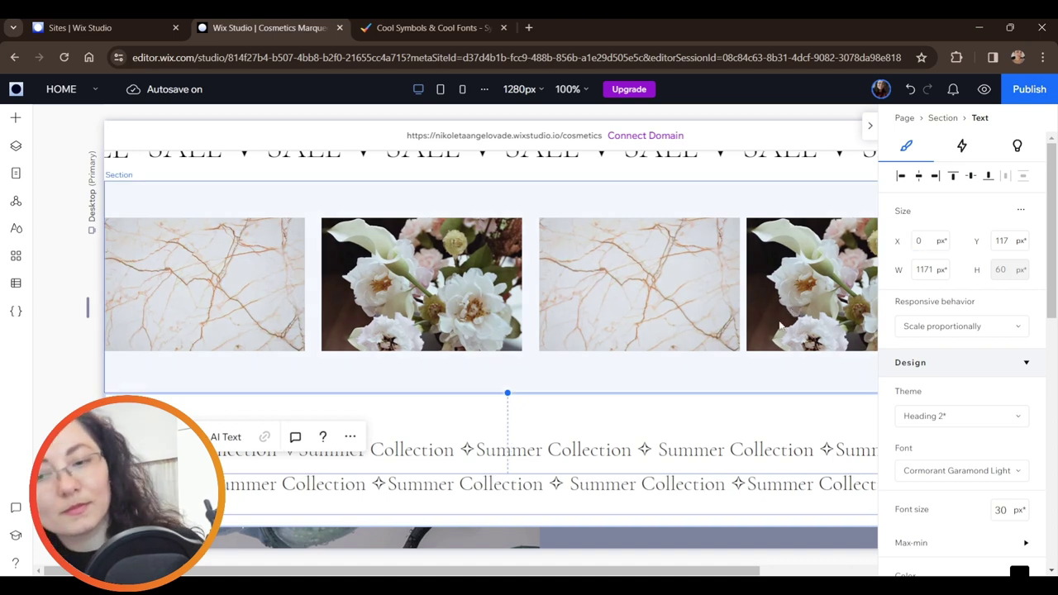
double_click(1003, 240)
type("67")
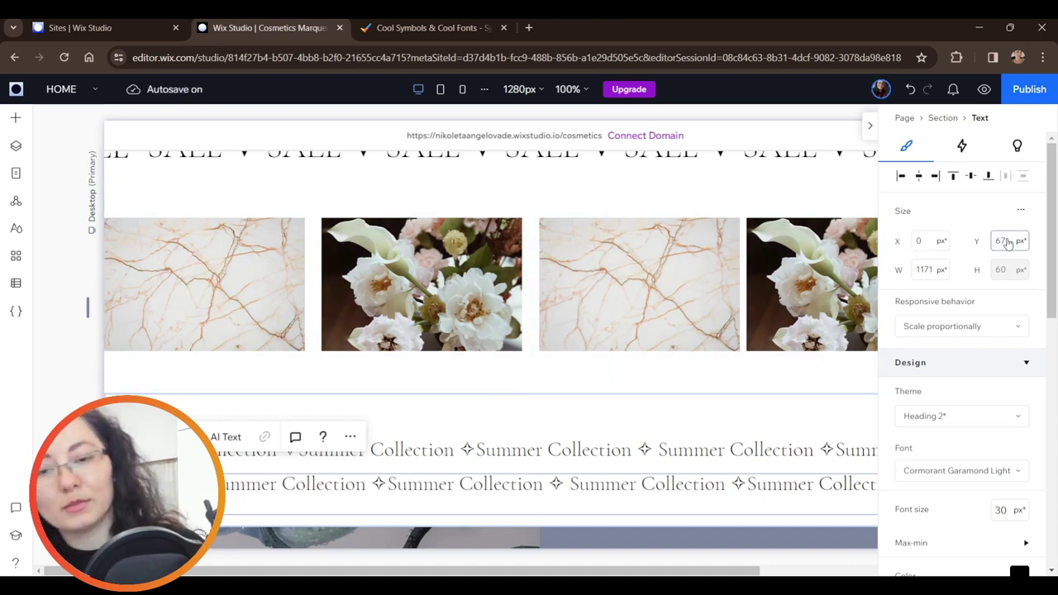
key("Return")
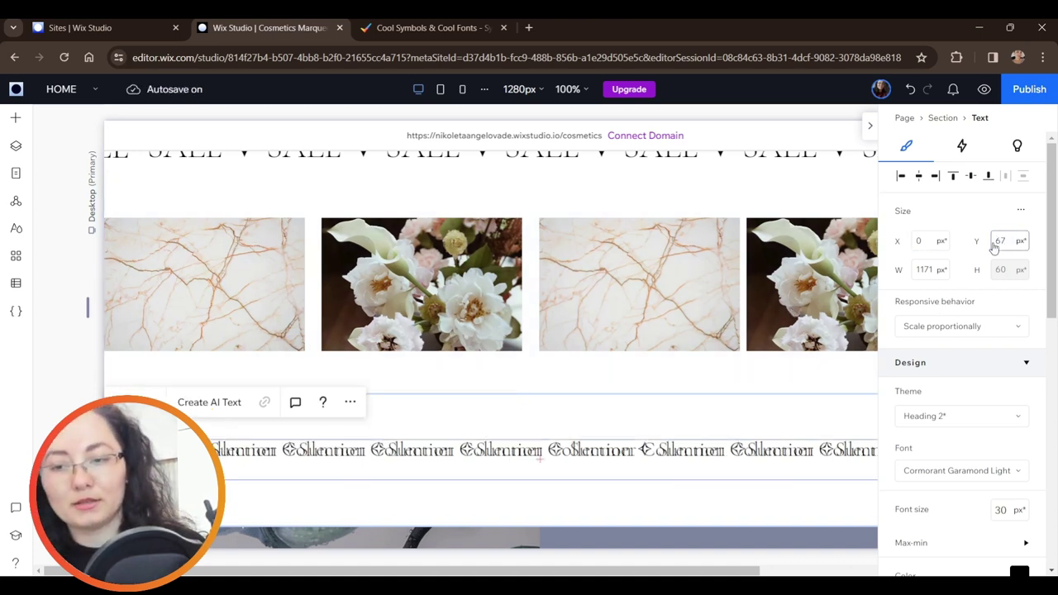
Step: Dock the copy to the right with a 100% right margin
scroll(979, 273, "down", 6)
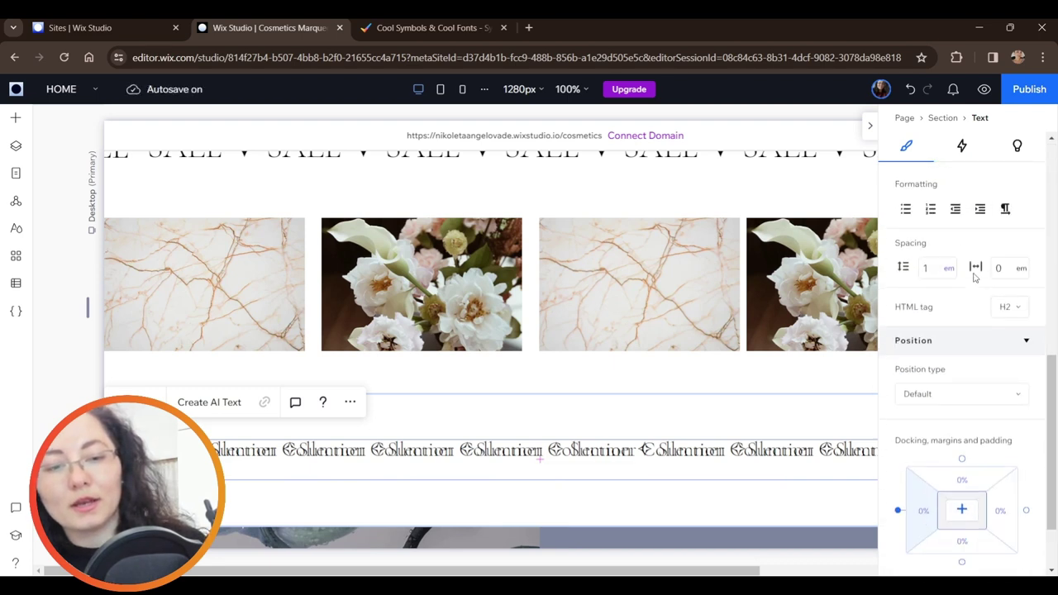
scroll(975, 278, "down", 2)
left_click(1000, 427)
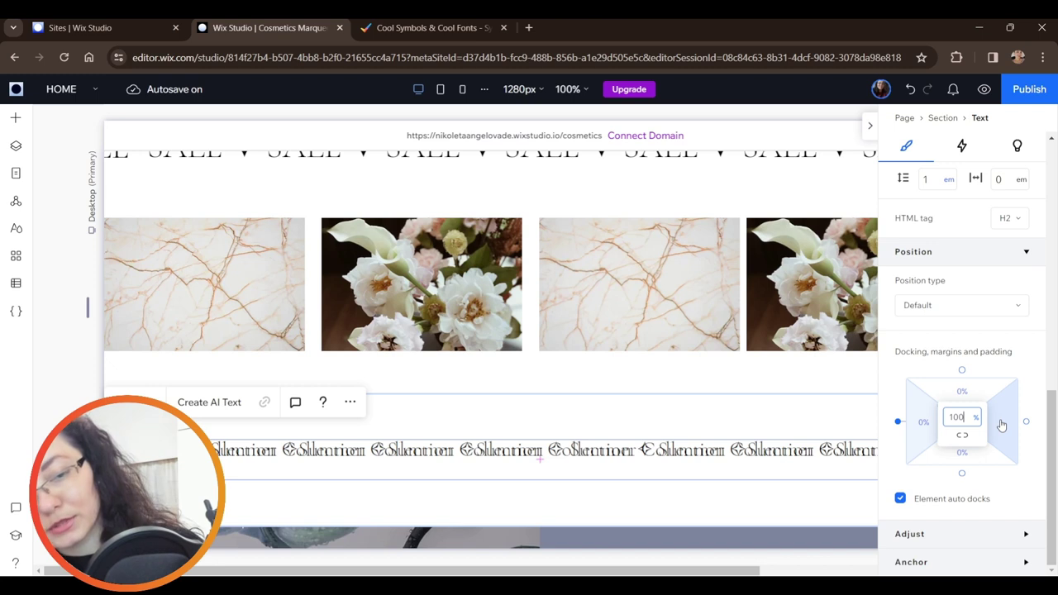
key("Return")
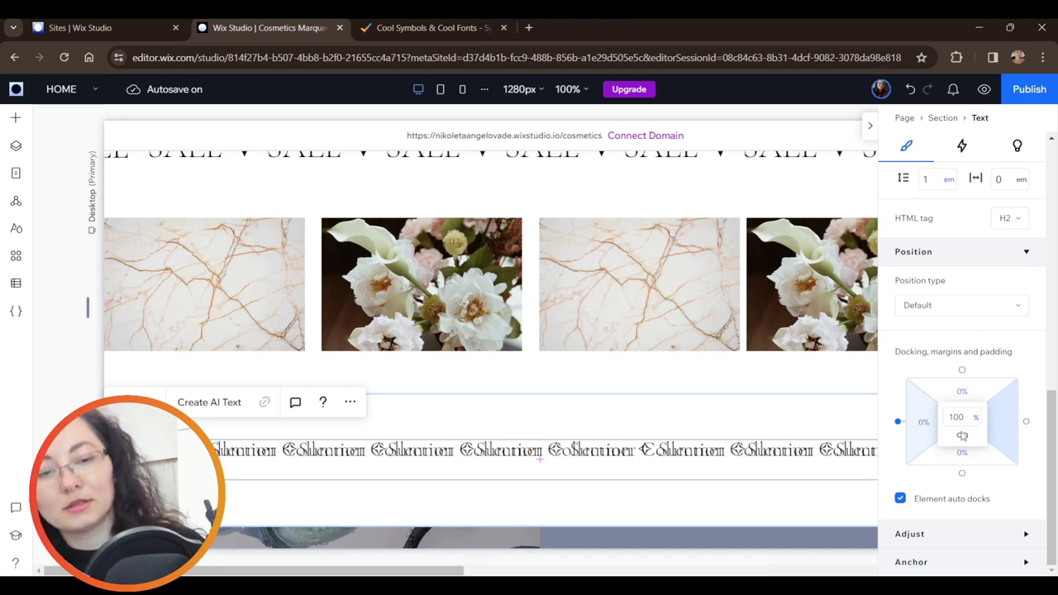
left_click(1025, 421)
left_click(1007, 425)
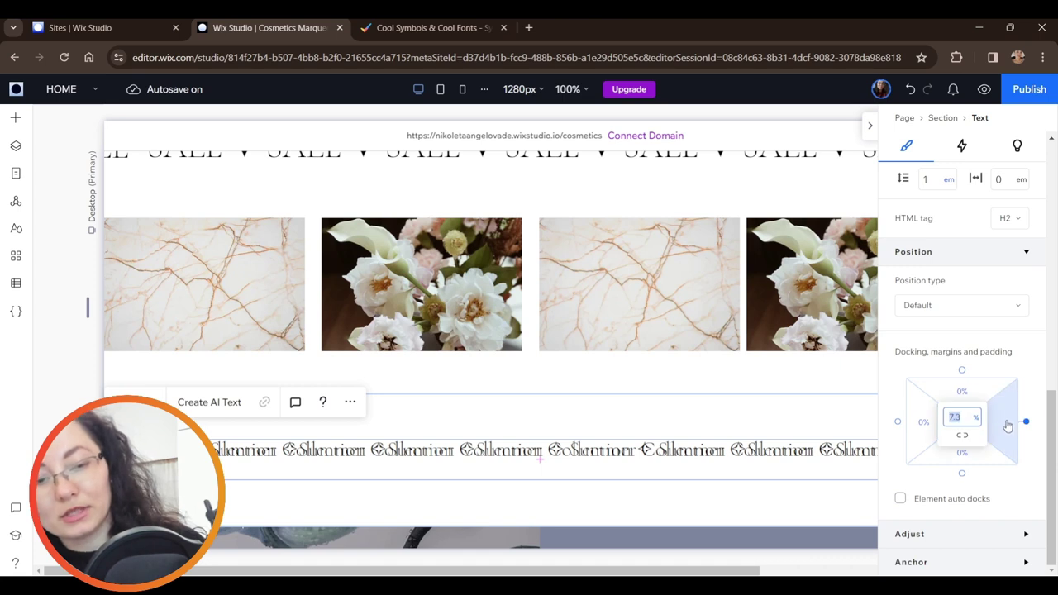
type("100")
key("Return")
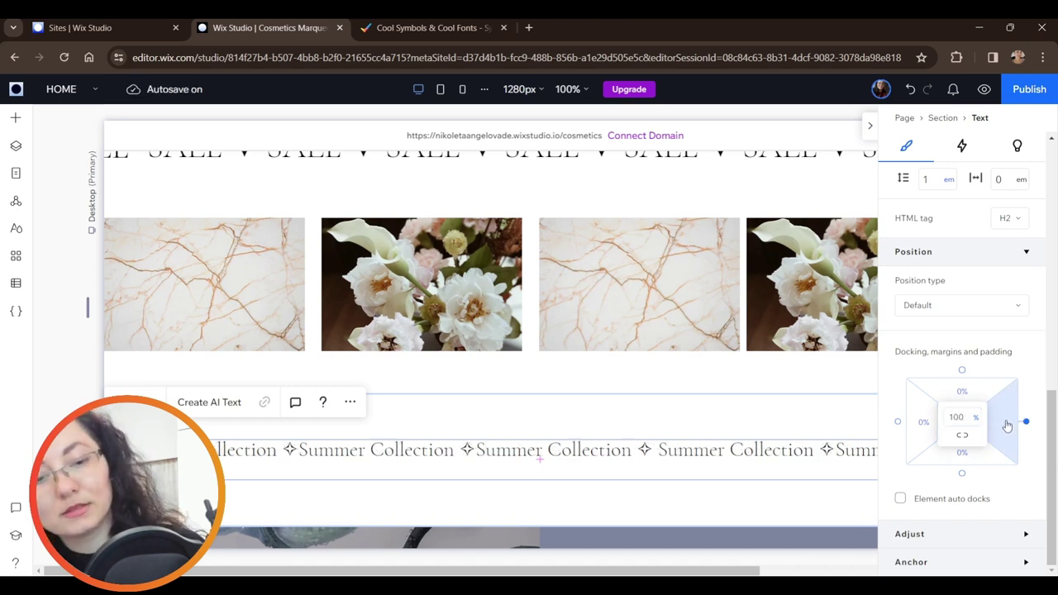
Step: Fine-tune the right margin to about 99% and preview the seamless Summer Collection loop
left_click(984, 89)
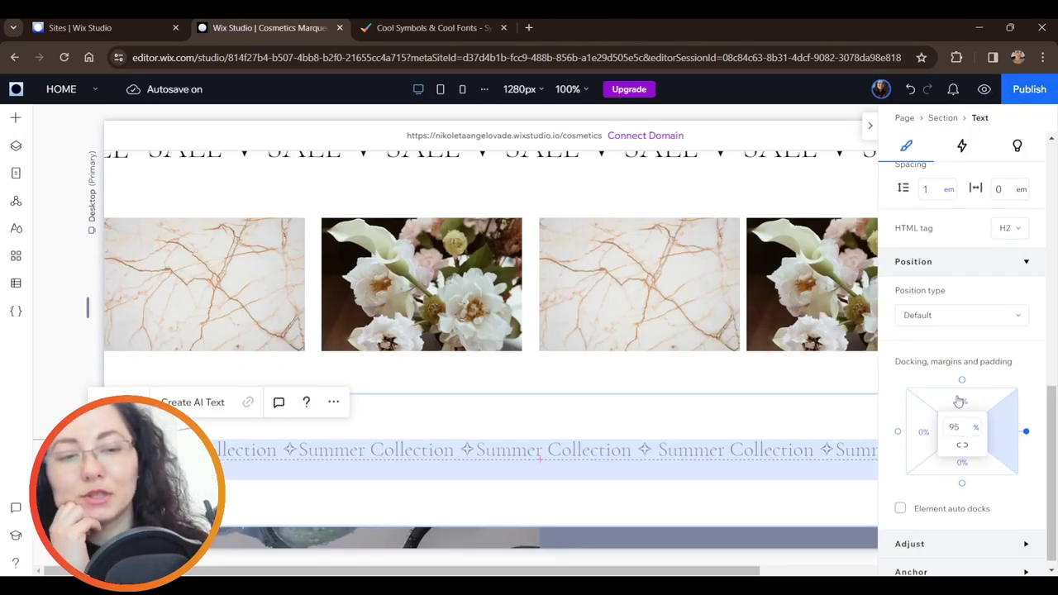
left_click(959, 426)
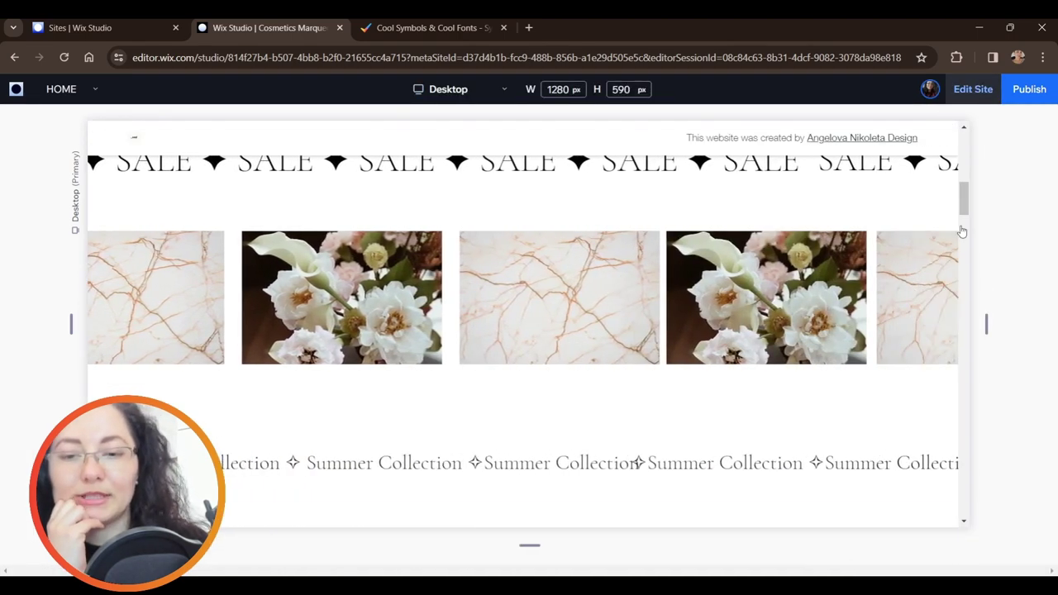
left_click(972, 90)
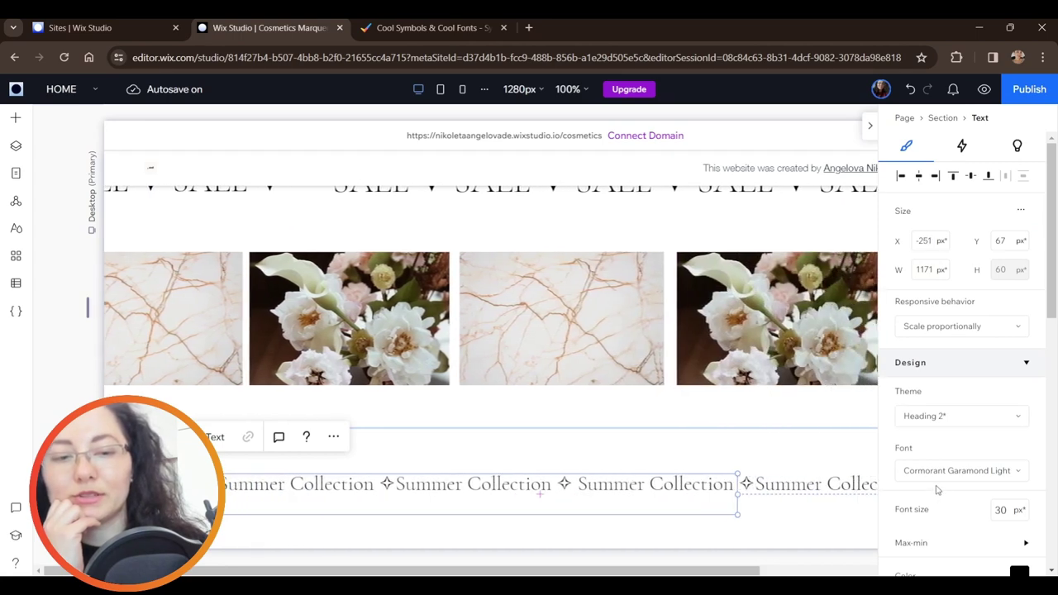
scroll(951, 425, "down", 3)
scroll(986, 434, "down", 5)
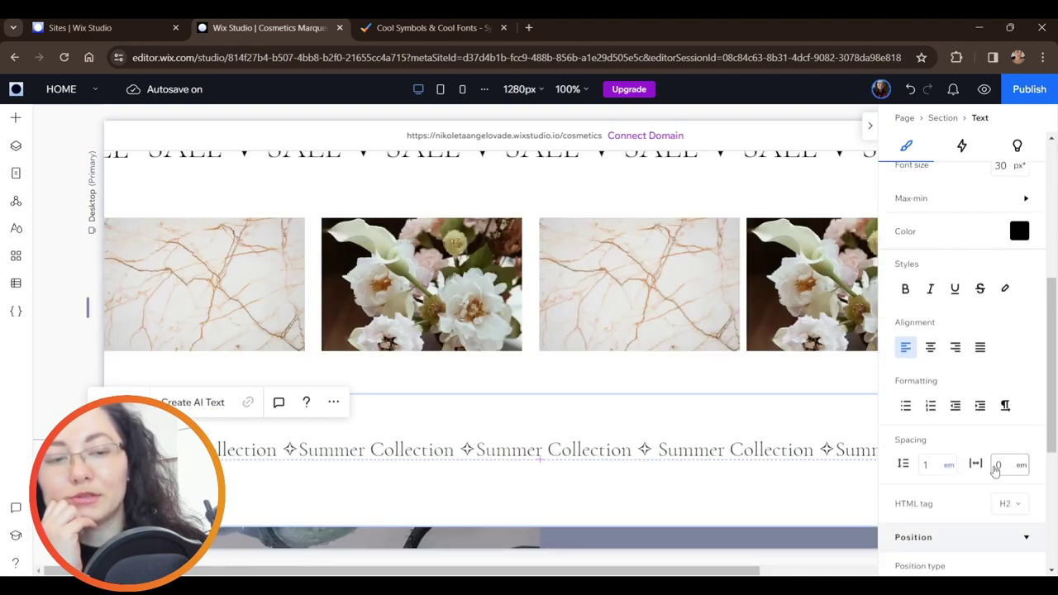
left_click(999, 434)
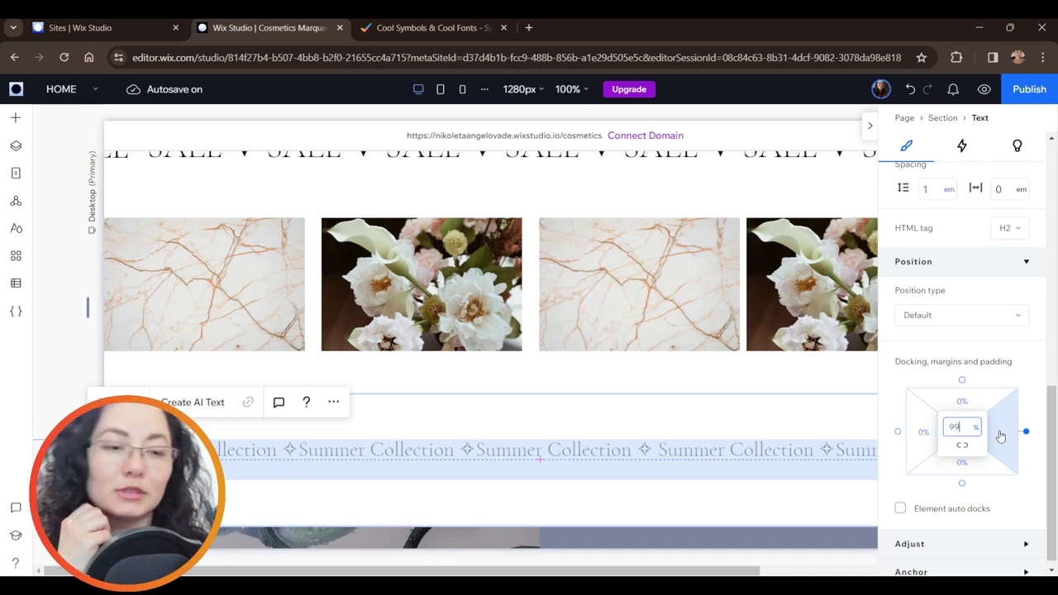
left_click(983, 90)
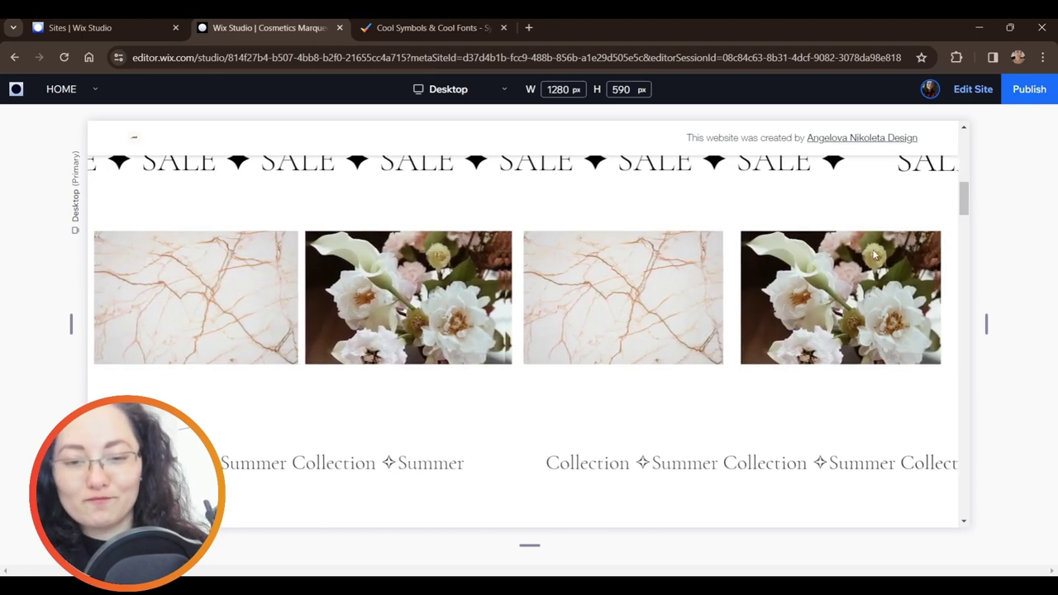
Step: Select the Summer Collection marquee text and preview the marquees
left_click(973, 88)
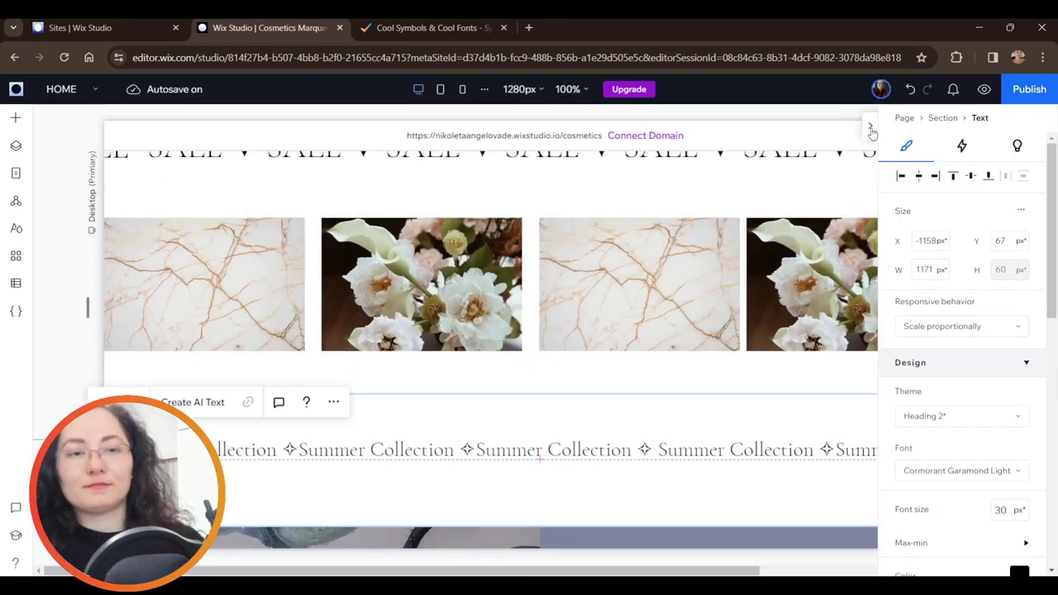
left_click(870, 129)
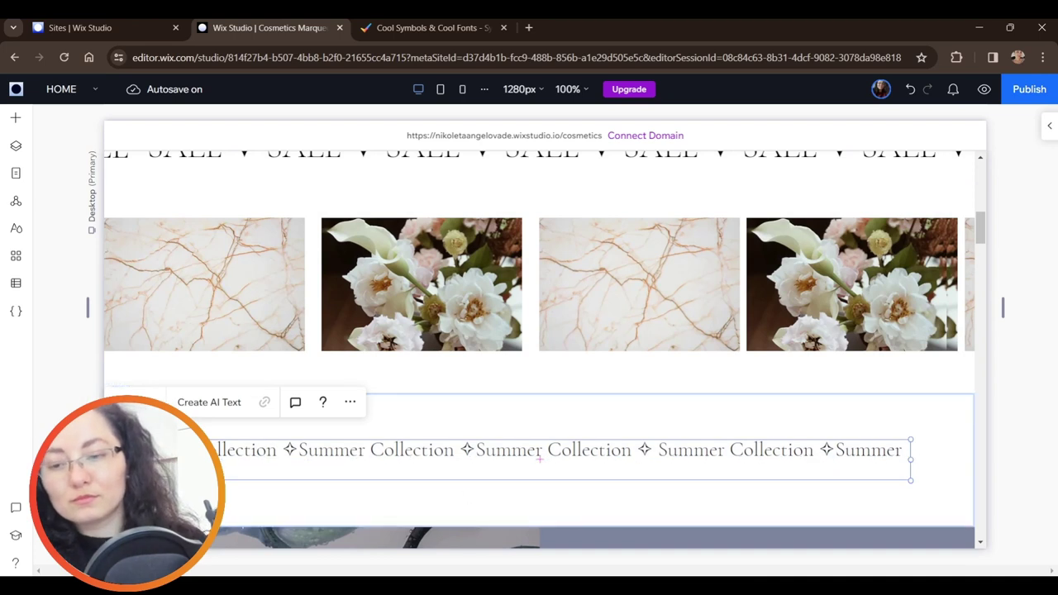
left_click(16, 145)
left_click(218, 122)
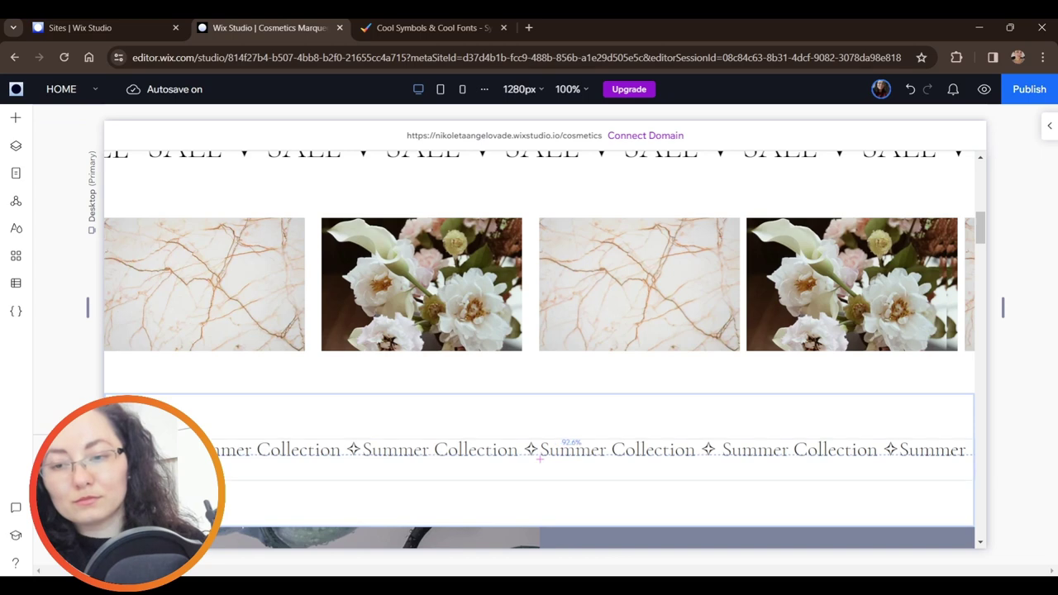
left_click(539, 457)
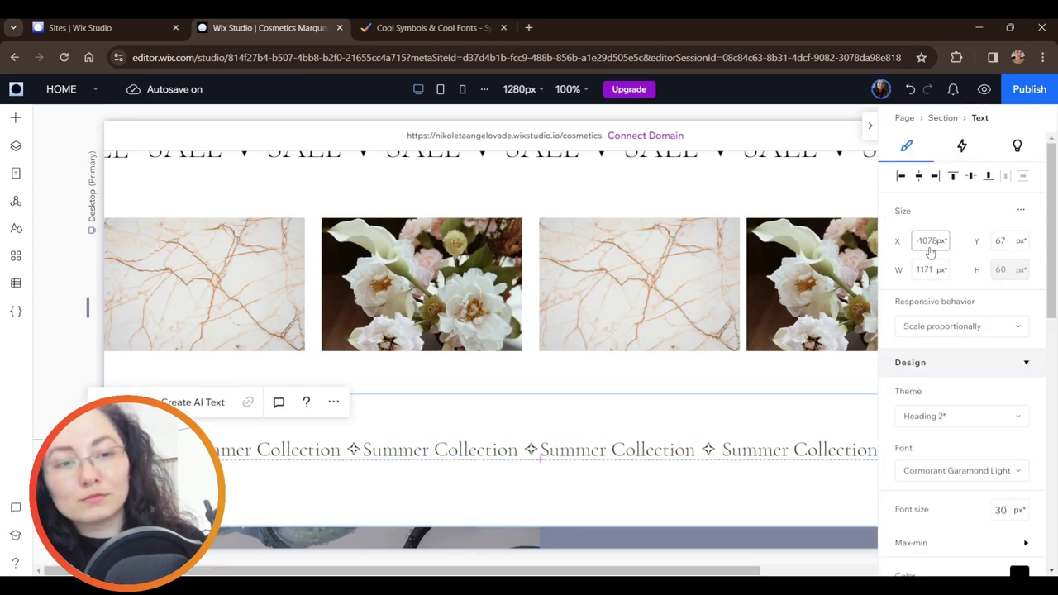
left_click(984, 89)
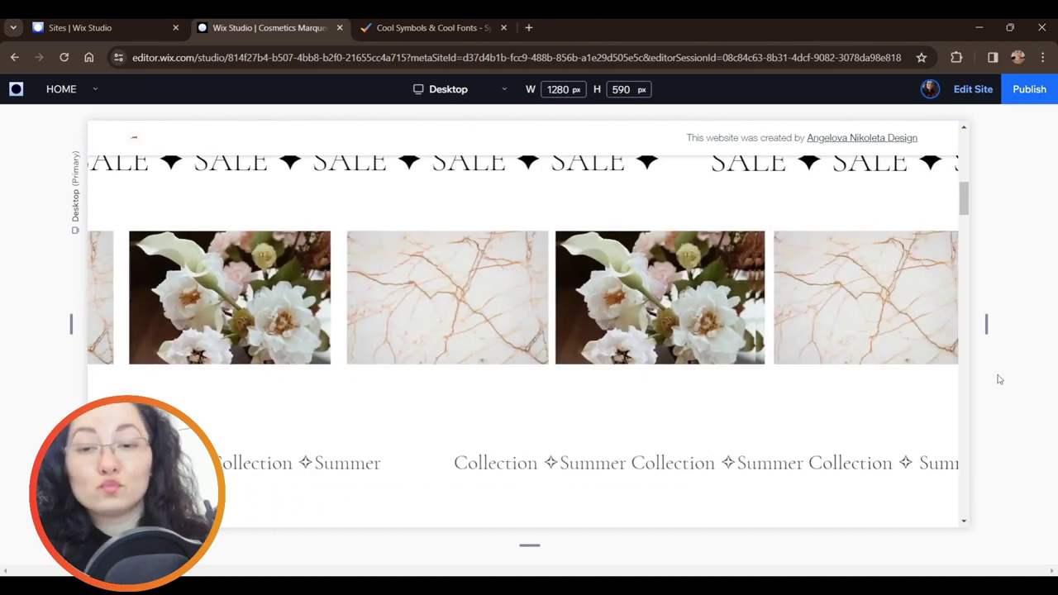
left_click(973, 88)
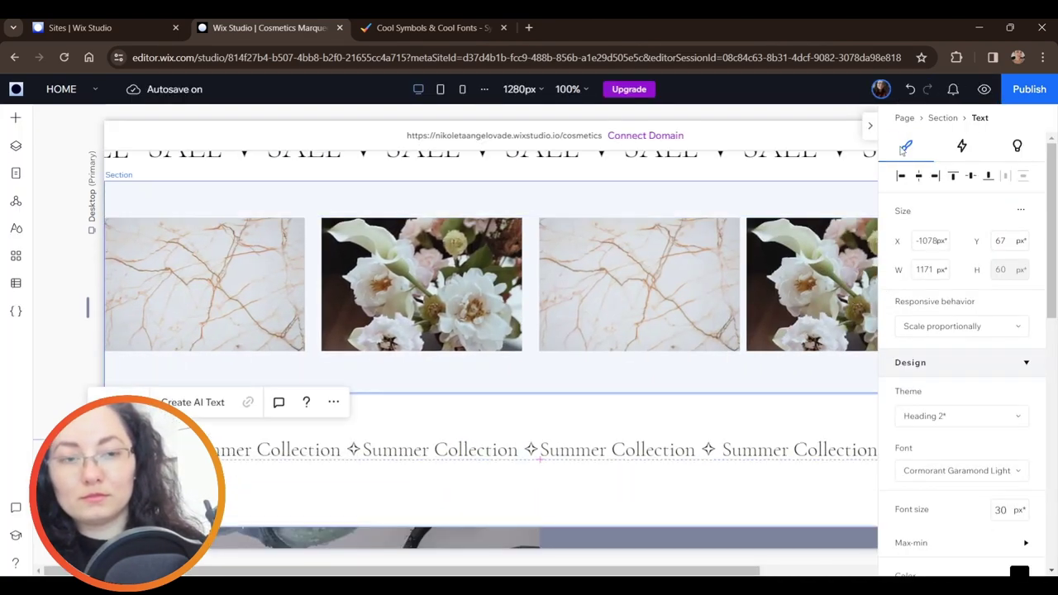
Step: Paste a copy of the Summer Collection text below the original and fix a typo in it
key("ctrl+v")
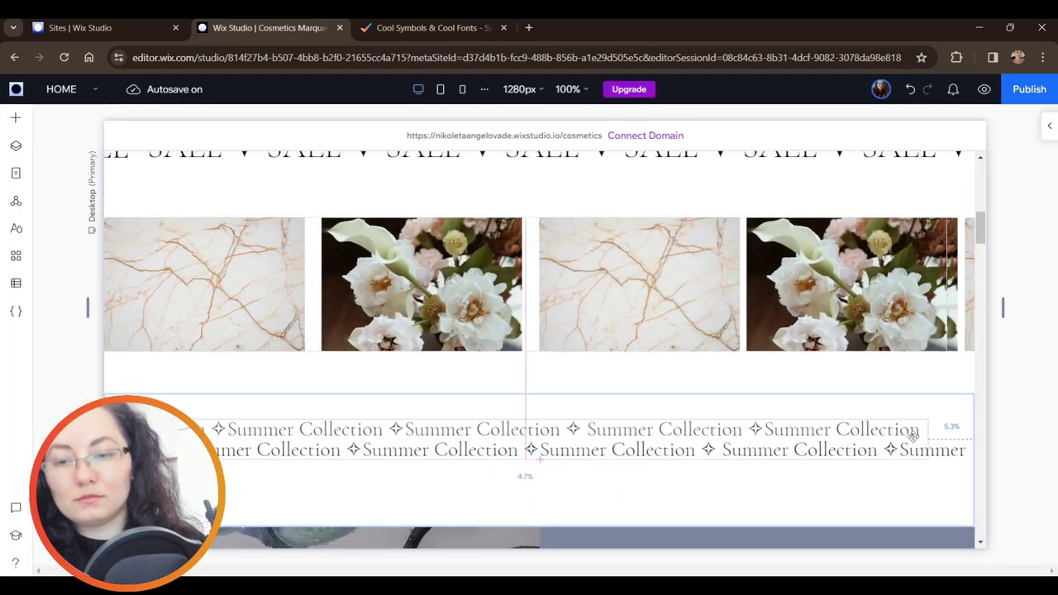
left_click_drag(274, 438, 274, 493)
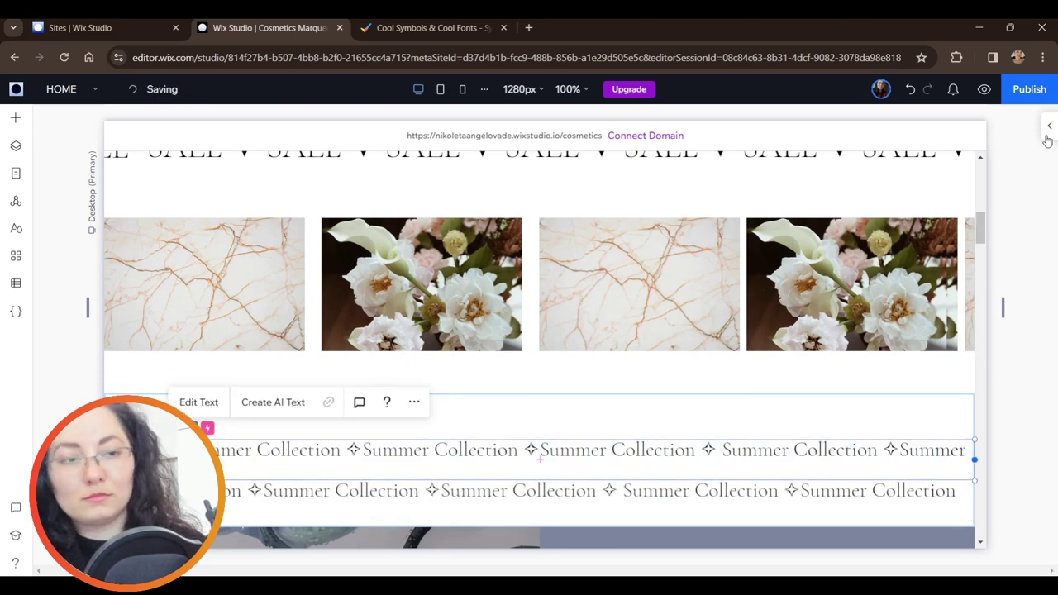
left_click(929, 242)
key("Return")
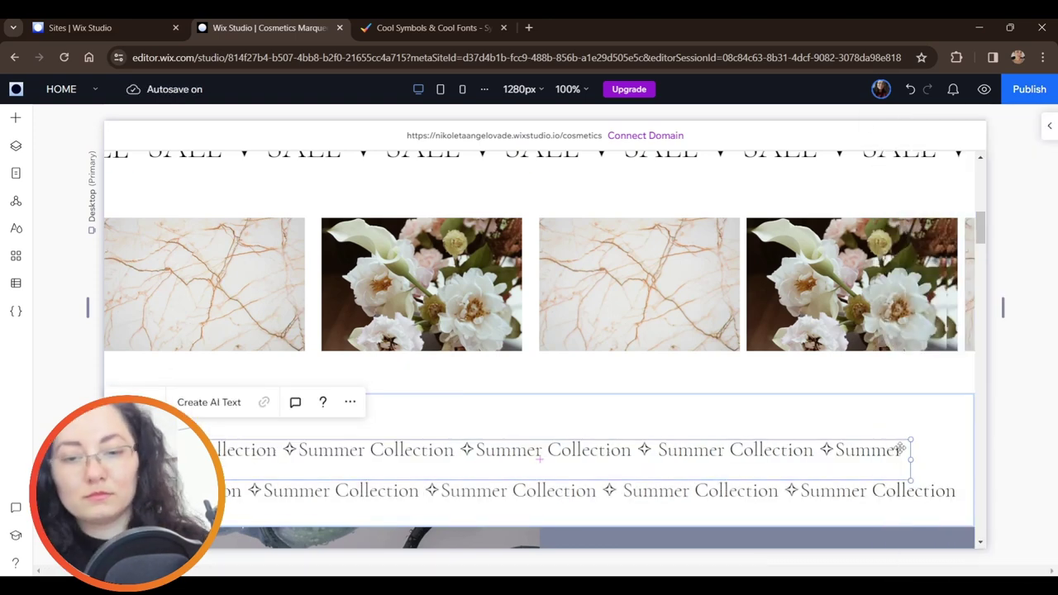
mouse_move(898, 459)
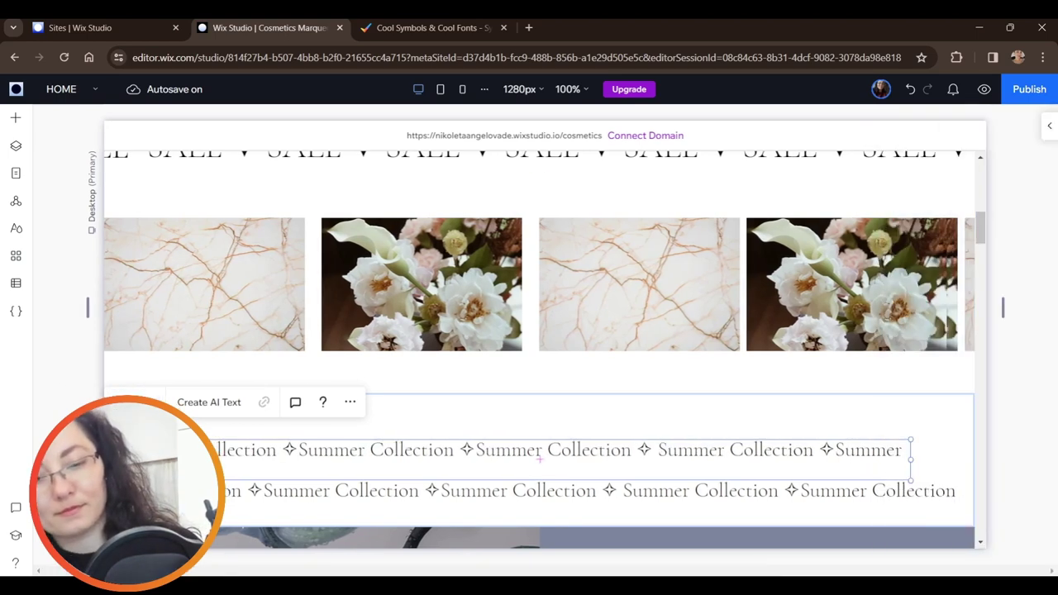
mouse_move(843, 455)
double_click(539, 457)
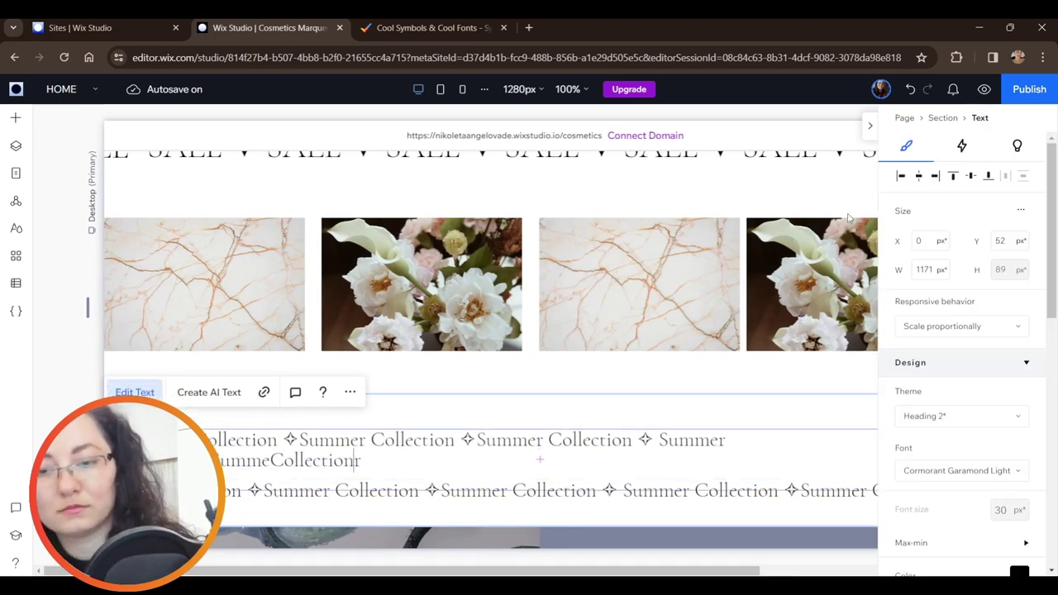
type("r")
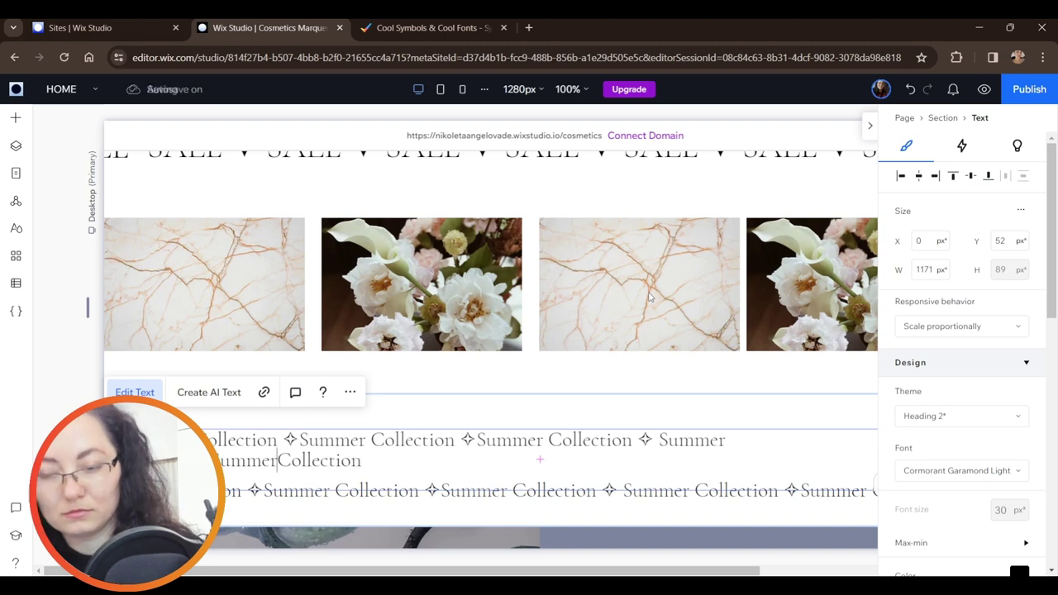
key("Escape")
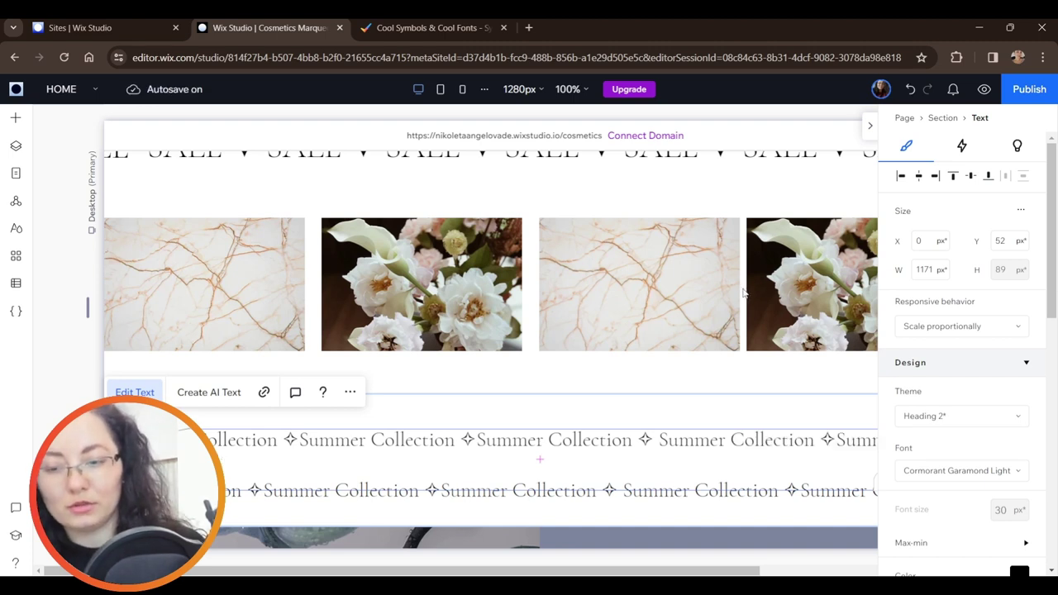
Step: Stretch the Summer Collection text box to 1263 px wide, delete the extra line, and duplicate it
key("ctrl+a")
left_click(998, 509)
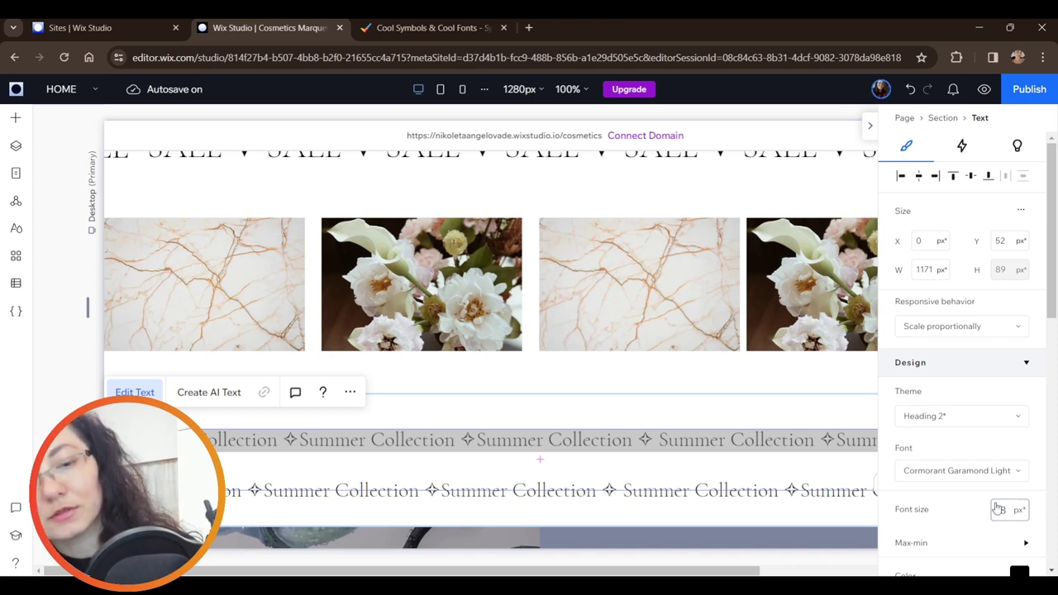
left_click(870, 129)
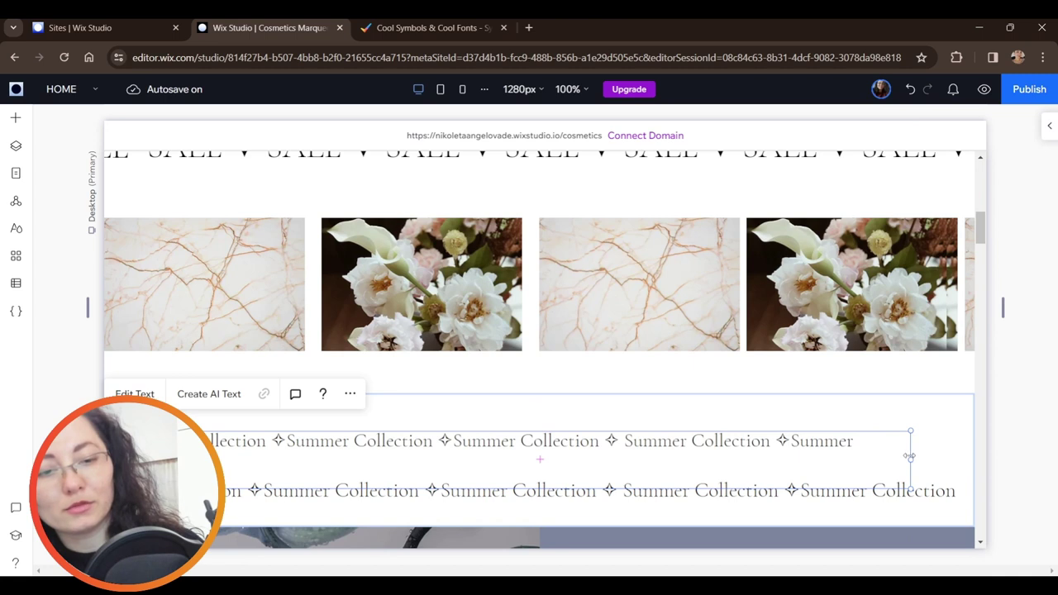
left_click_drag(909, 455, 976, 448)
left_click(734, 501)
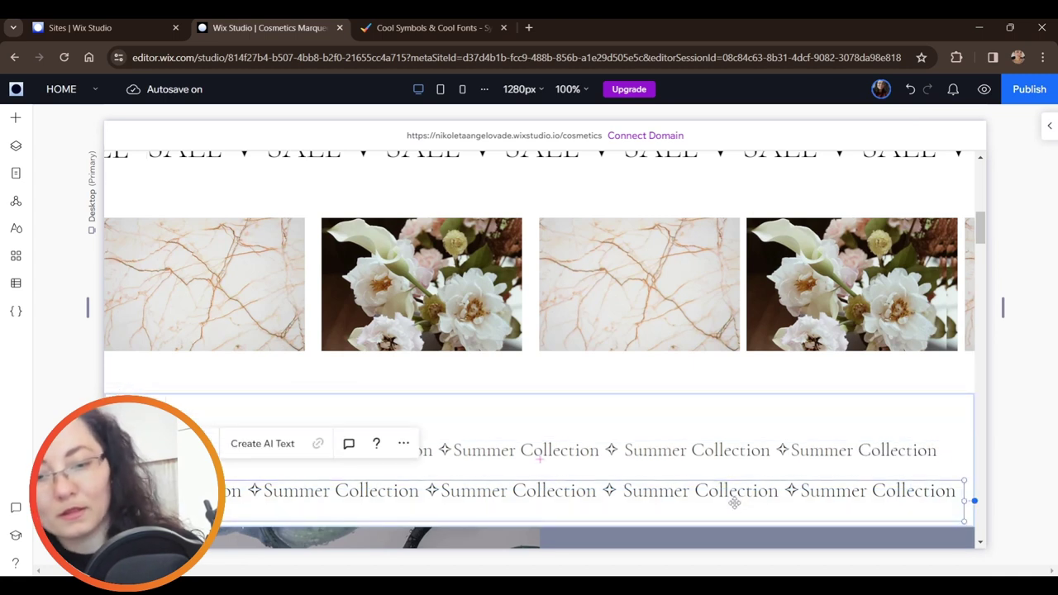
key("Delete")
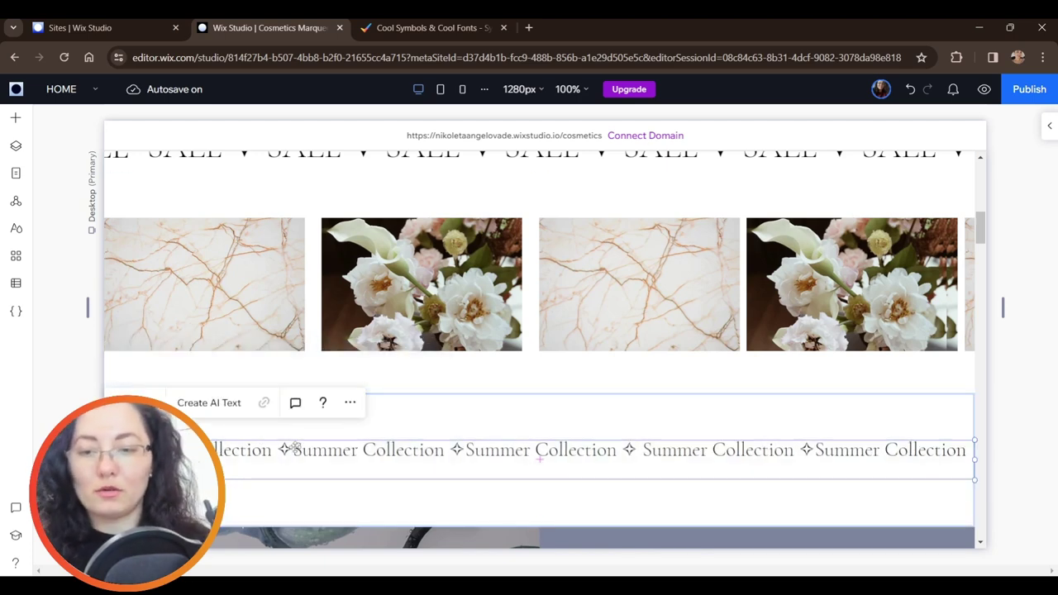
key("ctrl+d")
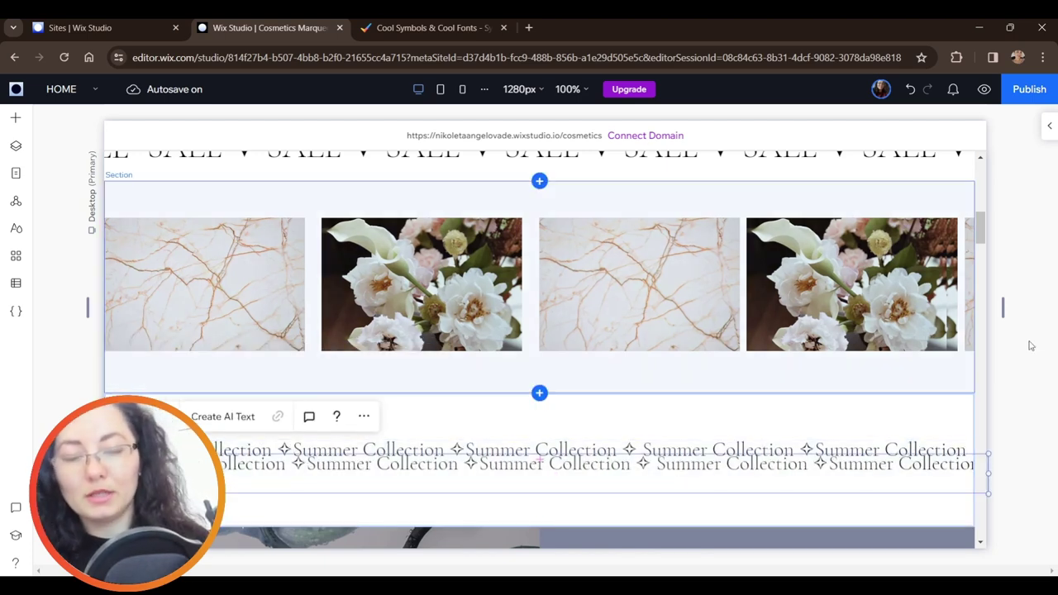
Step: Set the duplicate Summer Collection line's X position to 0
left_click(1048, 126)
scroll(775, 457, "down", 2)
scroll(951, 247, "down", 8)
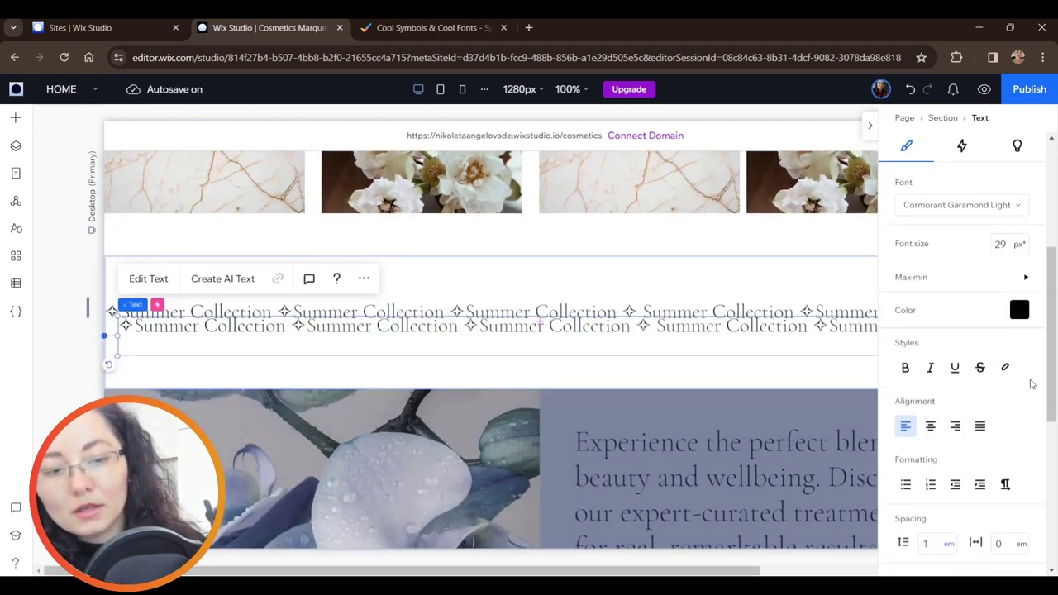
scroll(952, 223, "up", 3)
scroll(952, 222, "up", 4)
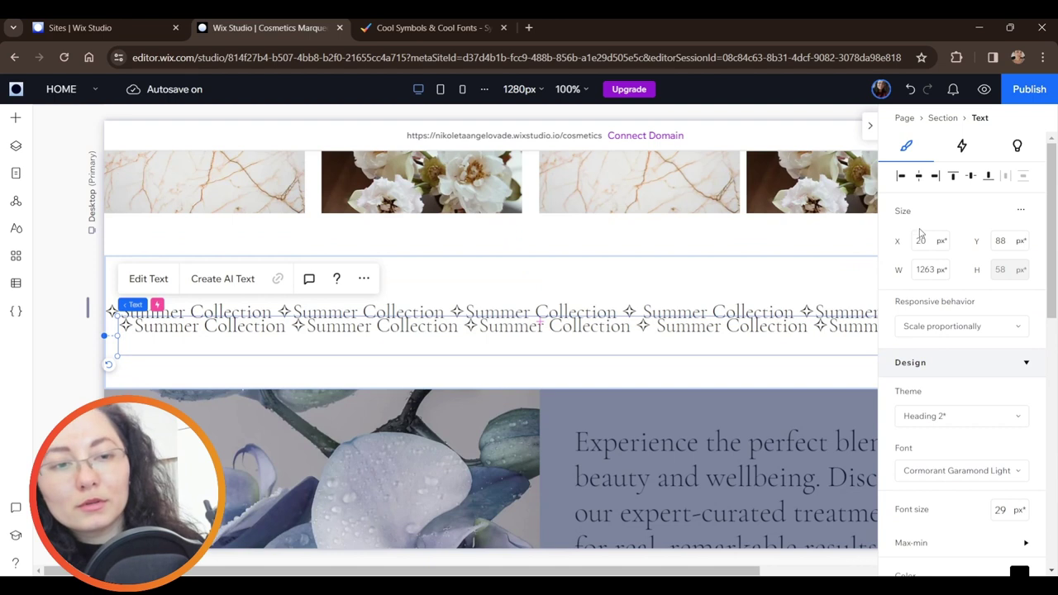
double_click(921, 241)
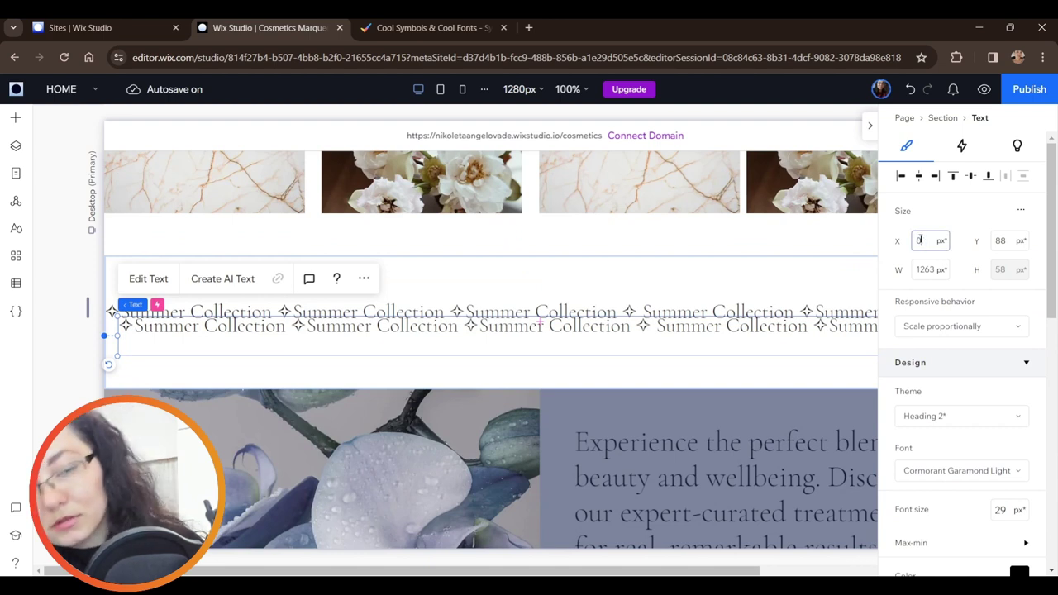
type("0")
key("Return")
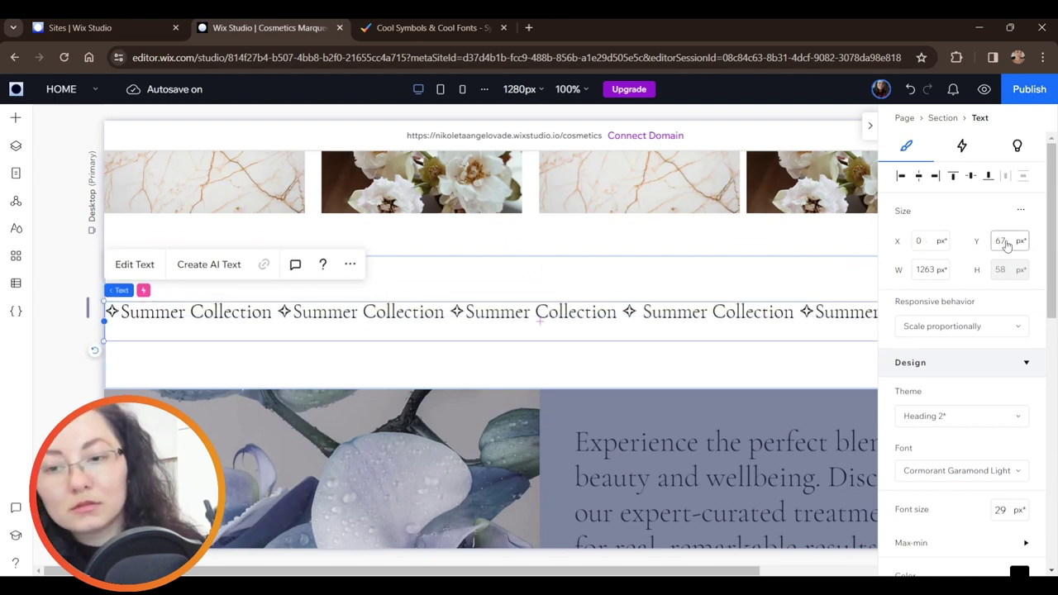
Step: Dock the duplicate to the right edge with a 100% right margin
scroll(1000, 380, "down", 6)
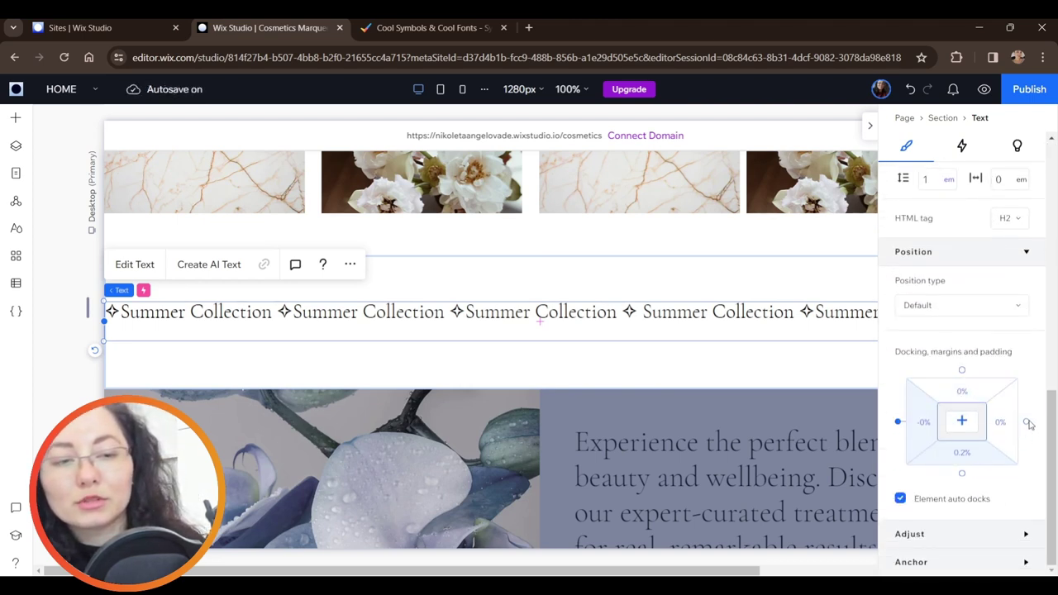
left_click(1027, 422)
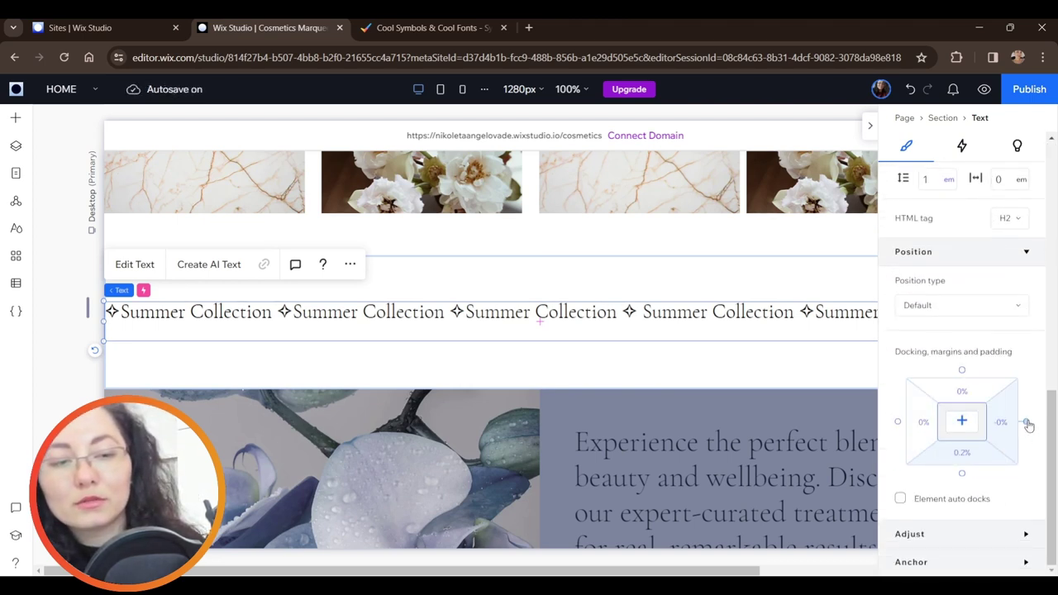
left_click(1025, 421)
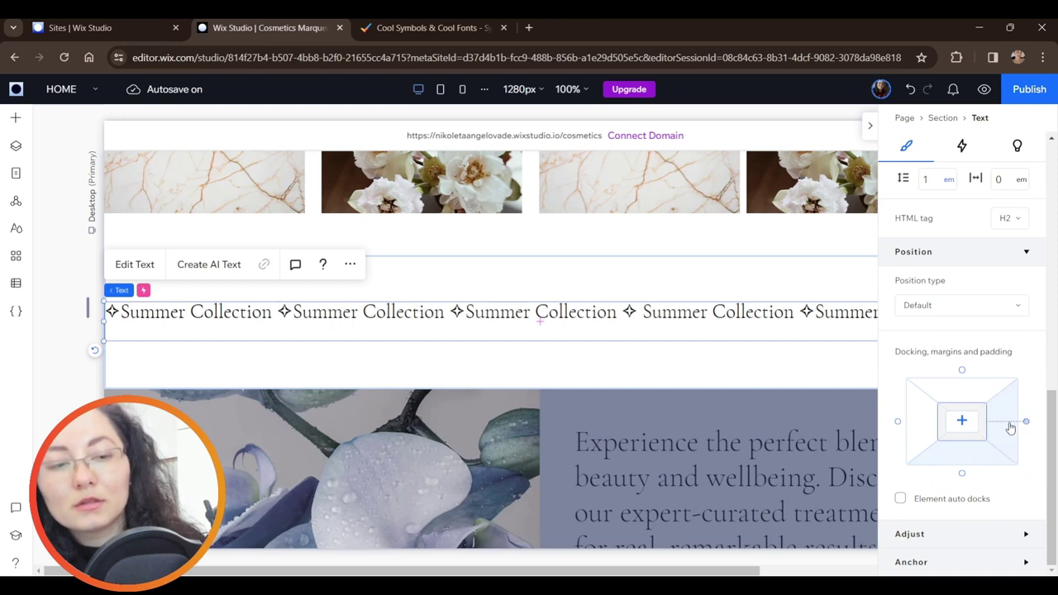
left_click(1004, 428)
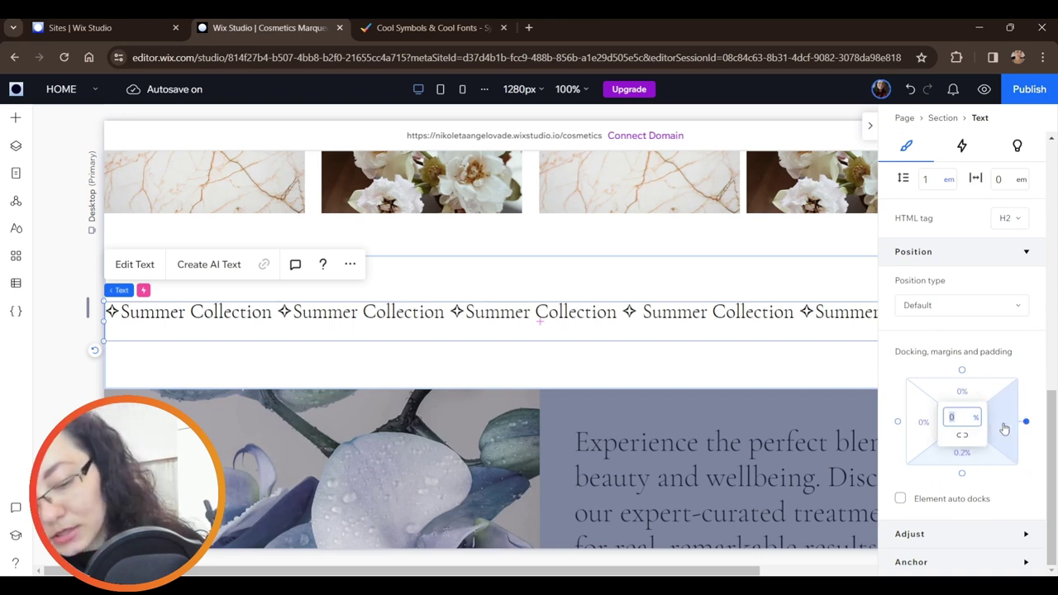
type("100")
key("Return")
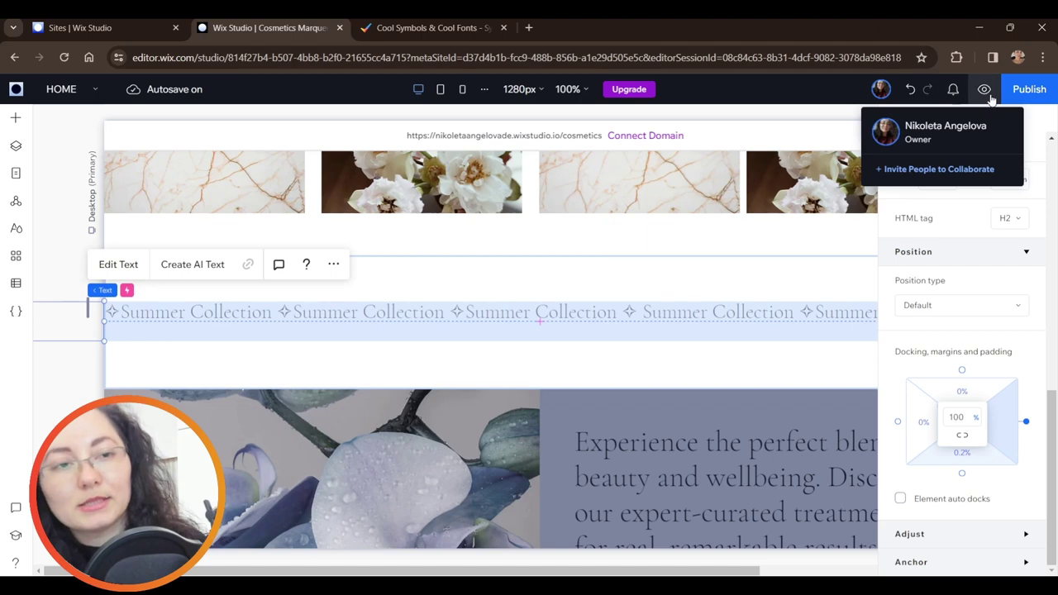
left_click(984, 89)
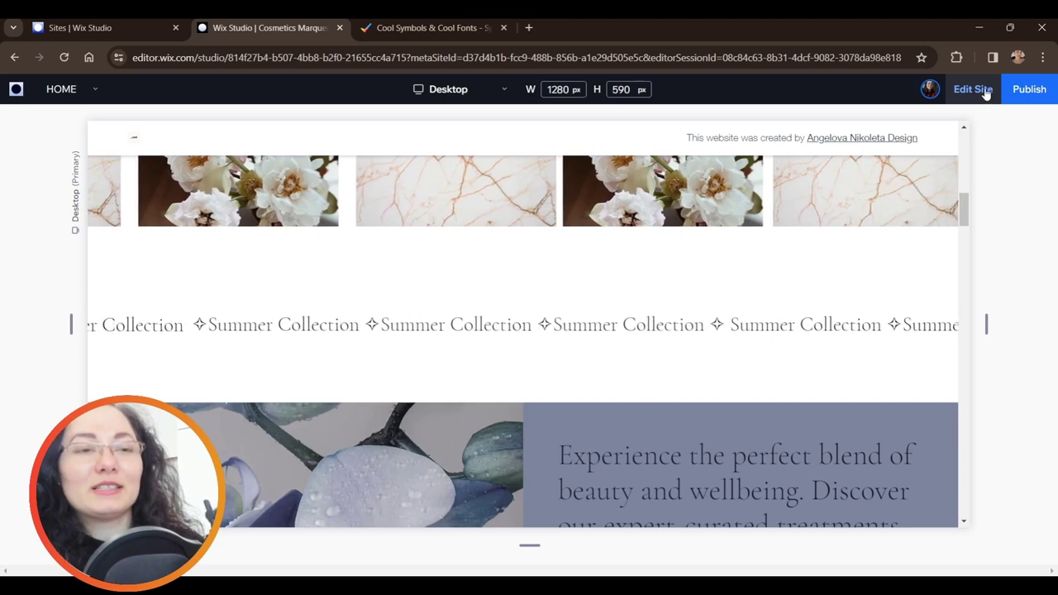
Step: Leave preview, close the Cool Symbols browser tab, and collapse the Inspector to show the full band
left_click(973, 89)
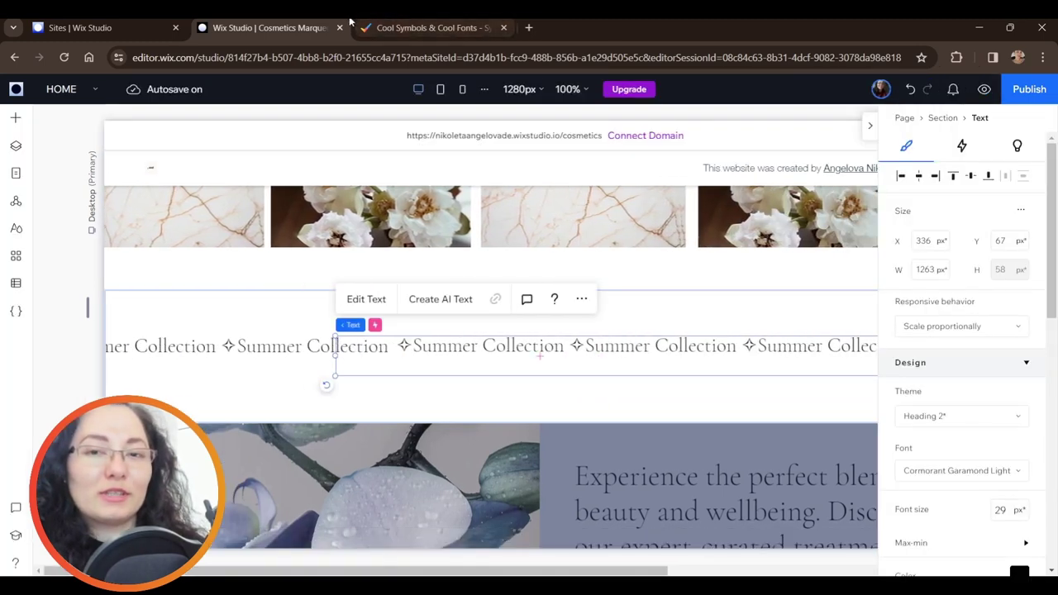
left_click(503, 28)
scroll(592, 179, "down", 1)
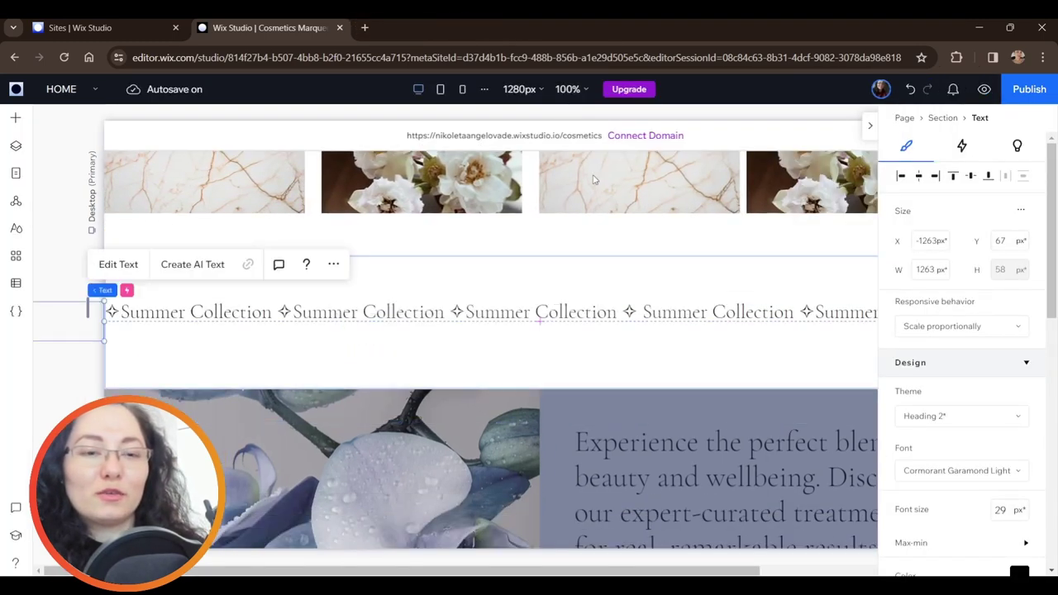
left_click(872, 128)
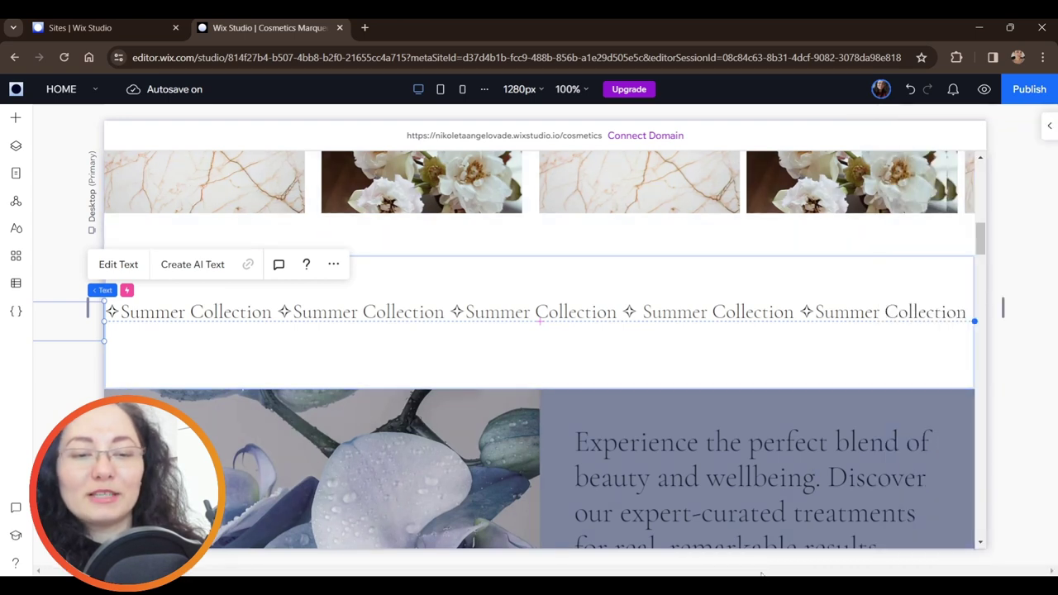